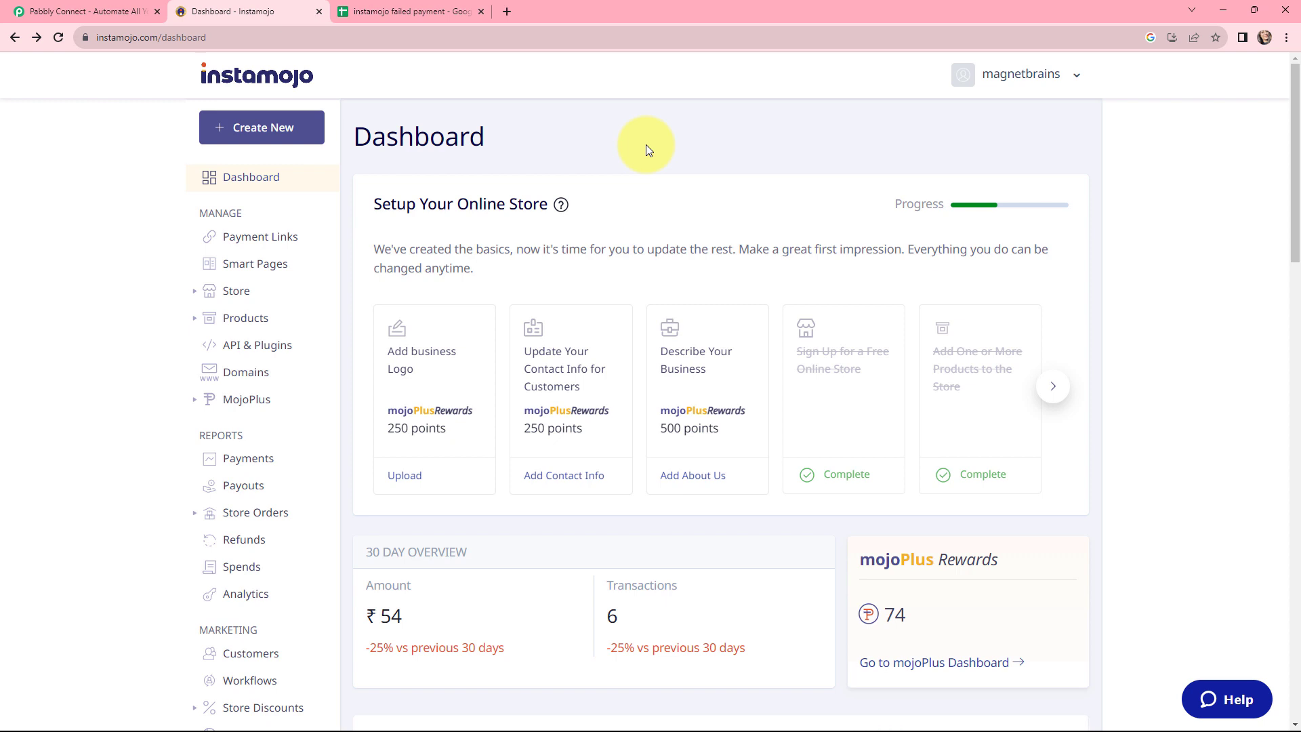
- Switch to the Pabbly website, sign in, and access Pabbly Connect from the list of apps
key("ctrl+Tab")
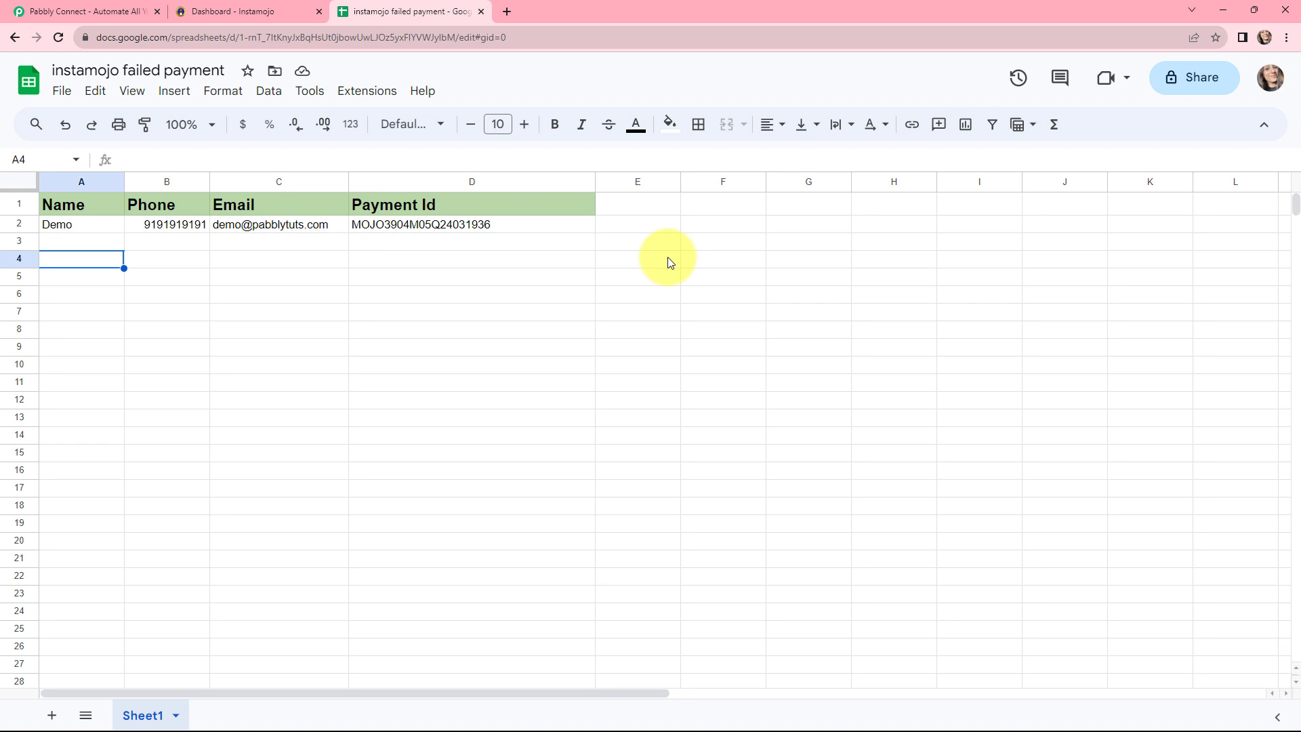
key("ctrl+Tab")
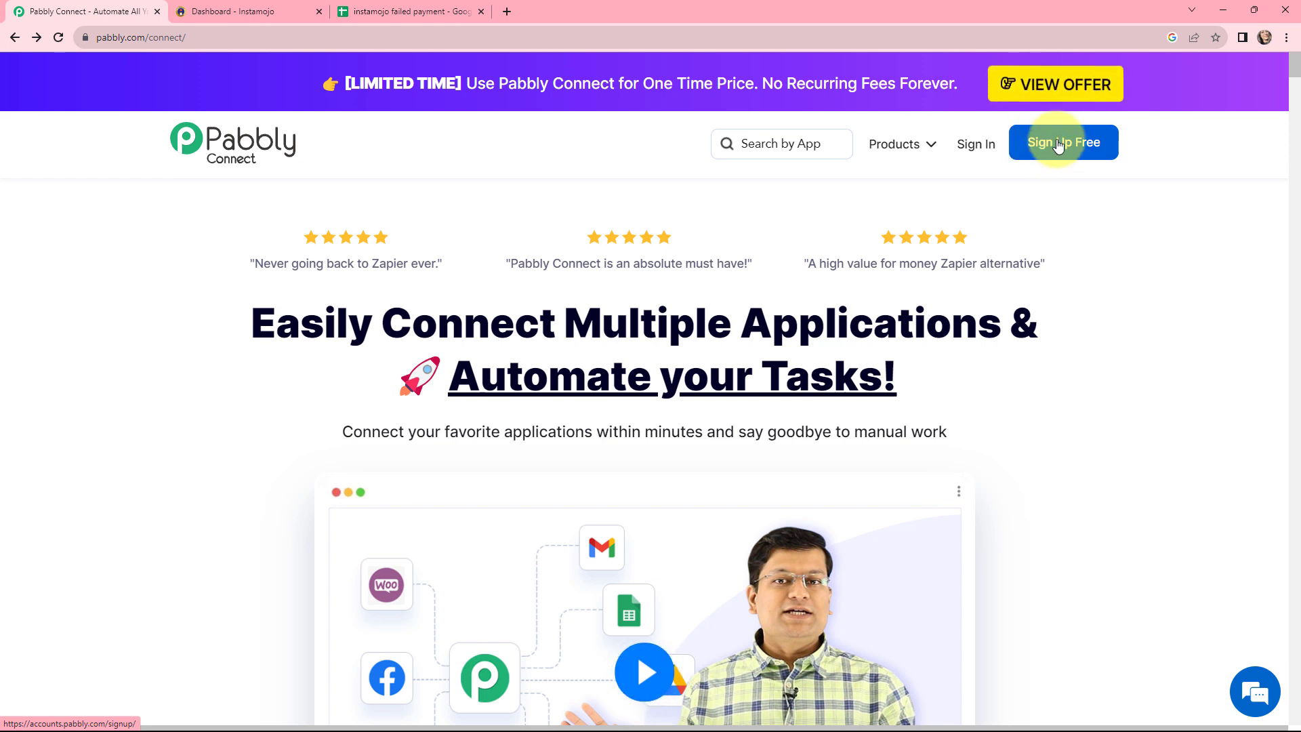
left_click(977, 150)
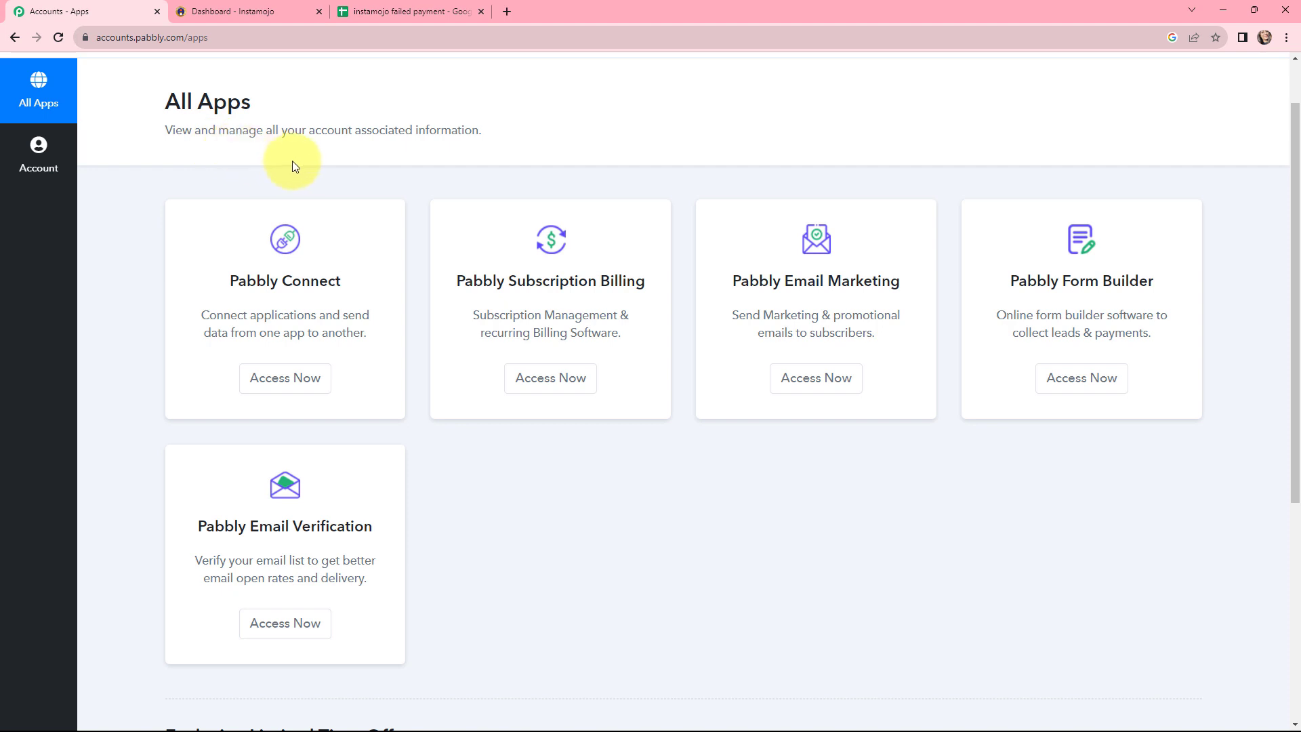
left_click(287, 387)
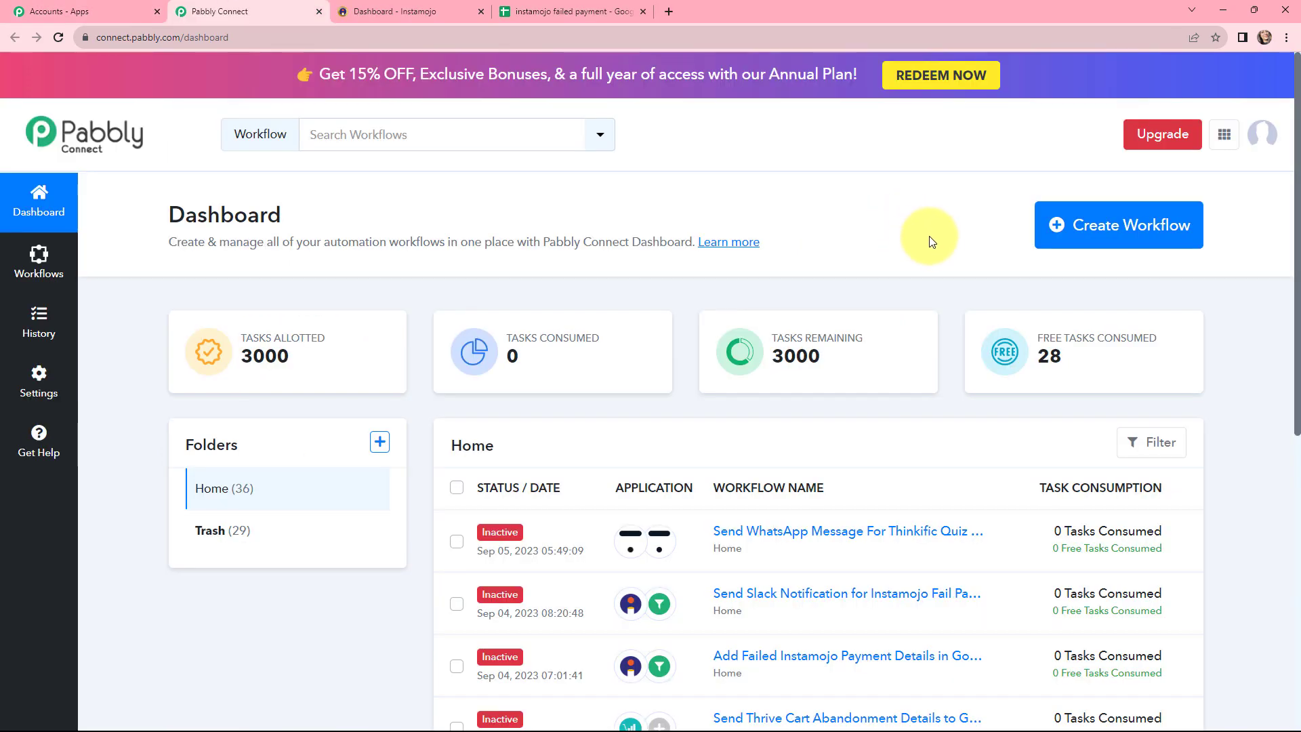
- Create a workflow named "Add Failed Instamojo Payment Details in Google Sheets"
scroll(946, 244, "down", 2)
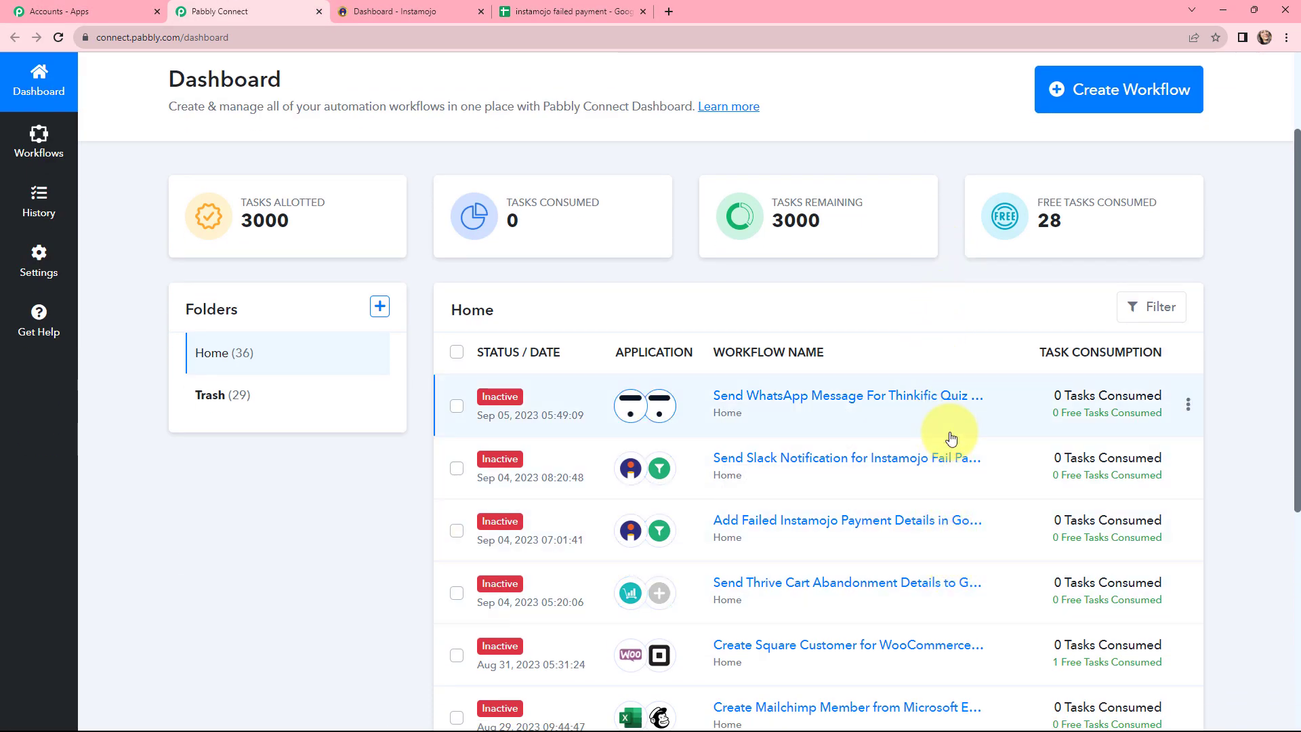
scroll(948, 256, "up", 2)
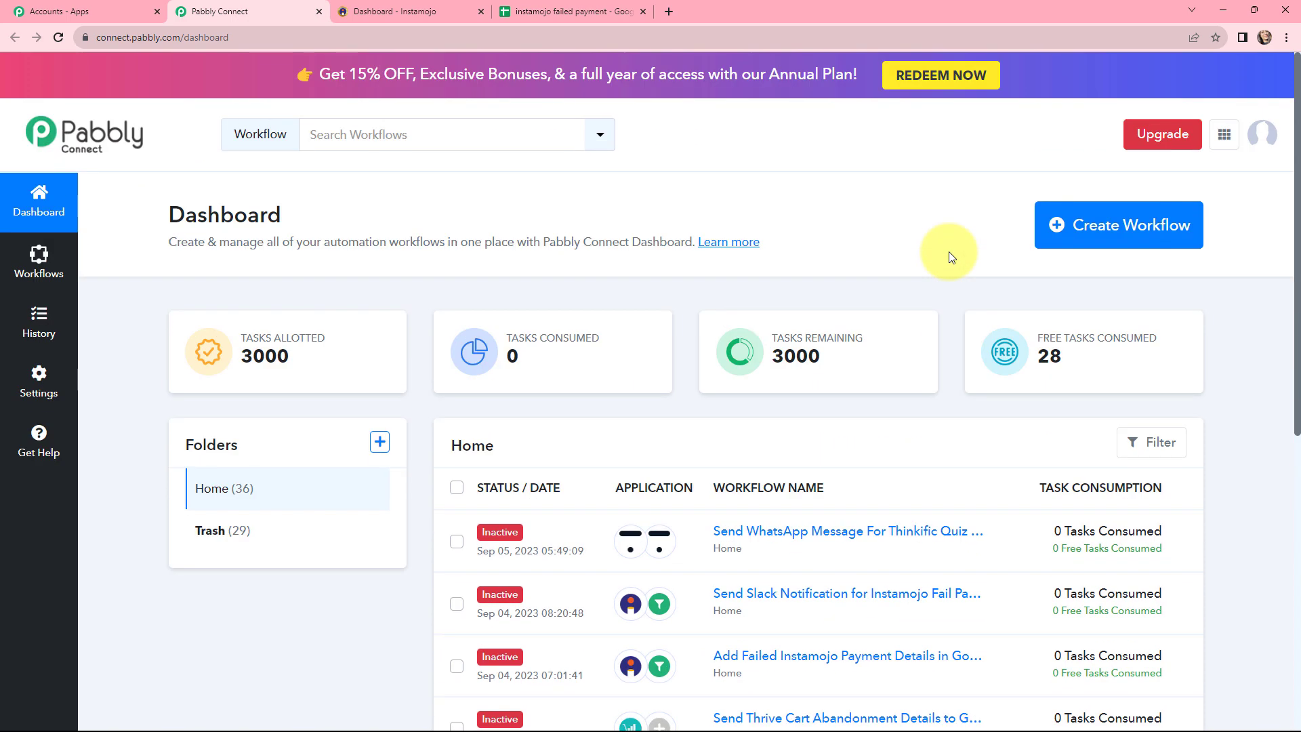
left_click(1108, 231)
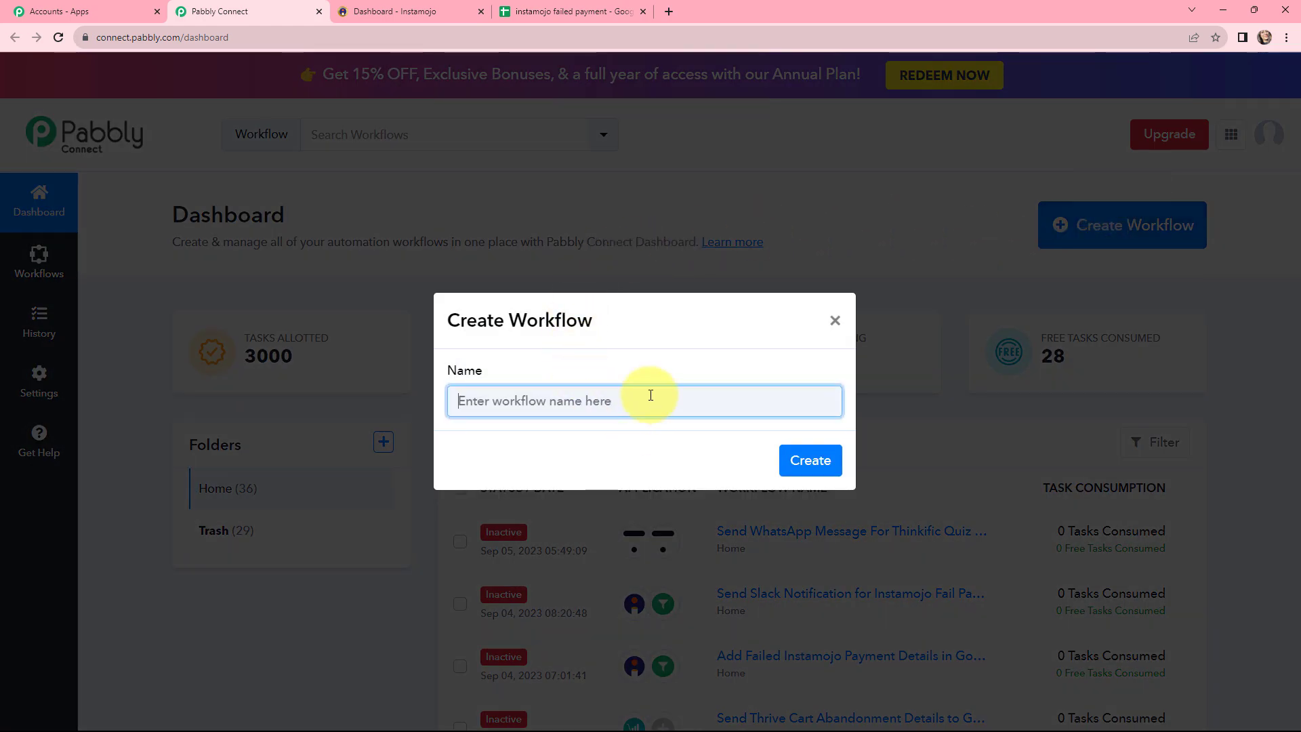
type("Add Failed Instamojo Payment Details in Google Sheets")
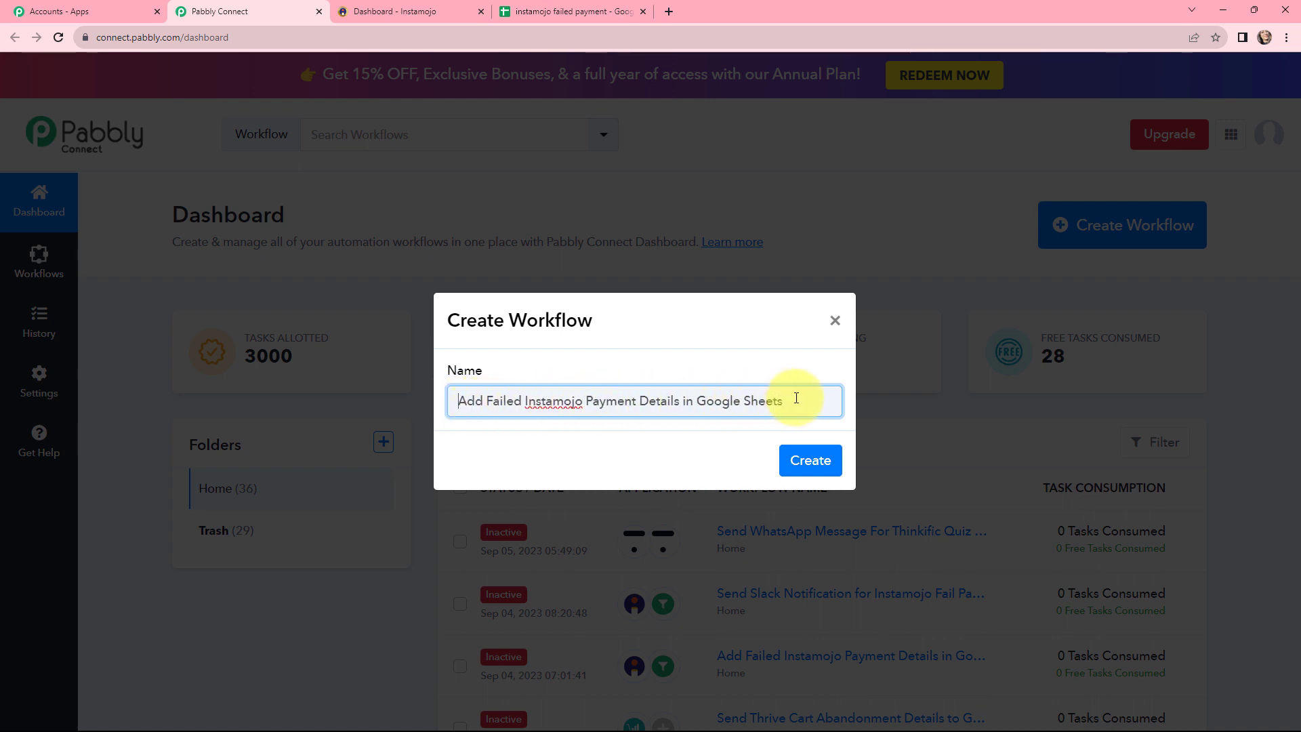
left_click(811, 447)
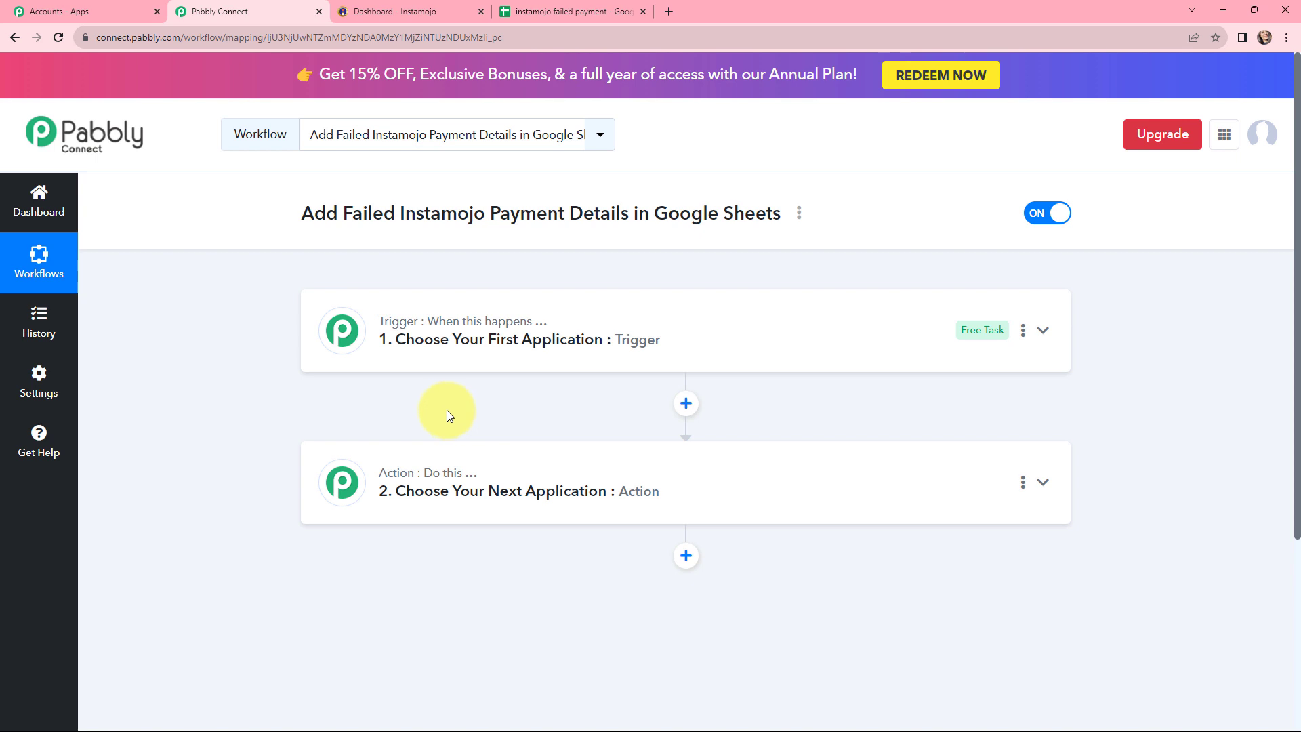
- Set the workflow's trigger to the Instamojo app with the New Sale event
mouse_move(400, 472)
mouse_move(516, 331)
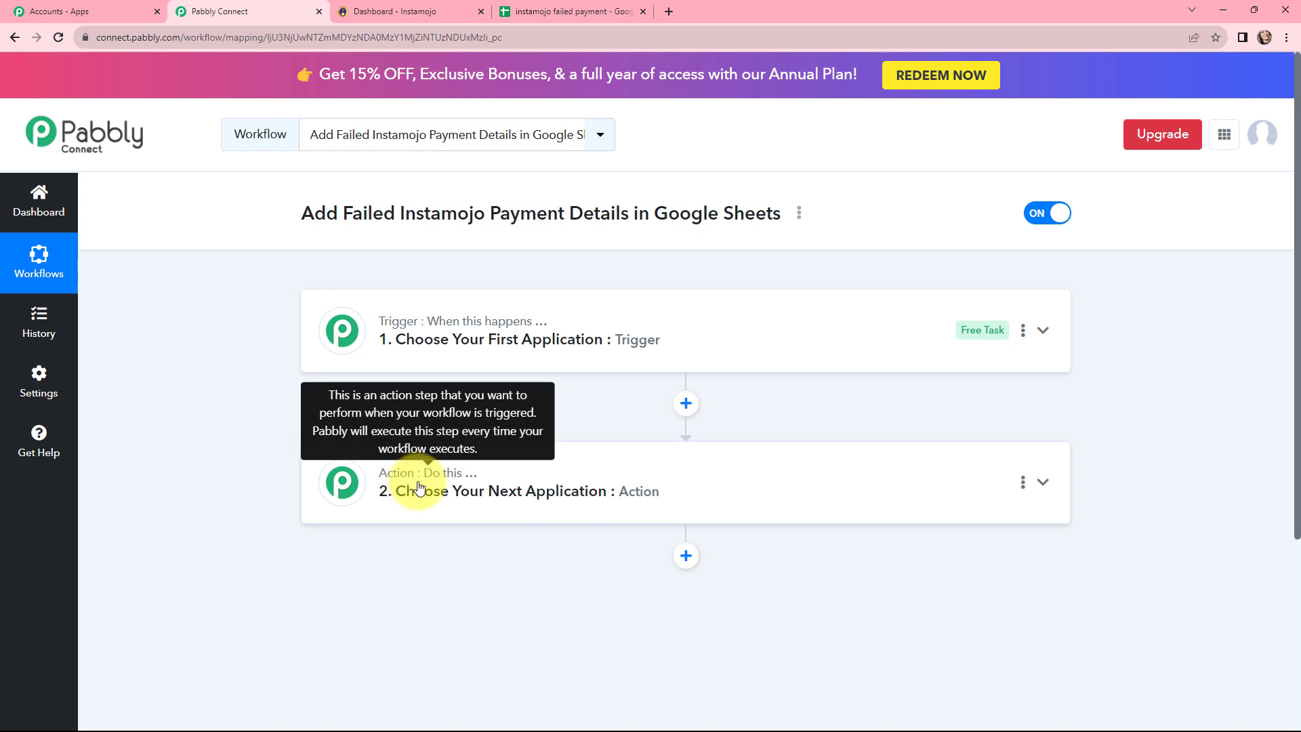
left_click(560, 328)
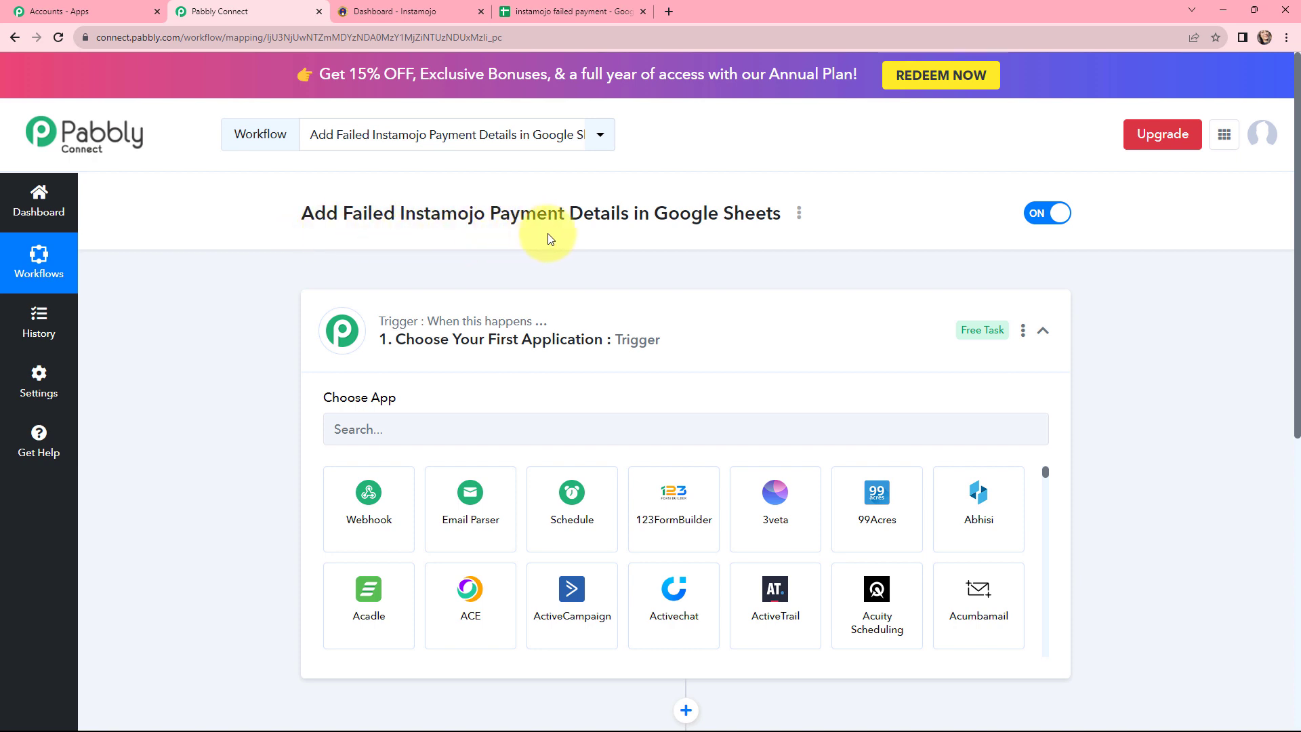
left_click(442, 437)
type("instamoj")
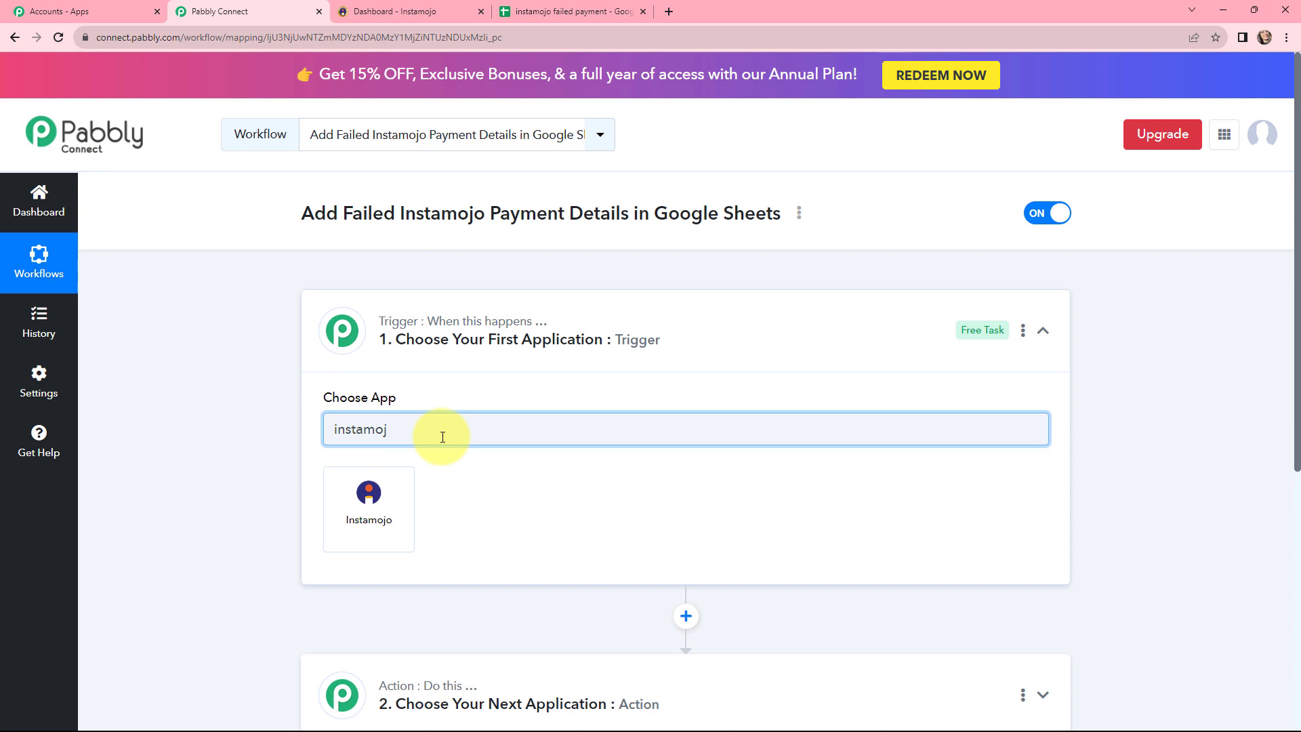
left_click(369, 508)
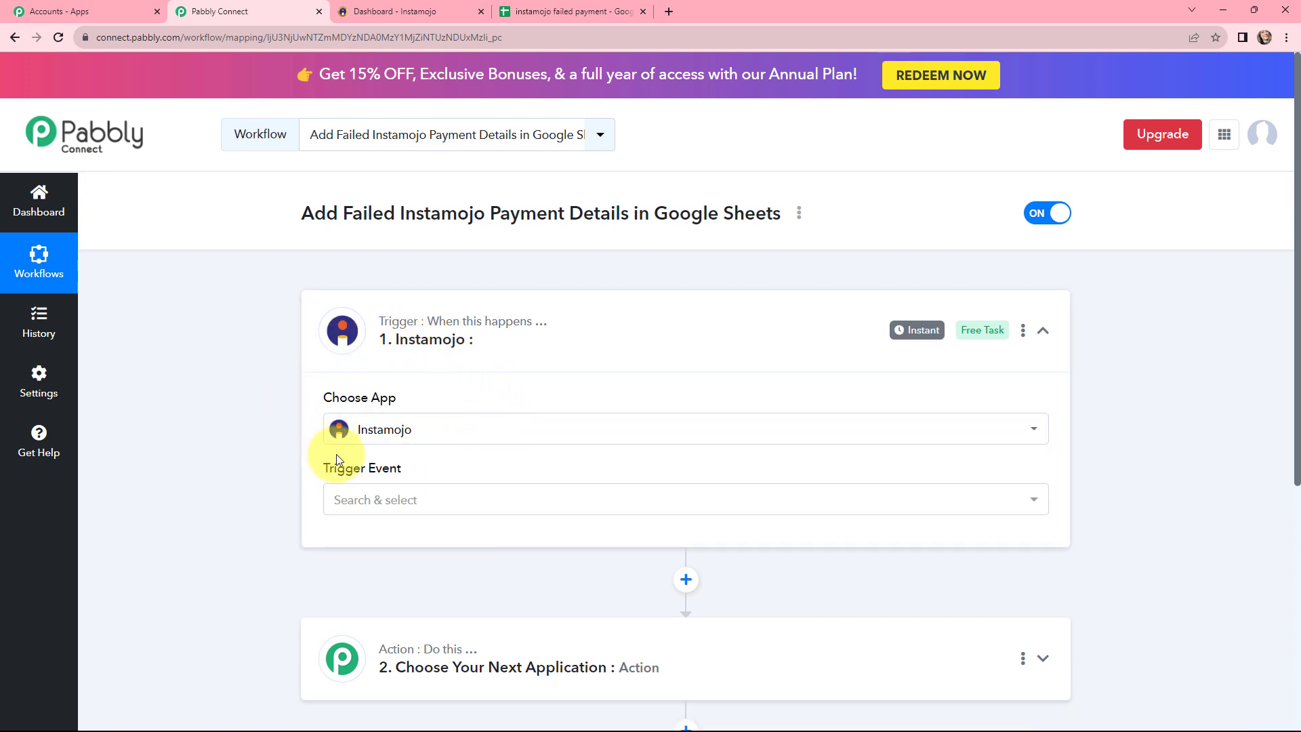
scroll(444, 458, "down", 1)
left_click(430, 436)
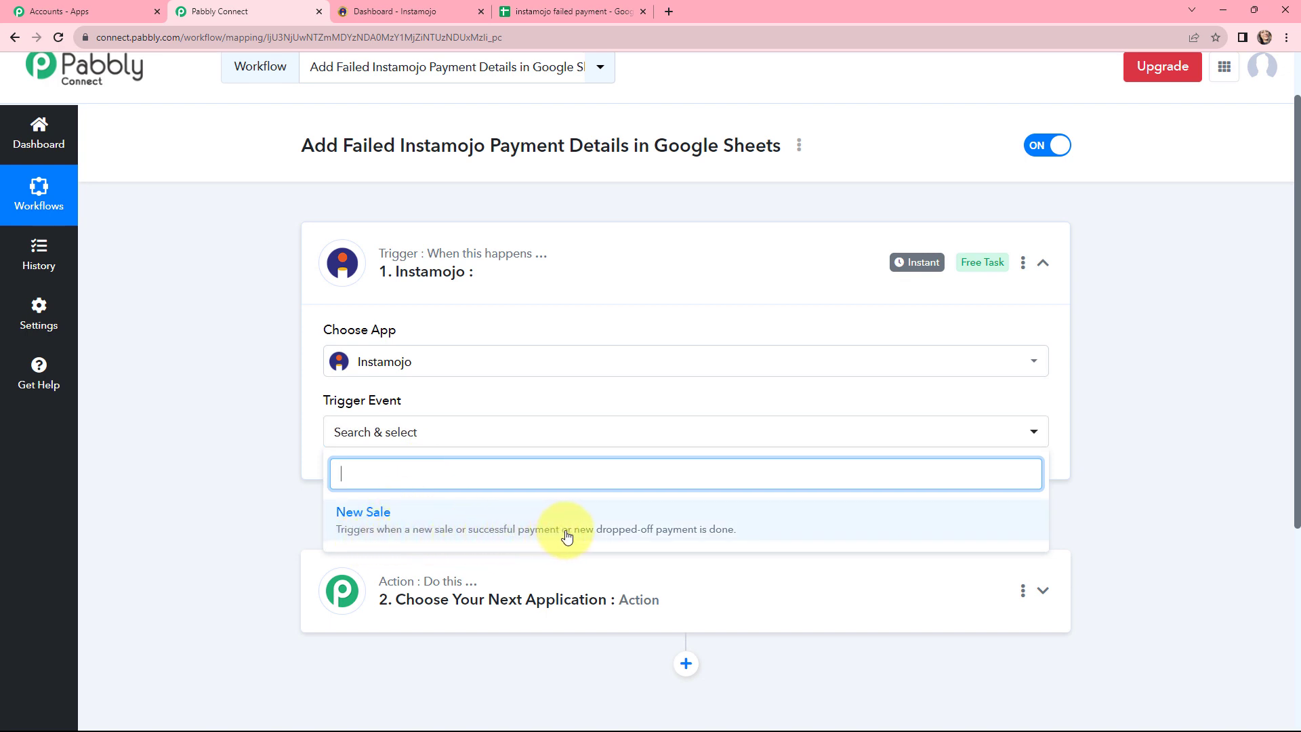
left_click(590, 530)
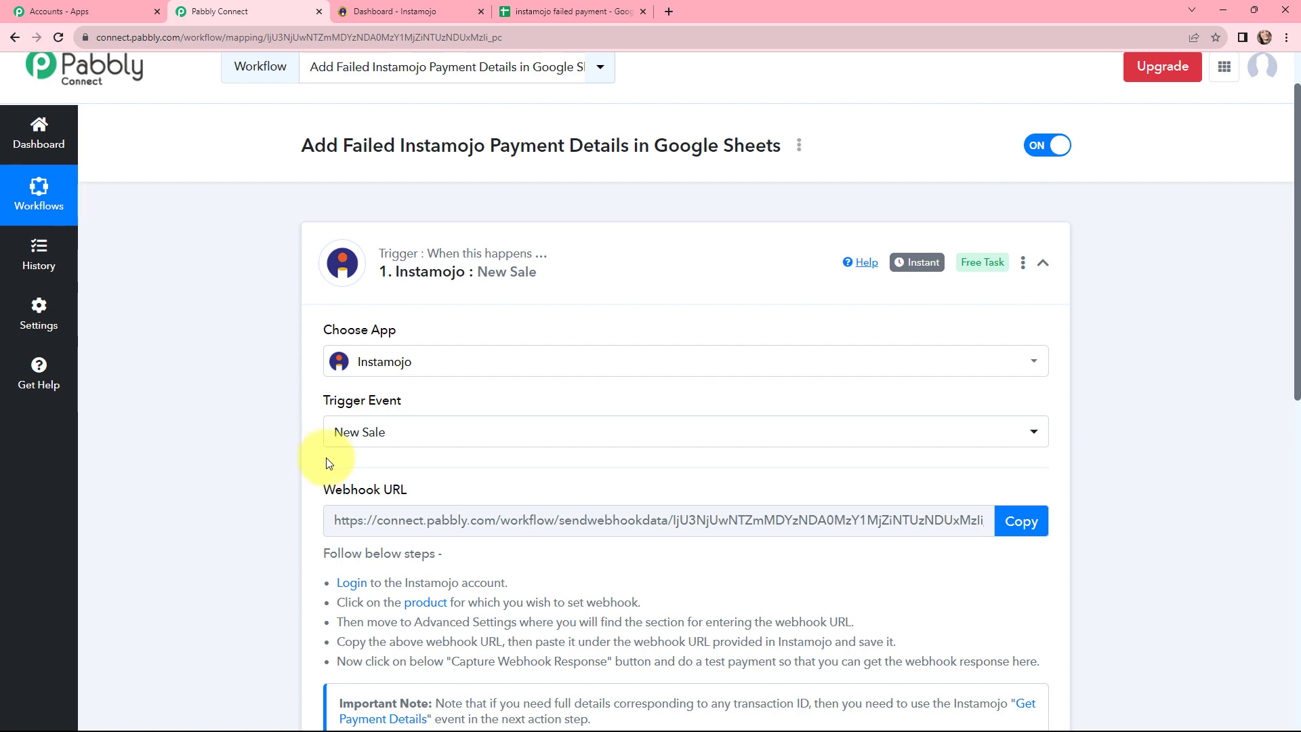
- Review the trigger's webhook instructions, then switch to Instamojo and start a new payment link of the Smart Link type
scroll(360, 456, "down", 1)
triple_click(372, 487)
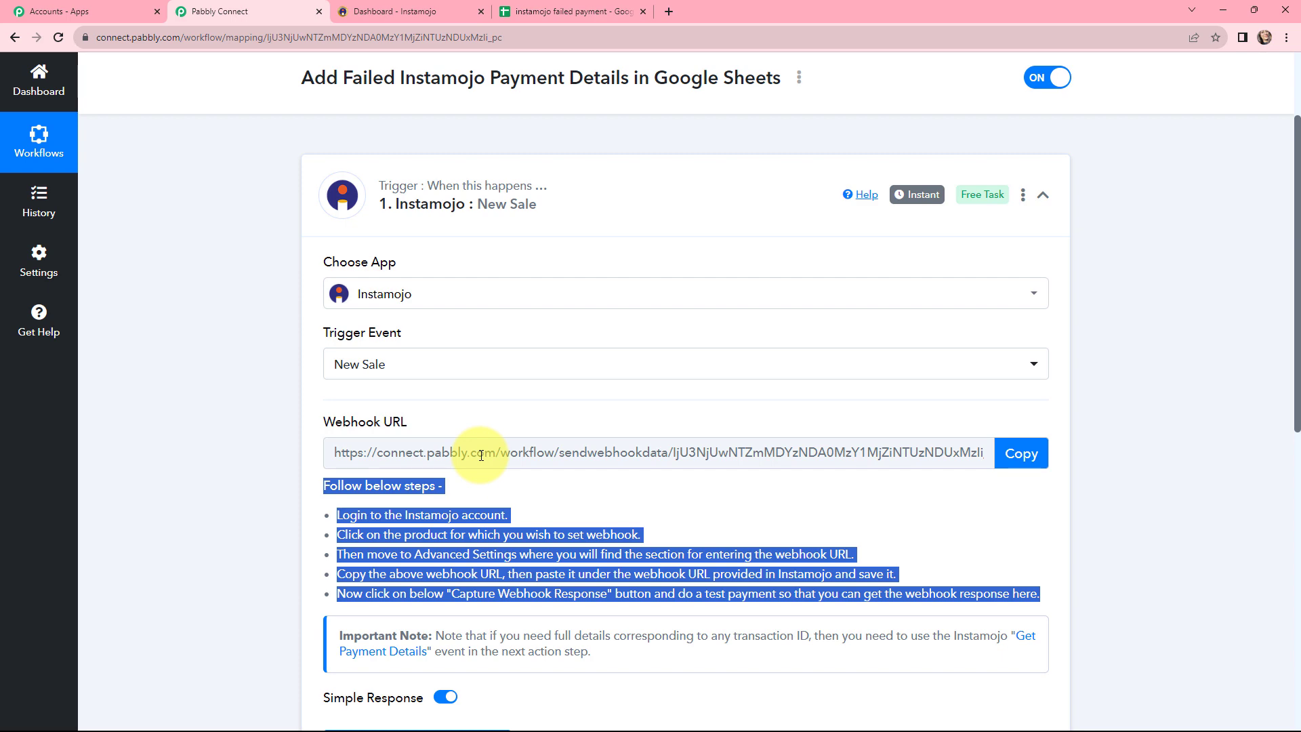
scroll(320, 375, "down", 1)
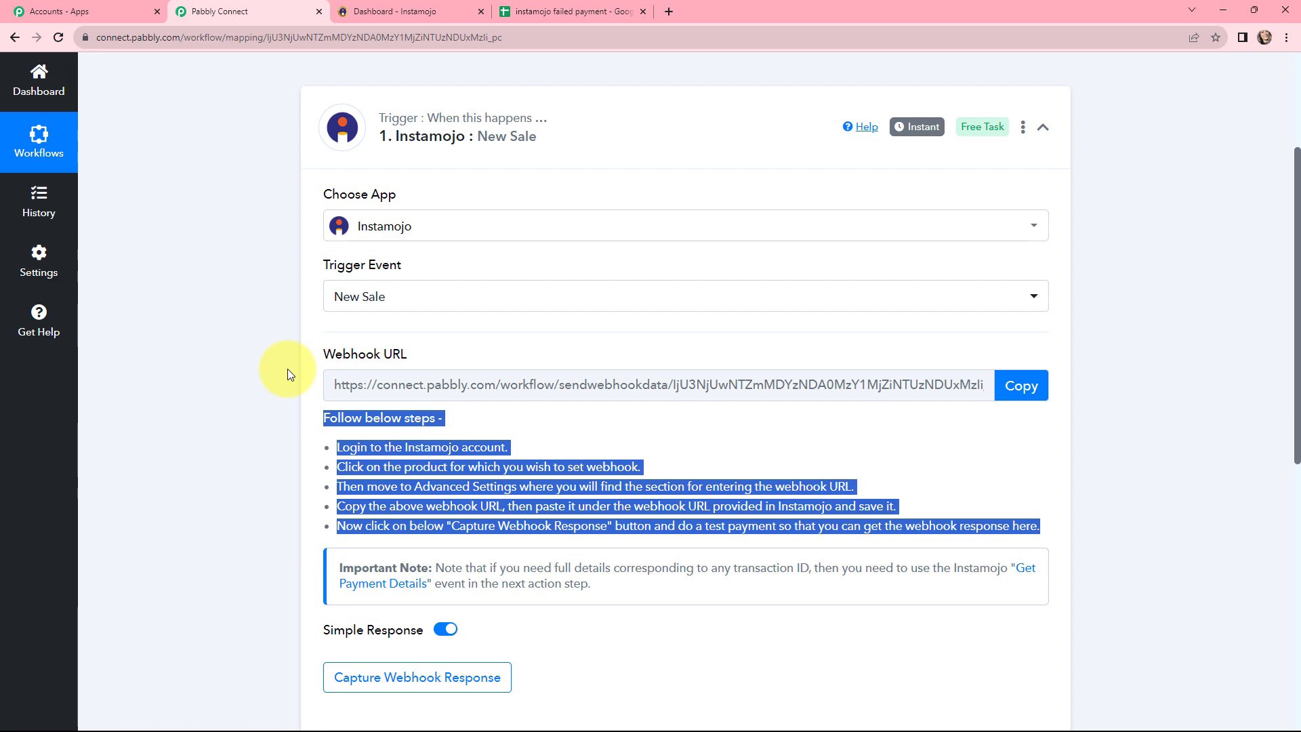
left_click(392, 8)
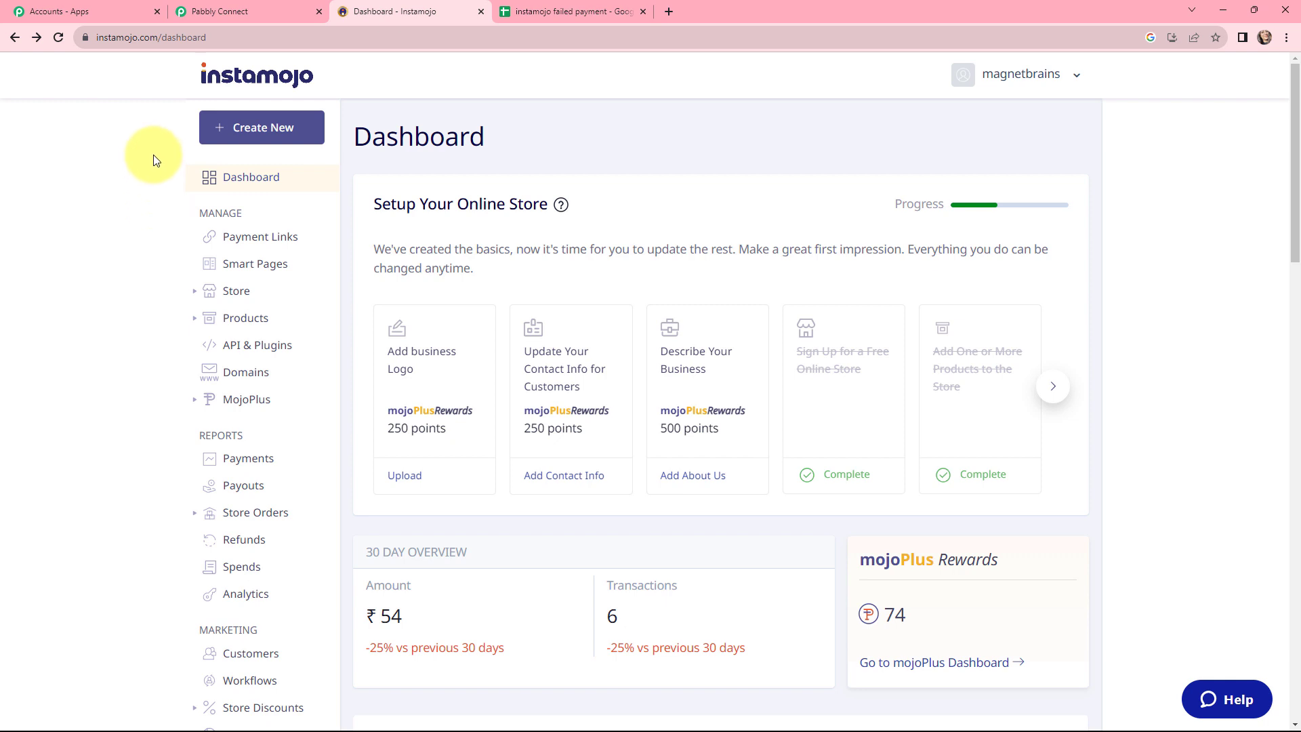
left_click(269, 130)
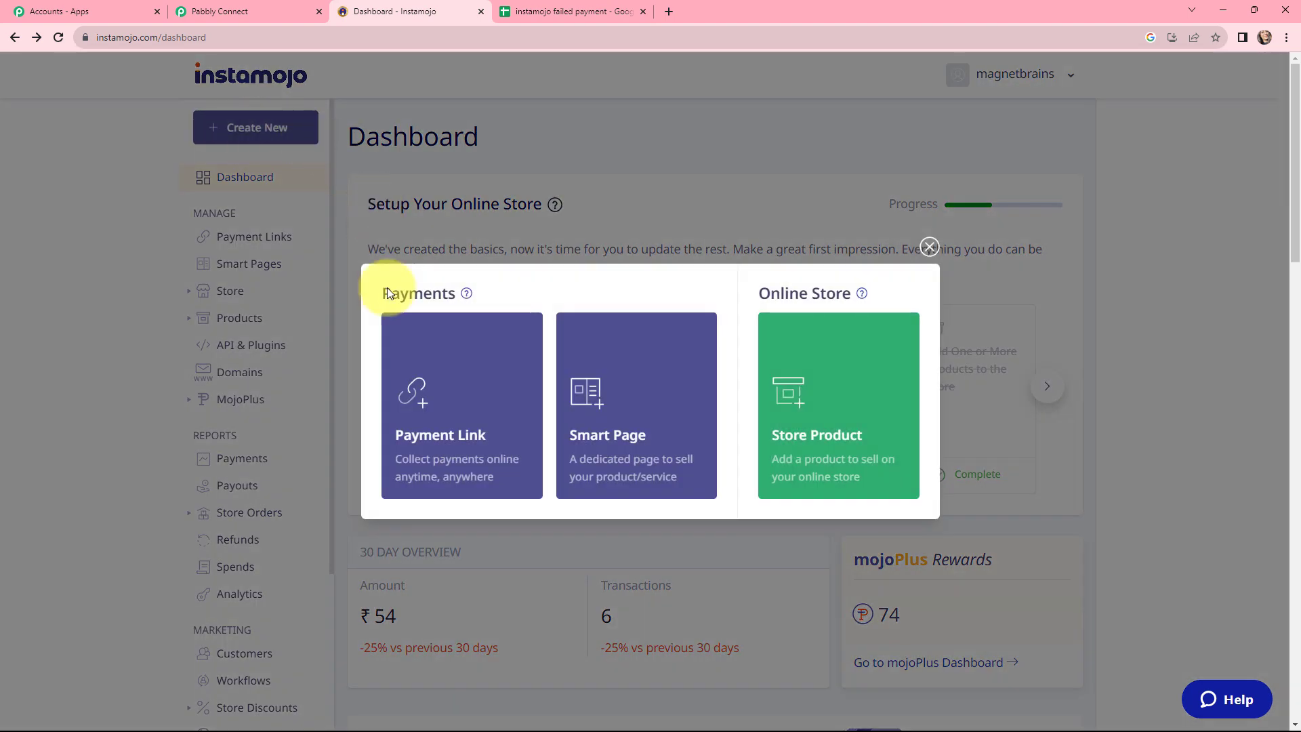
mouse_move(511, 497)
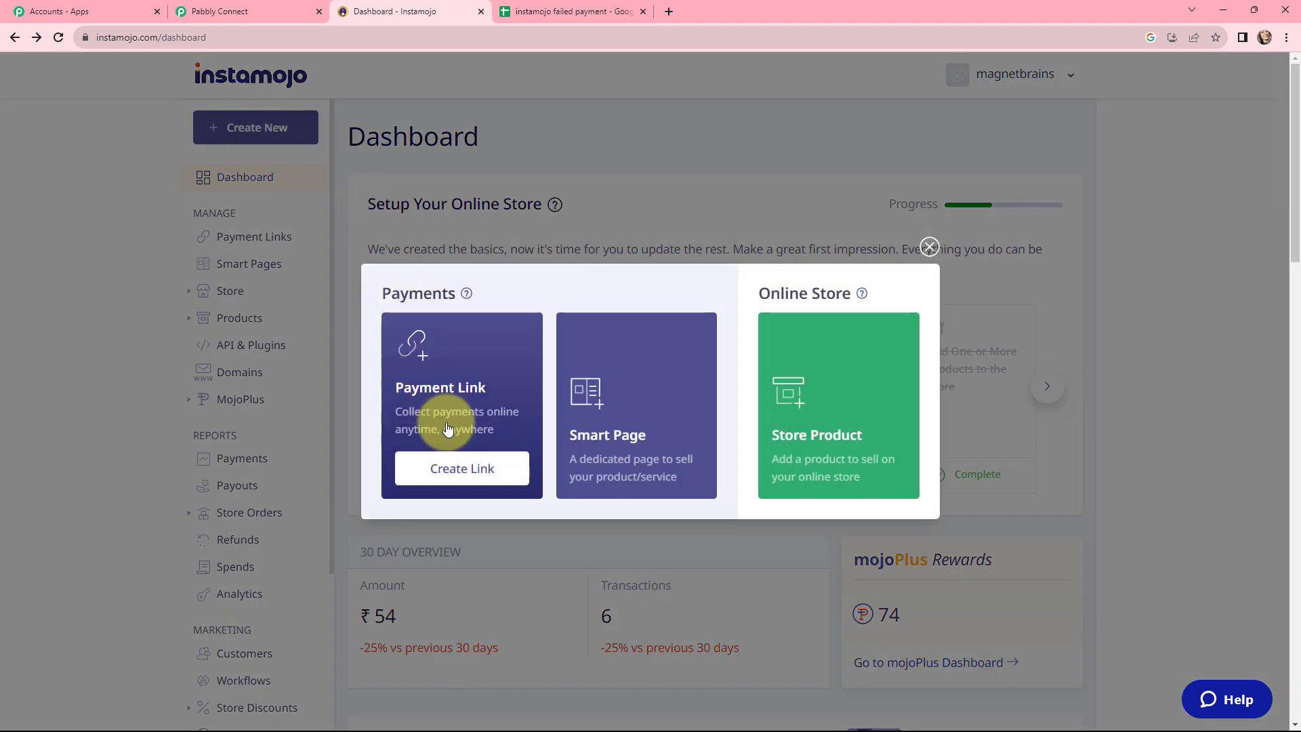
left_click(449, 467)
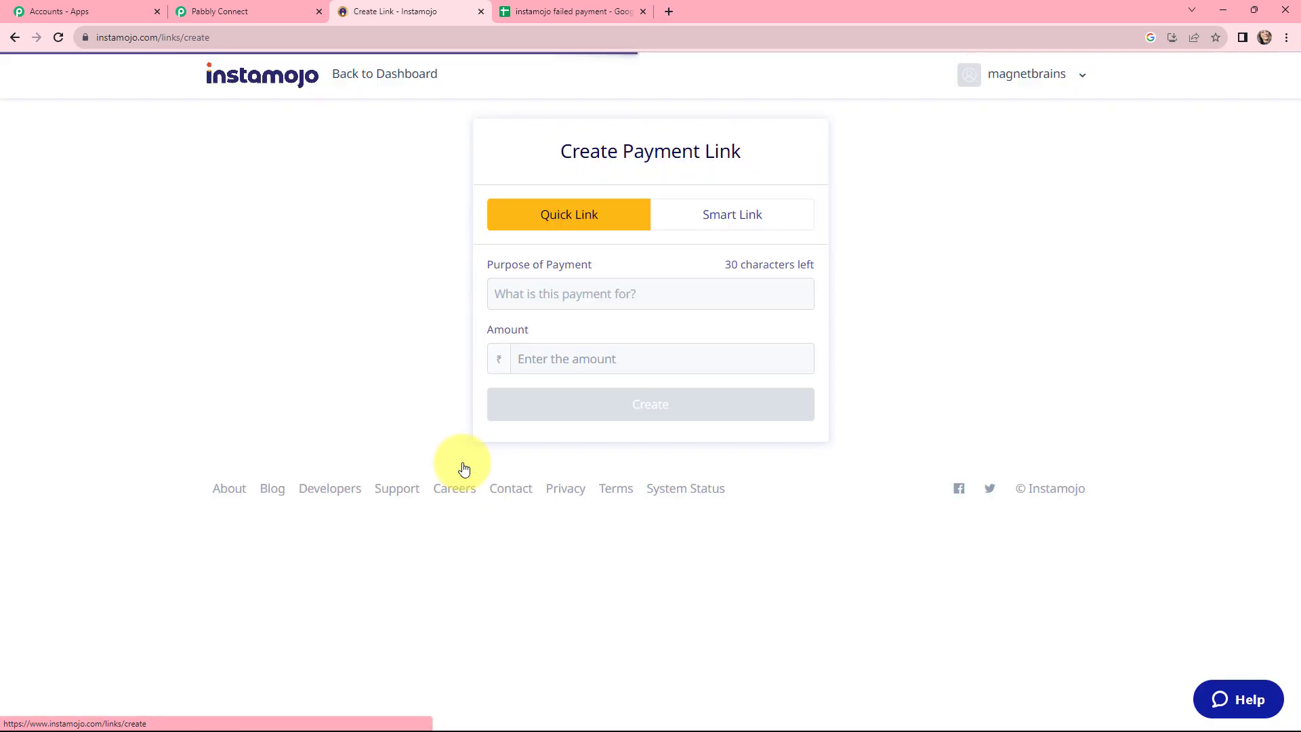
left_click(699, 219)
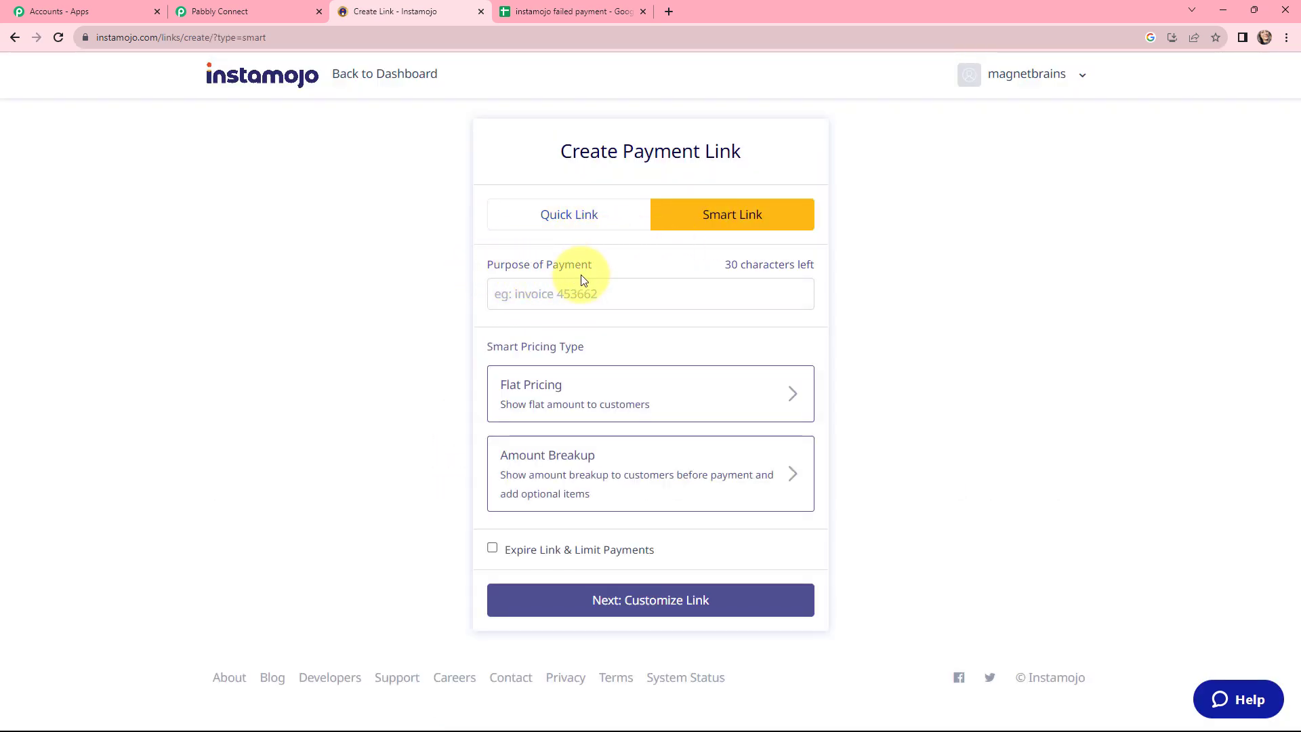
- Set the payment purpose to "Pabbly Course" with flat pricing of ₹899 and continue to the link customization
left_click(561, 292)
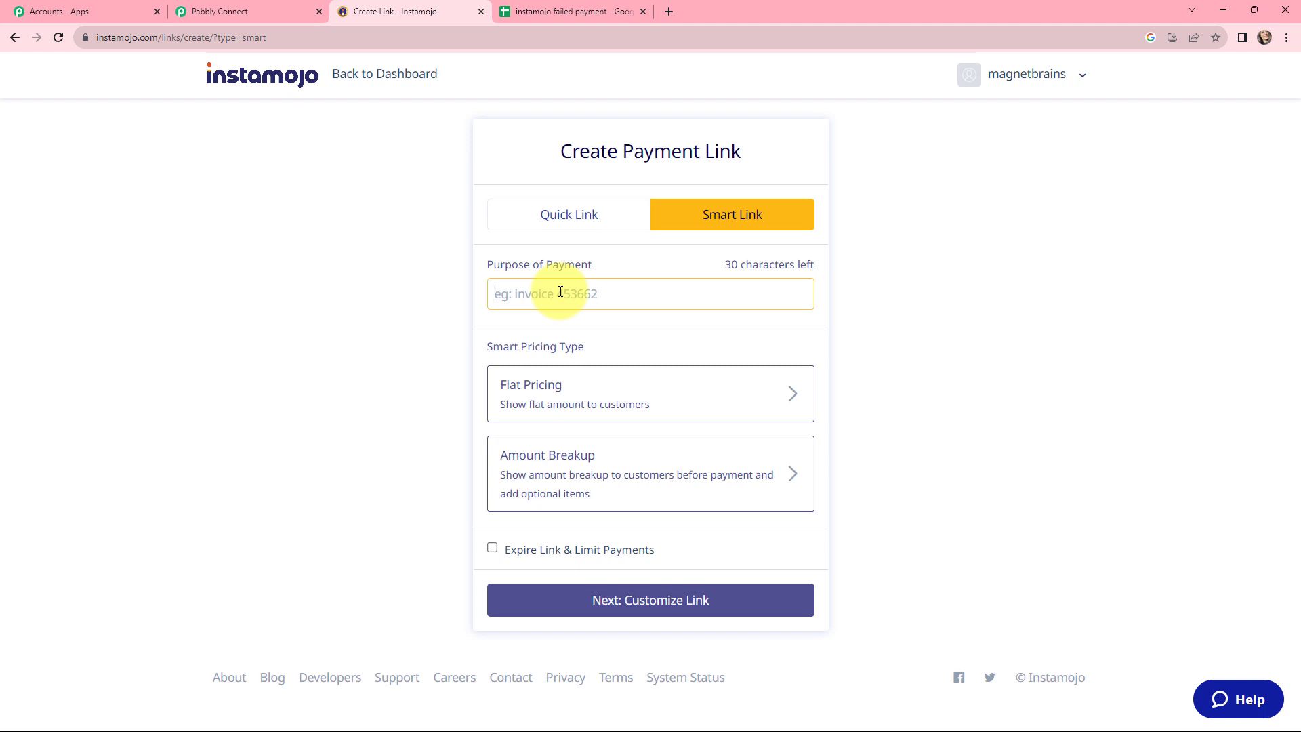
type("Pabbly Course")
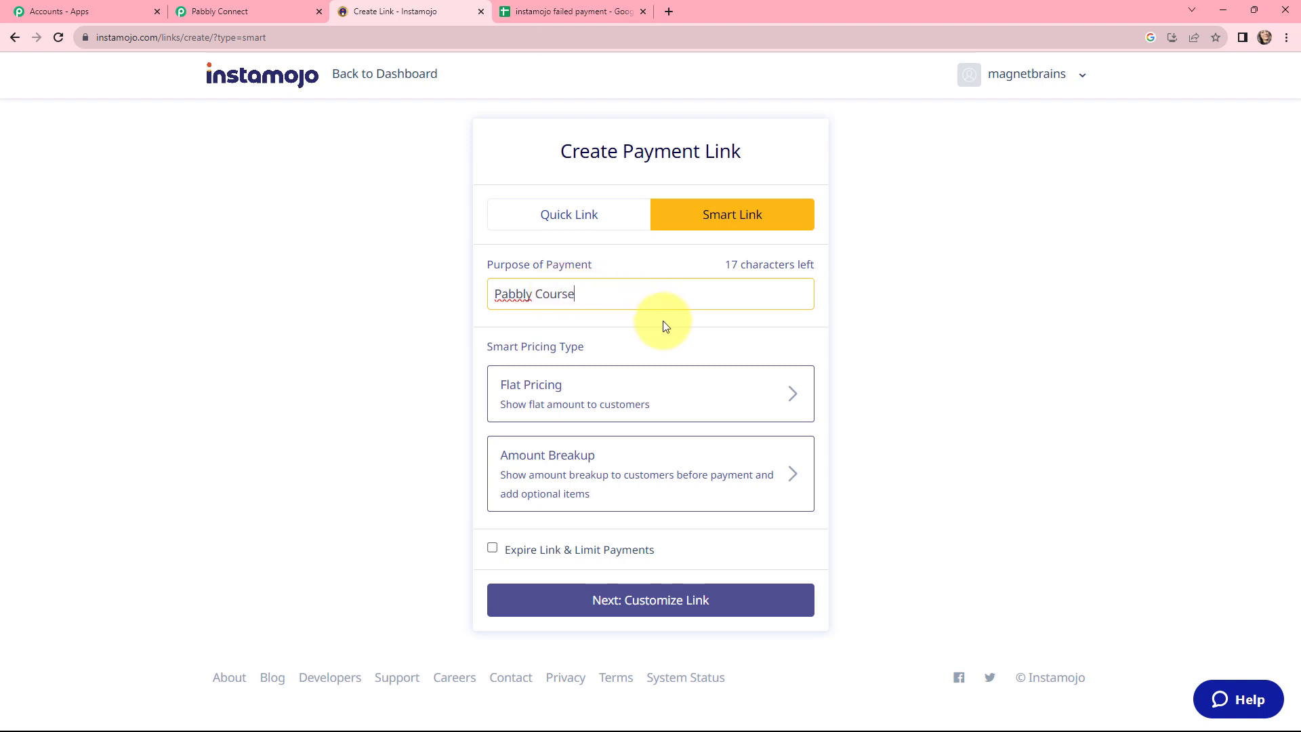
left_click(599, 391)
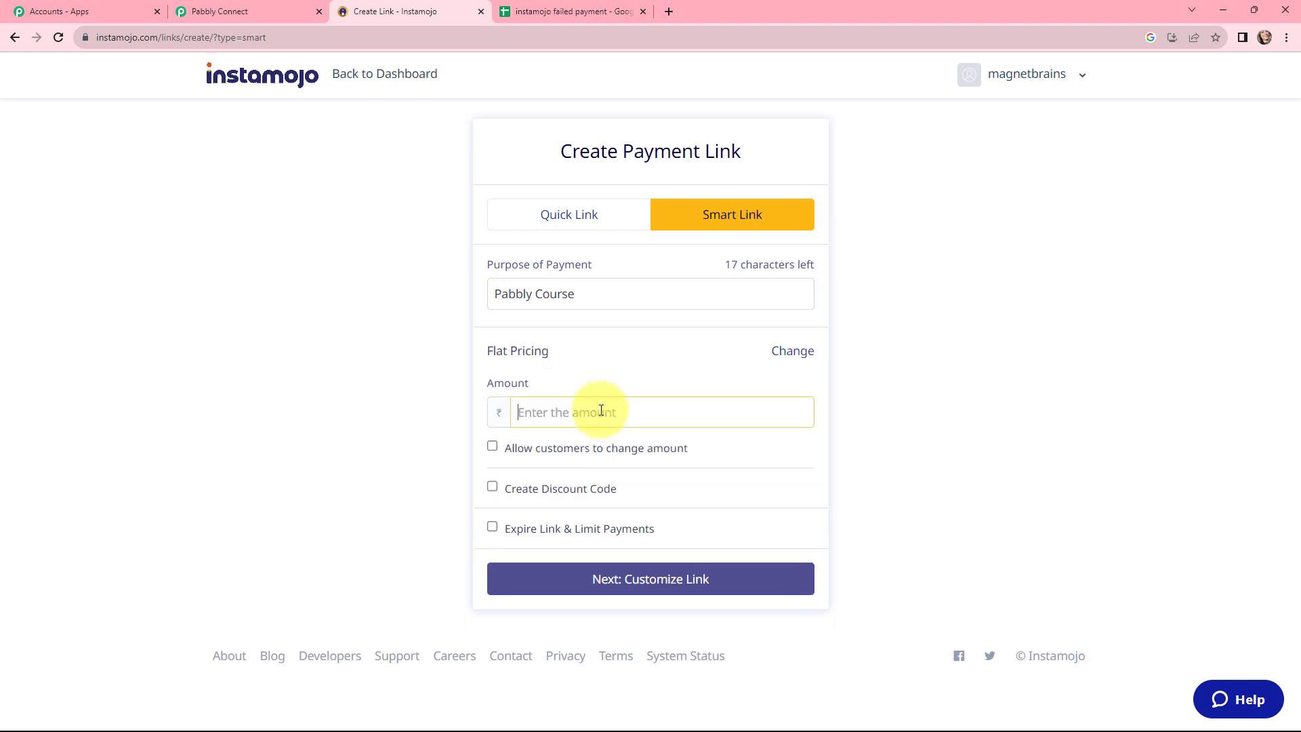
type("899")
left_click(717, 581)
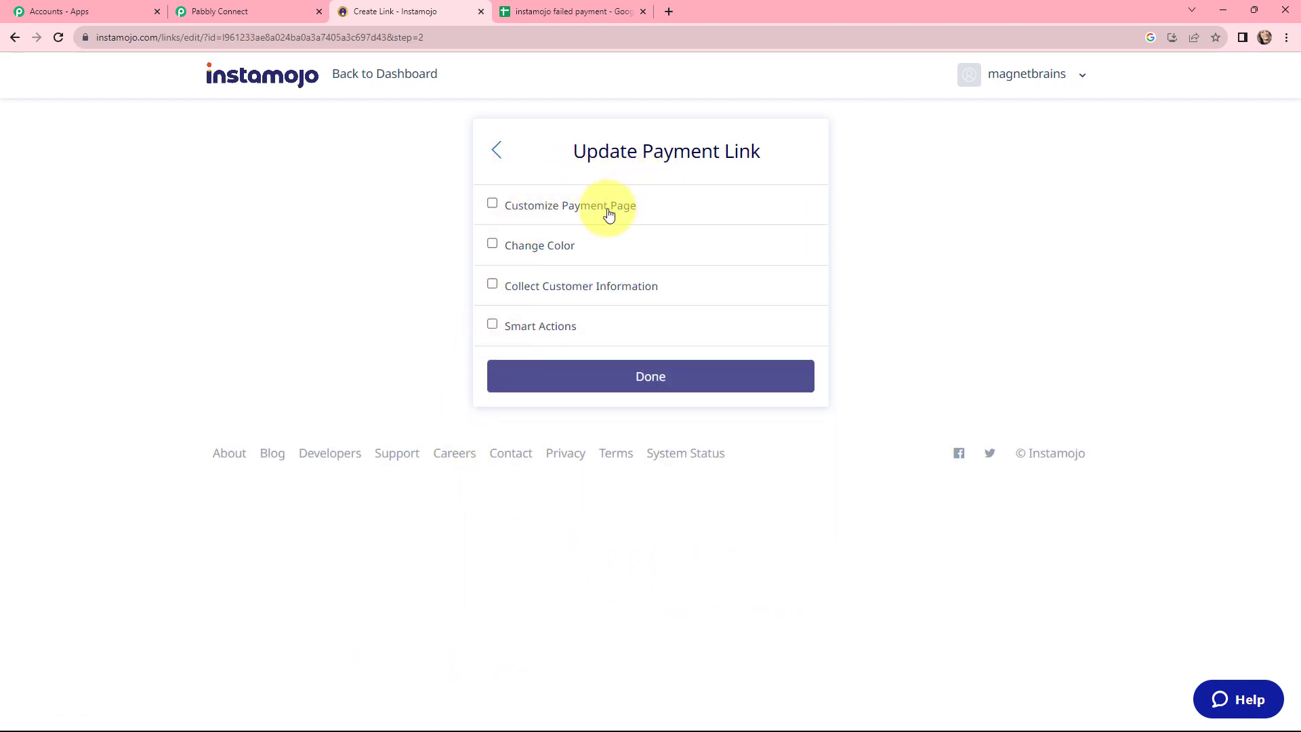
- Enable the Add Webhook smart action, fill in the webhook URL copied from the Pabbly Connect trigger, and finish the payment link
left_click(492, 324)
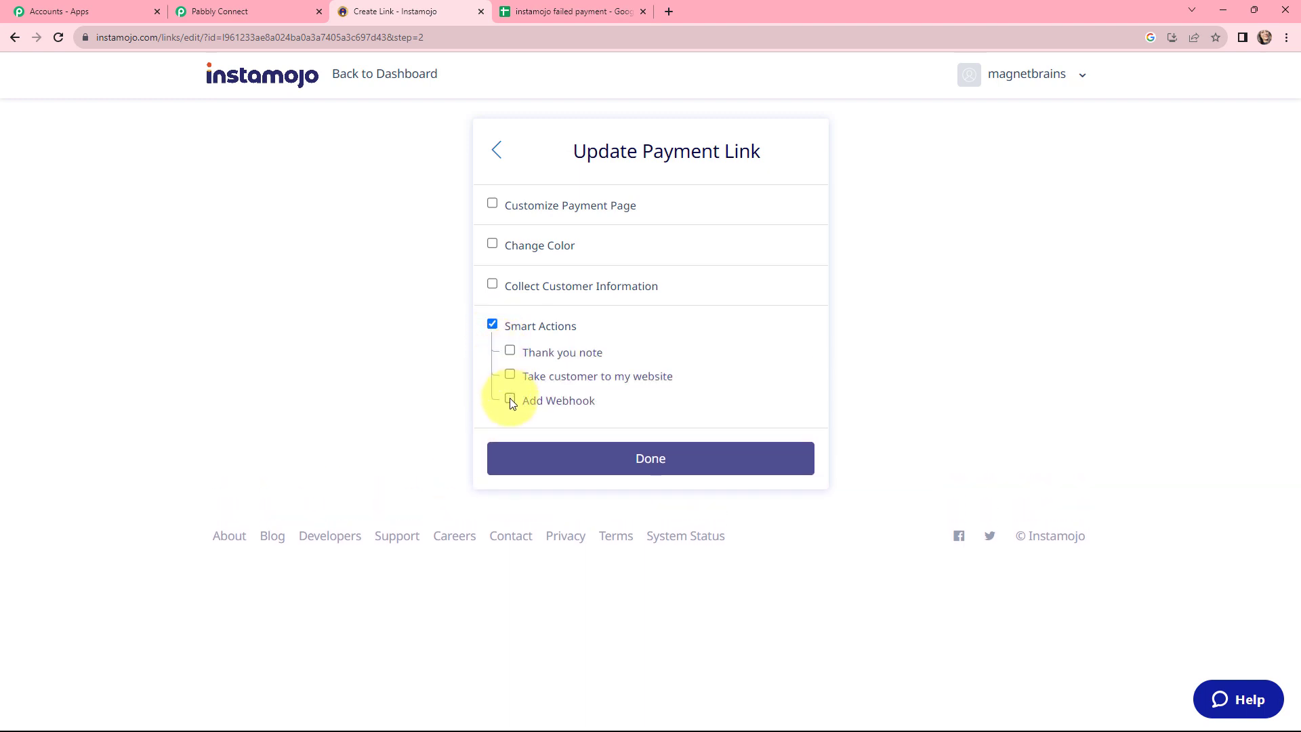
left_click(510, 400)
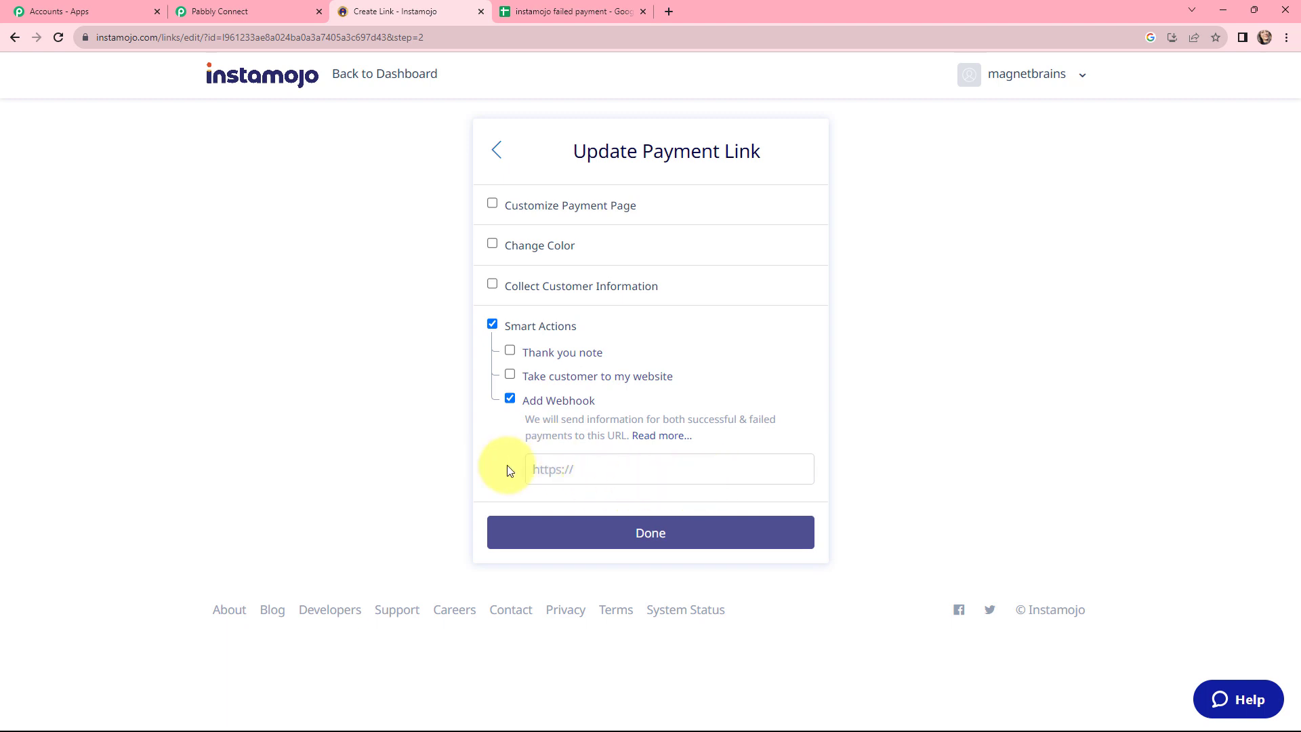
left_click(253, 6)
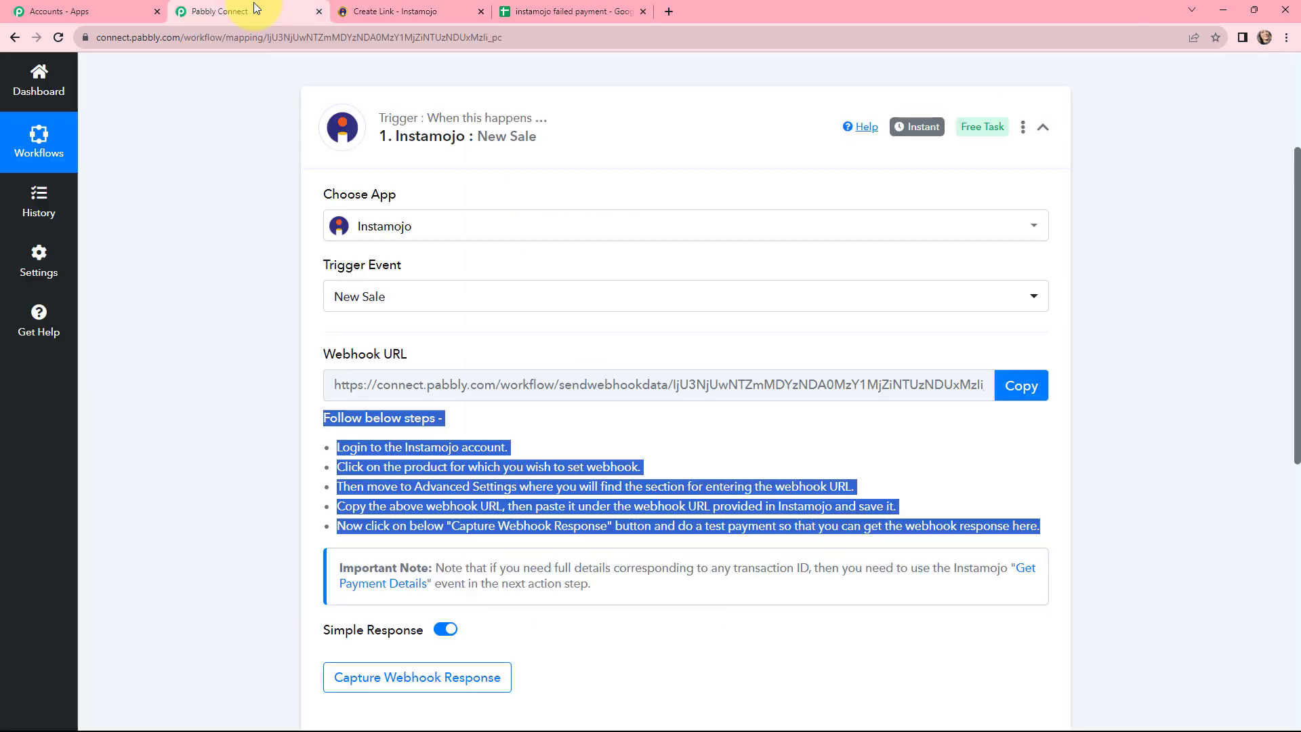
left_click(1025, 386)
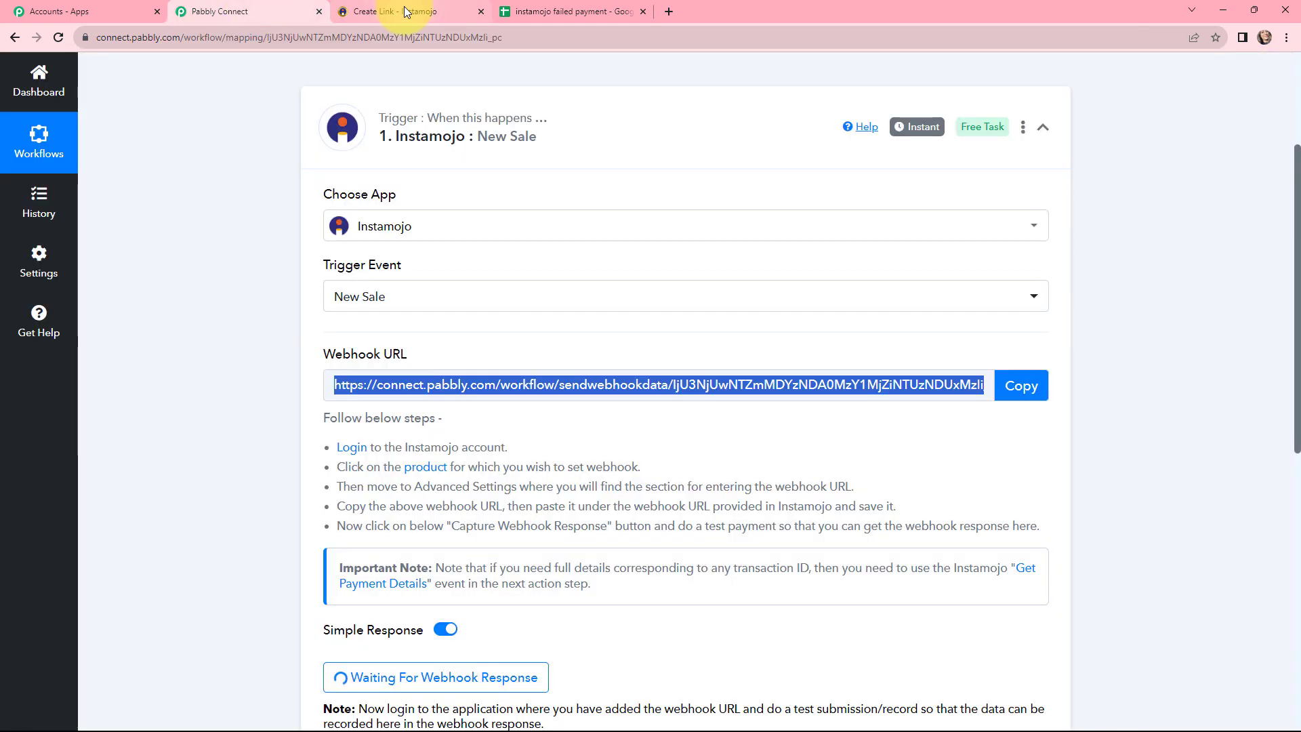
left_click(407, 12)
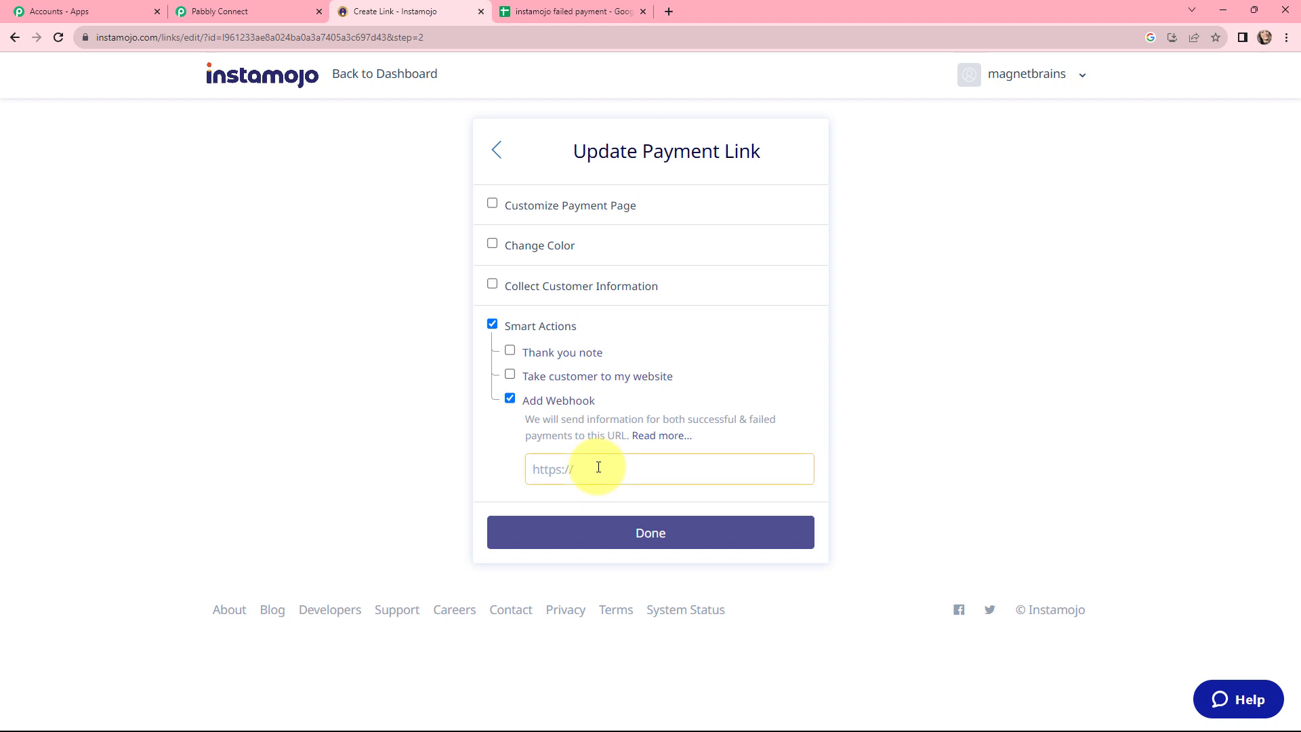
key("ctrl+v")
left_click(639, 526)
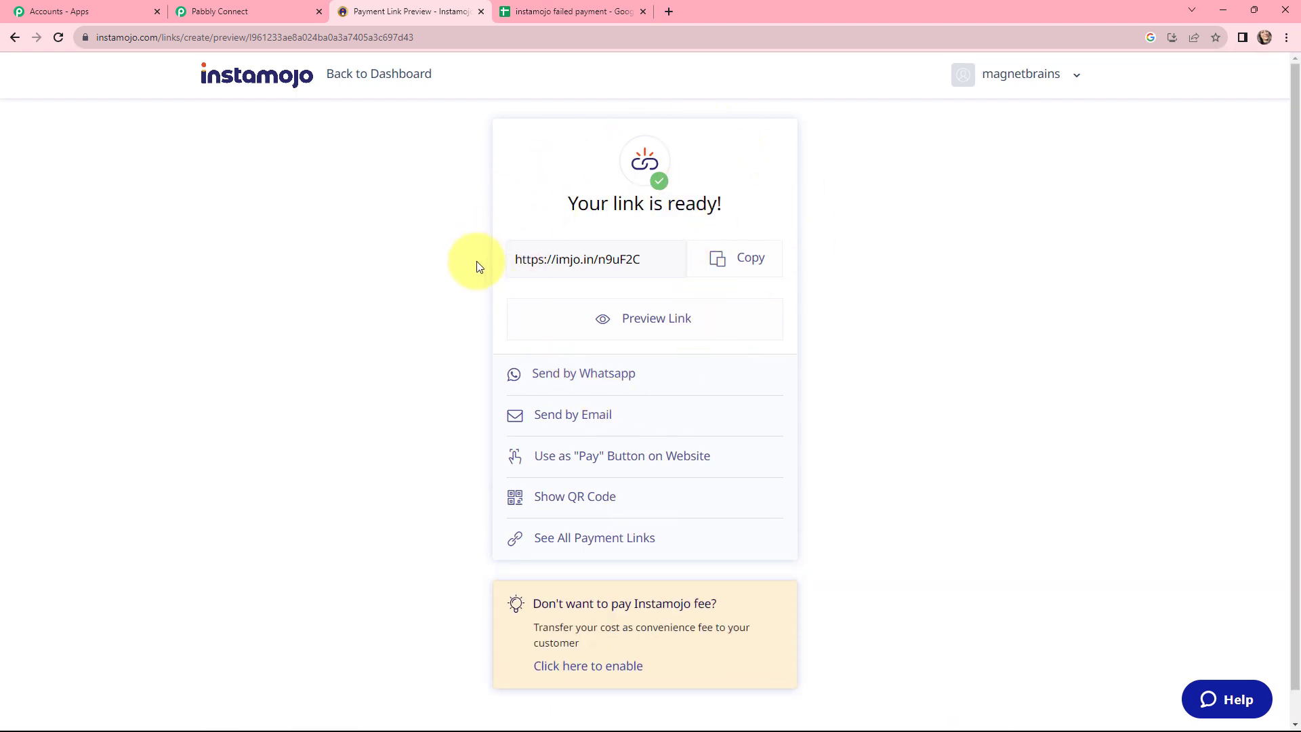
- Preview the payment link and submit a test payment with the customer's name, email and phone number
left_click(638, 323)
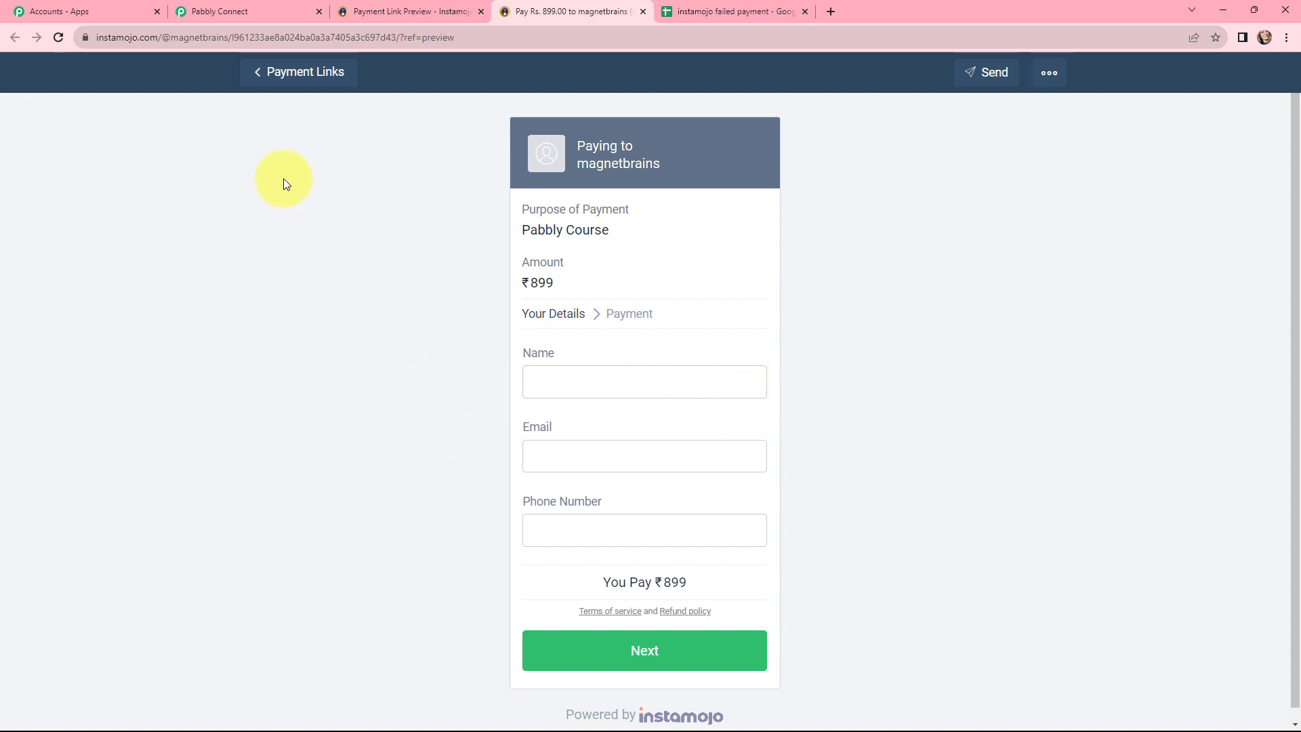
left_click(211, 10)
left_click_drag(302, 216, 779, 212)
left_click(559, 382)
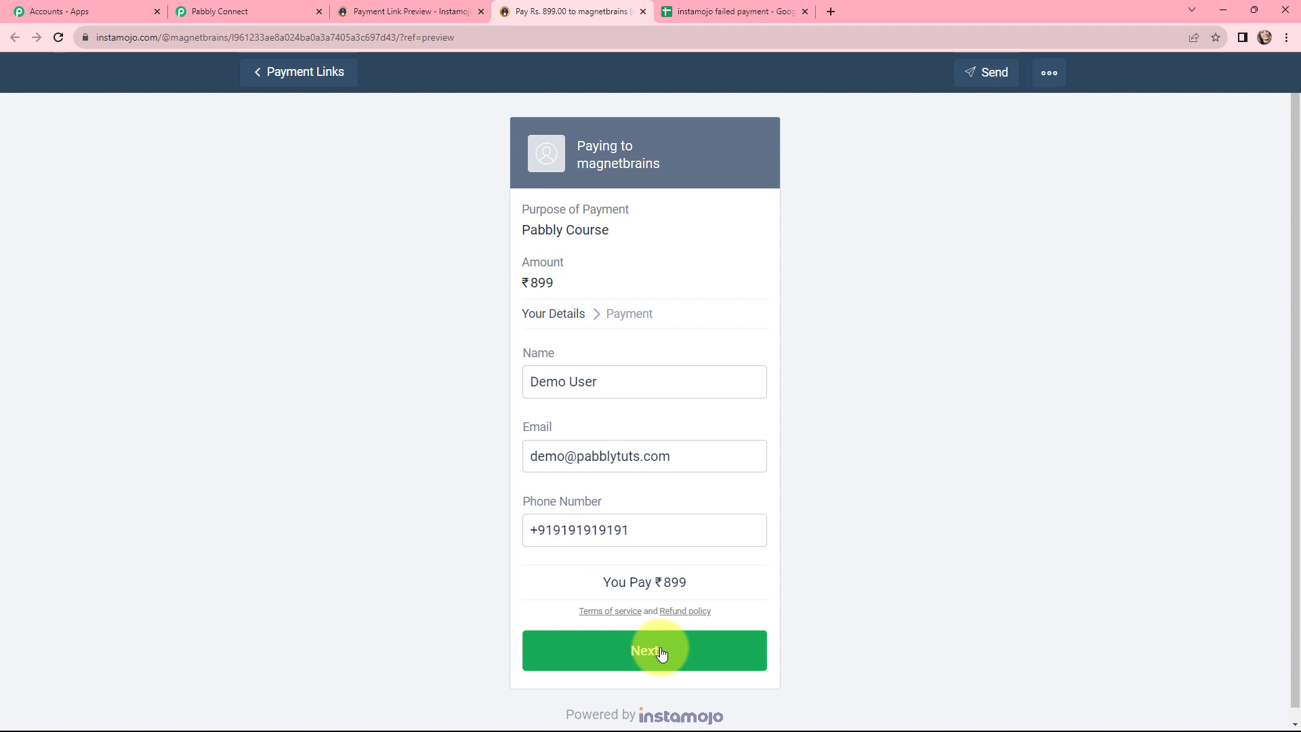
left_click(640, 652)
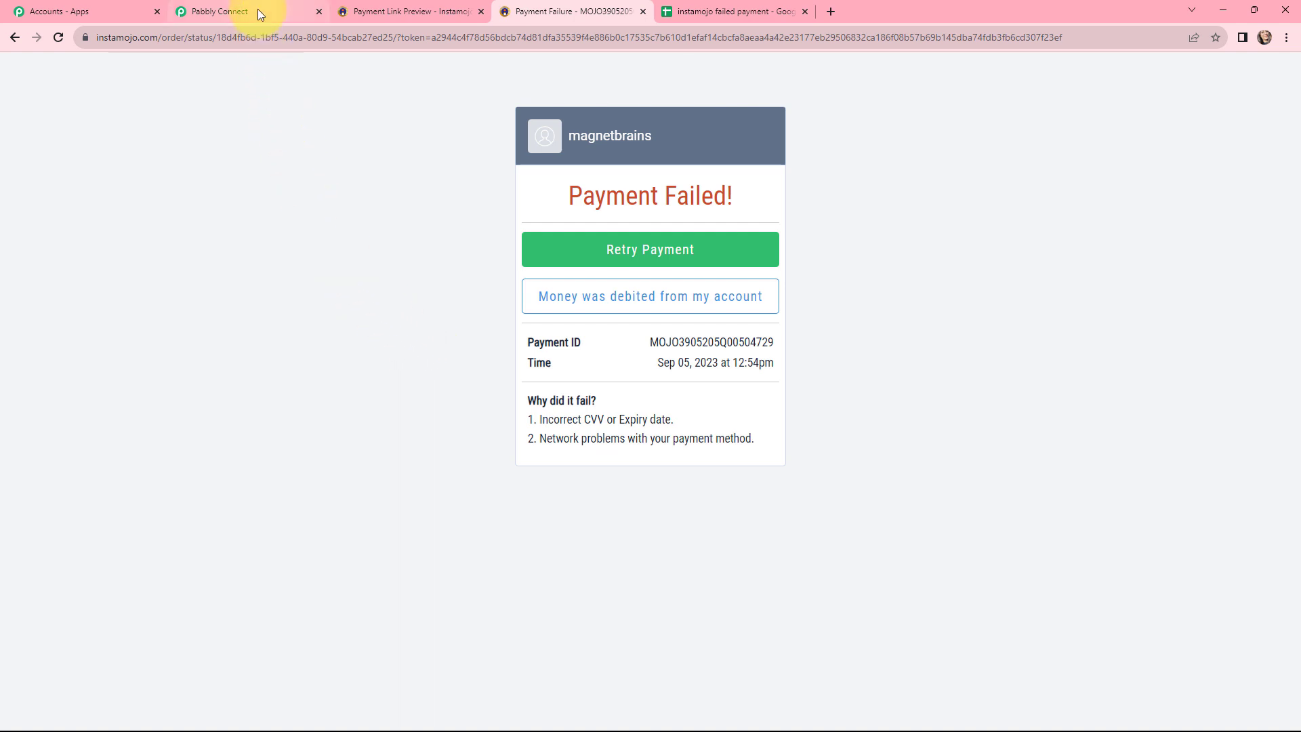
- Close the extra payment failure page, return to Pabbly Connect and examine the status, payment ID and amount in the captured webhook response
key("ctrl+w")
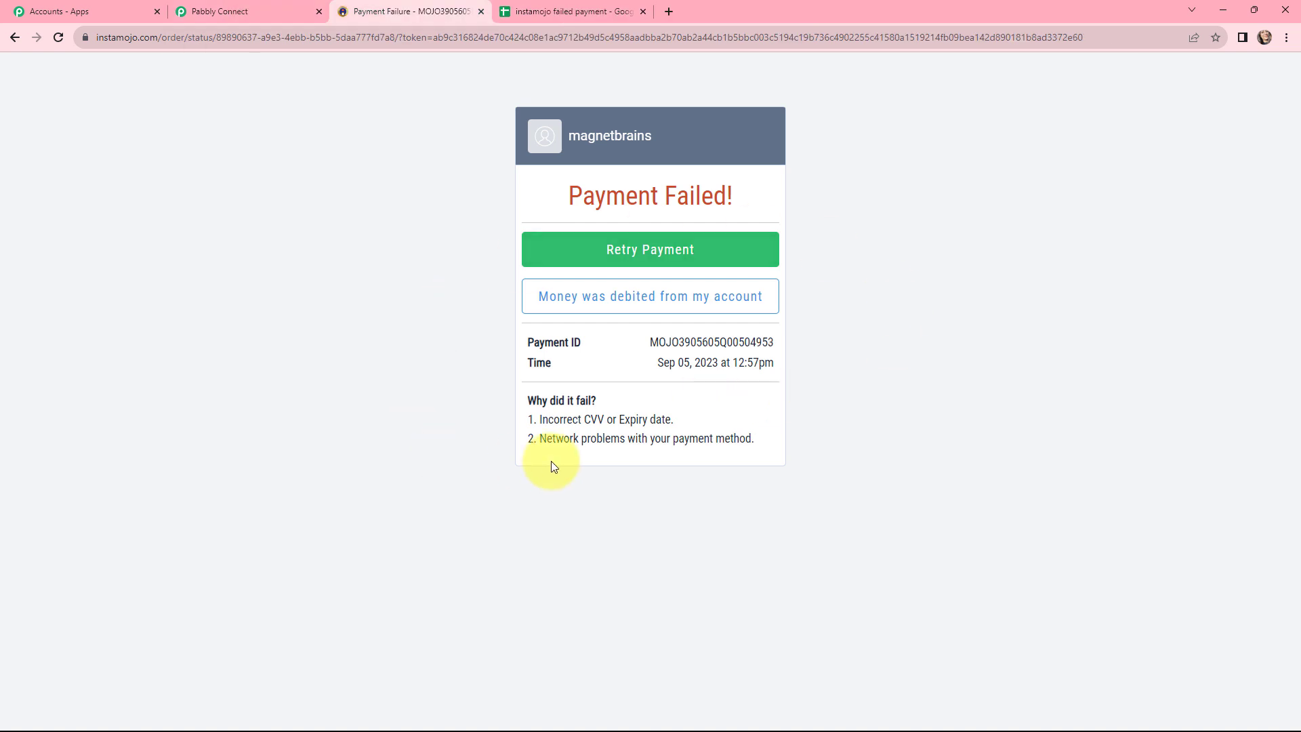
left_click(231, 15)
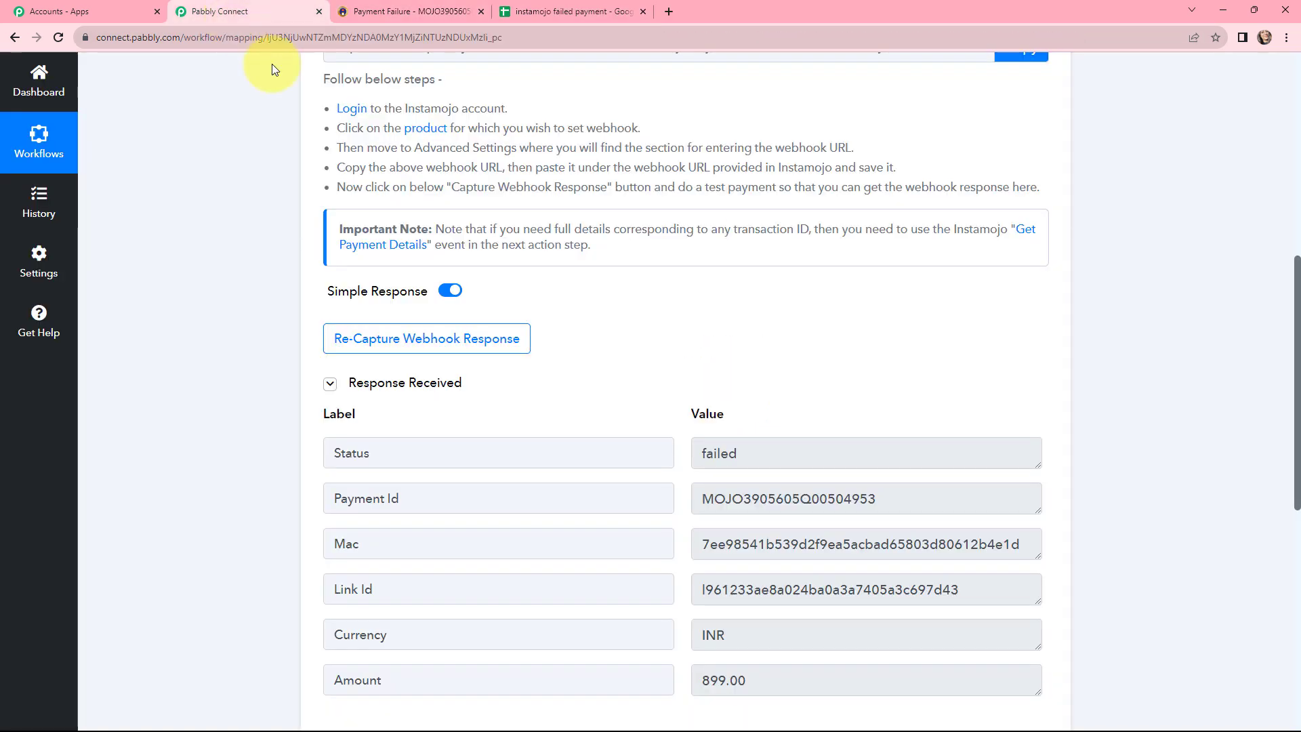
scroll(624, 285, "down", 1)
scroll(624, 290, "down", 2)
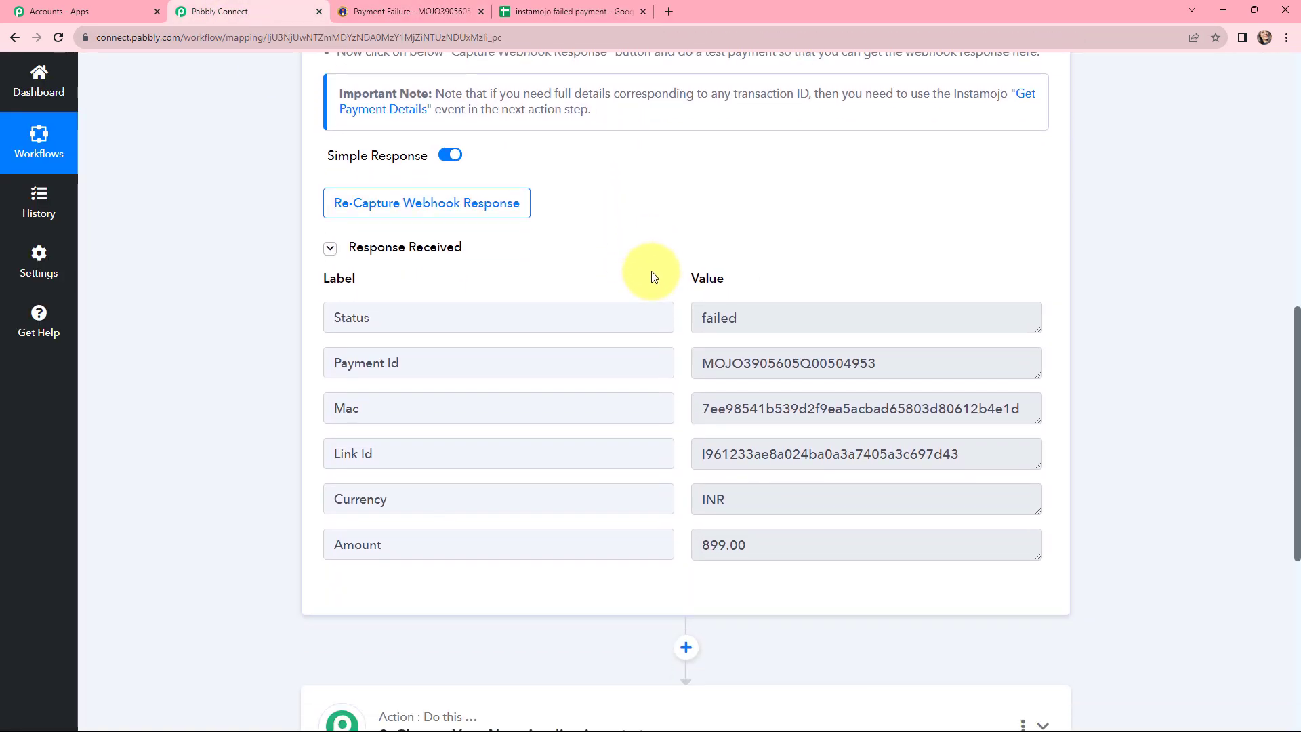
left_click_drag(745, 313, 689, 315)
left_click_drag(882, 362, 681, 363)
left_click(686, 308)
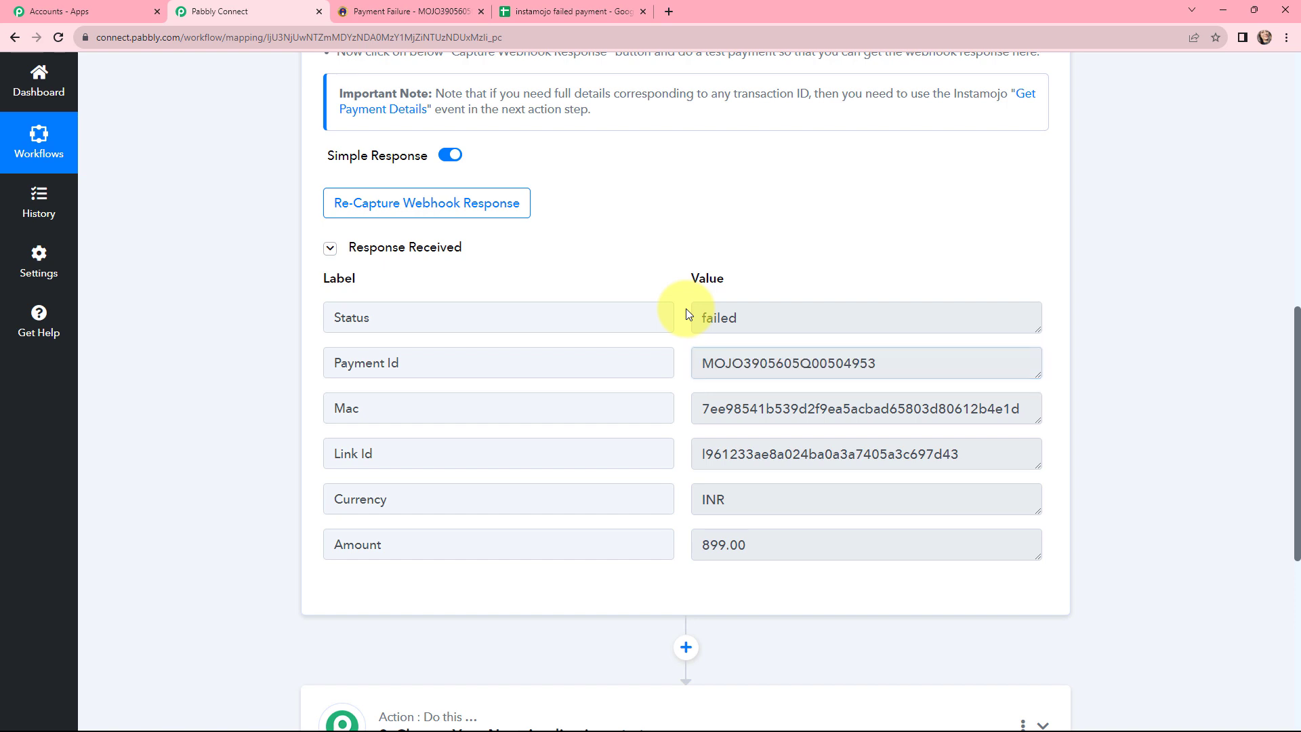
scroll(677, 359, "down", 1)
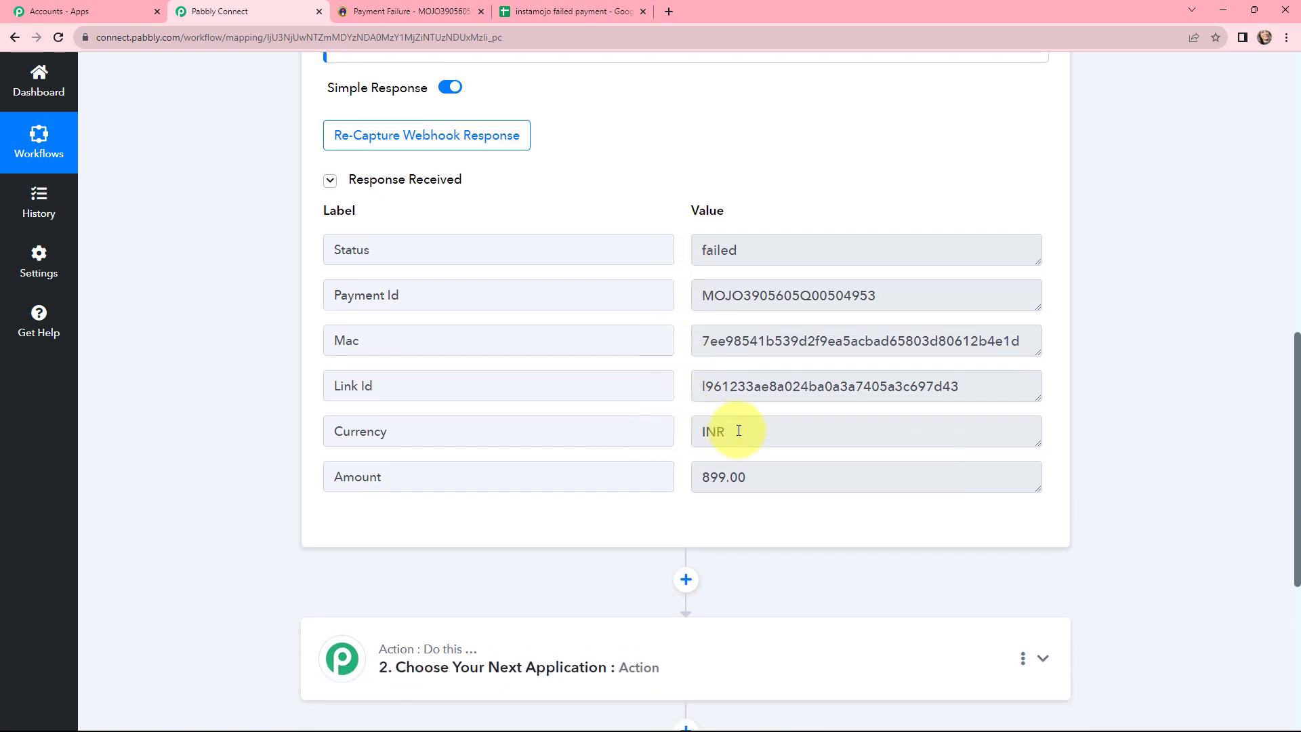
left_click_drag(700, 477, 749, 477)
double_click(756, 254)
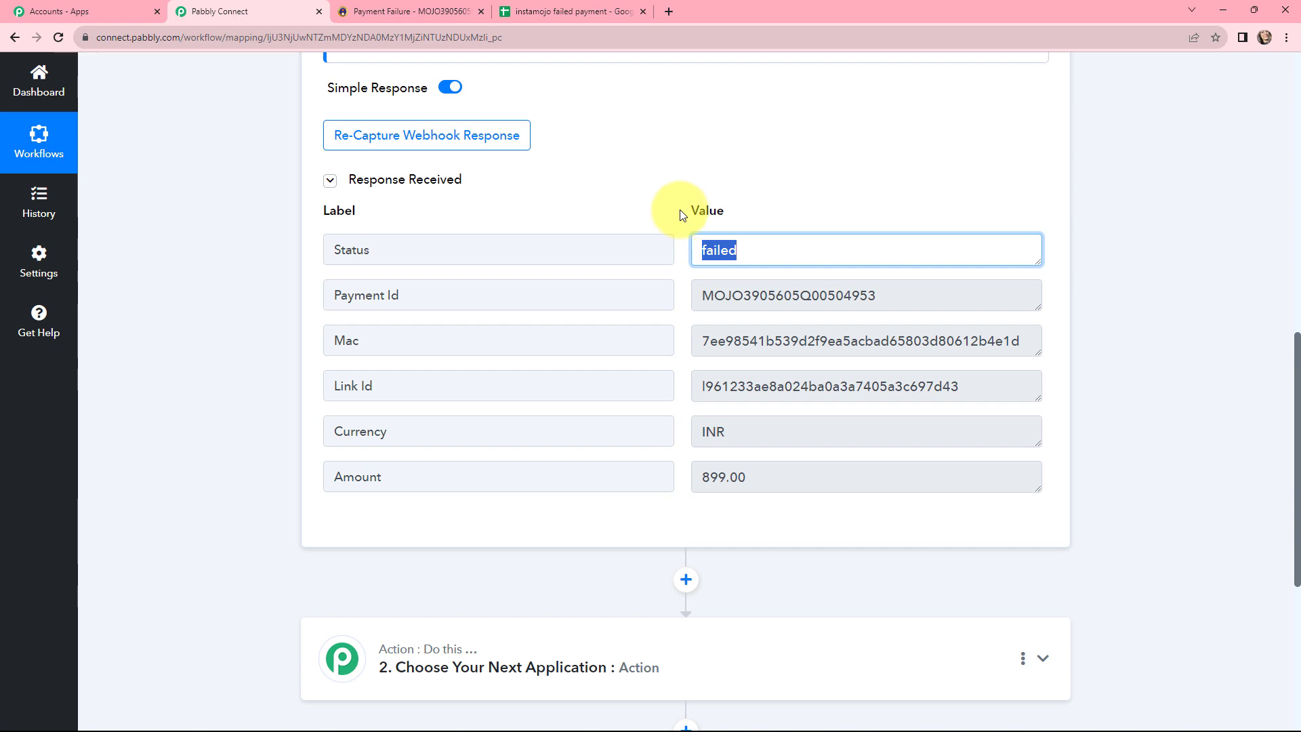
scroll(680, 210, "up", 1)
left_click(676, 258)
- Choose Filter by Pabbly as the workflow's next action and select the trigger's Status as the condition label
scroll(677, 261, "down", 4)
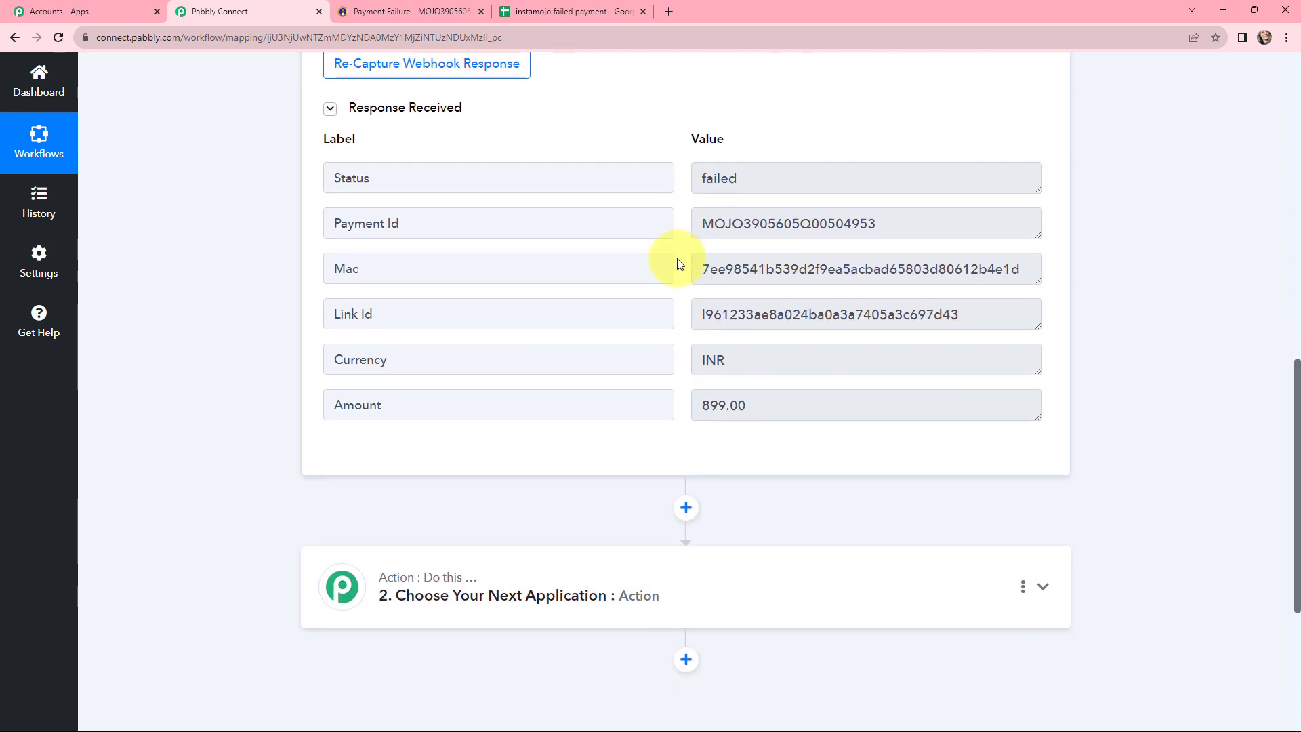
left_click(603, 454)
scroll(560, 345, "down", 3)
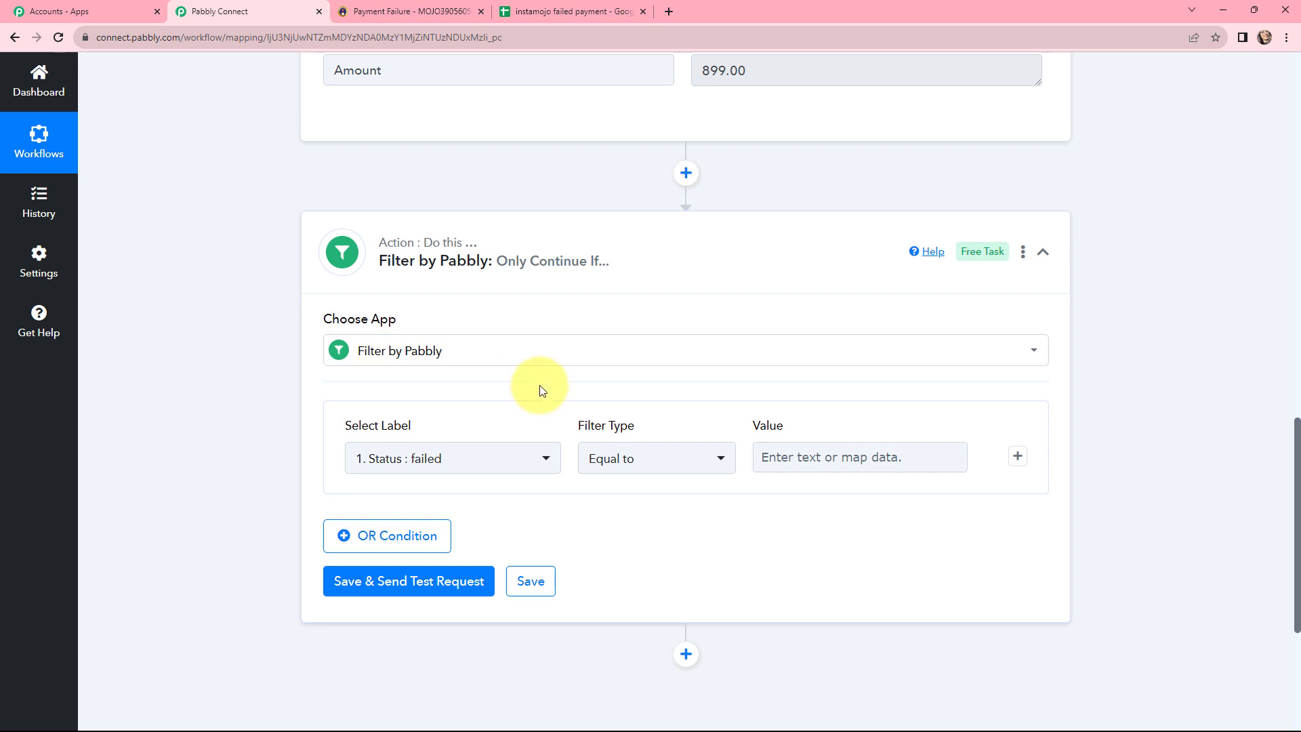
left_click(473, 459)
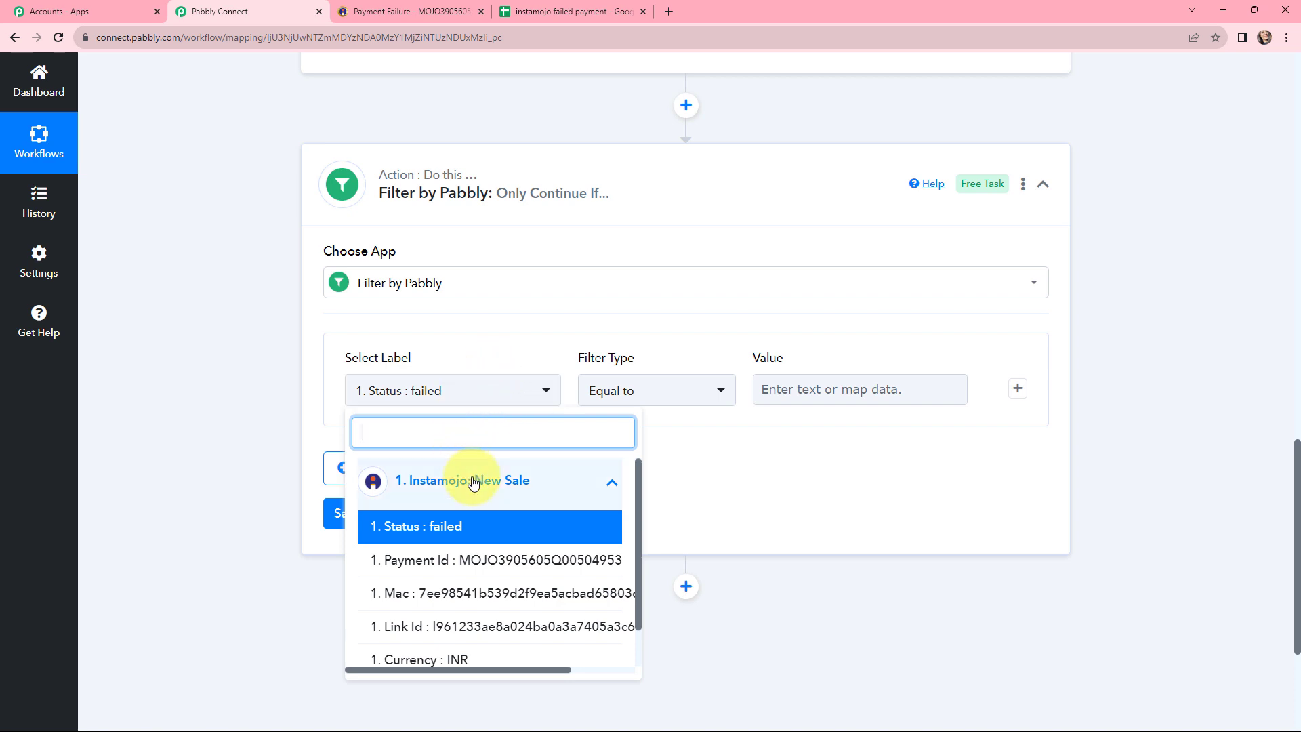
left_click(469, 530)
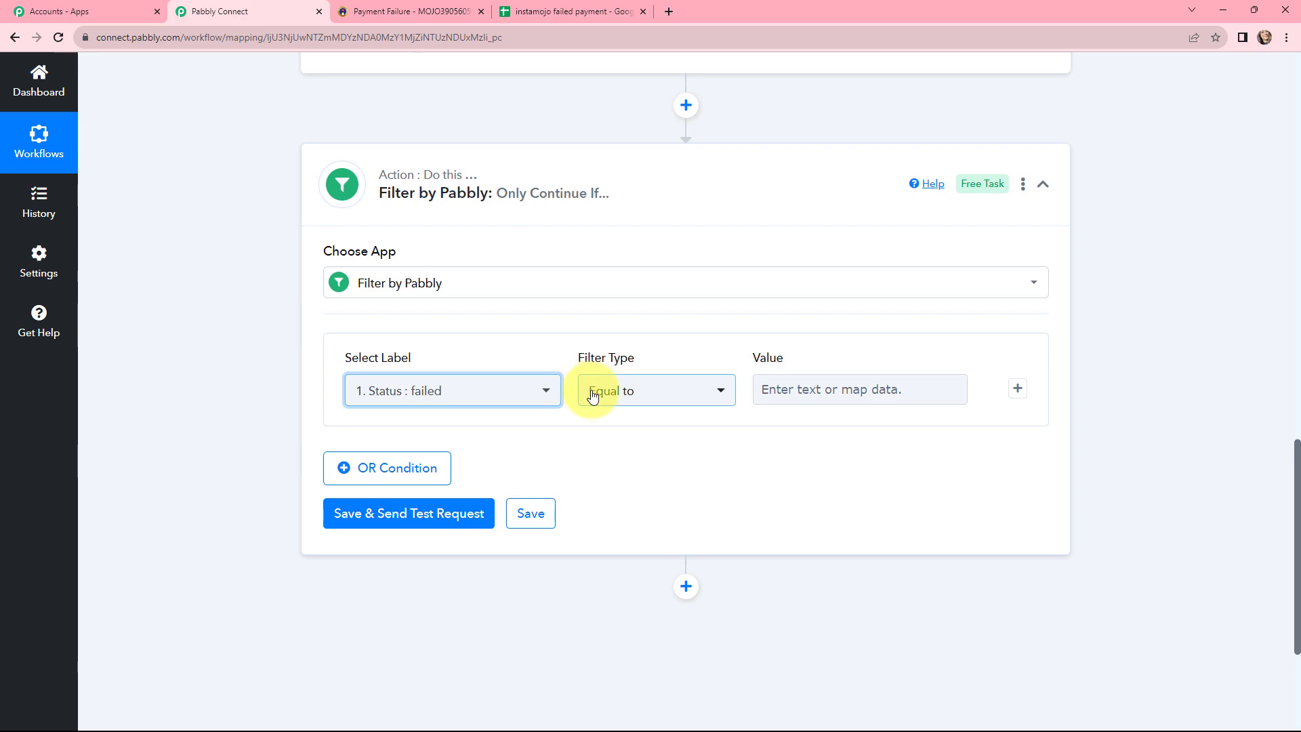
- Fill the filter condition's value with "failed", copied from the Status in the trigger's webhook response
left_click(805, 384)
scroll(804, 384, "up", 8)
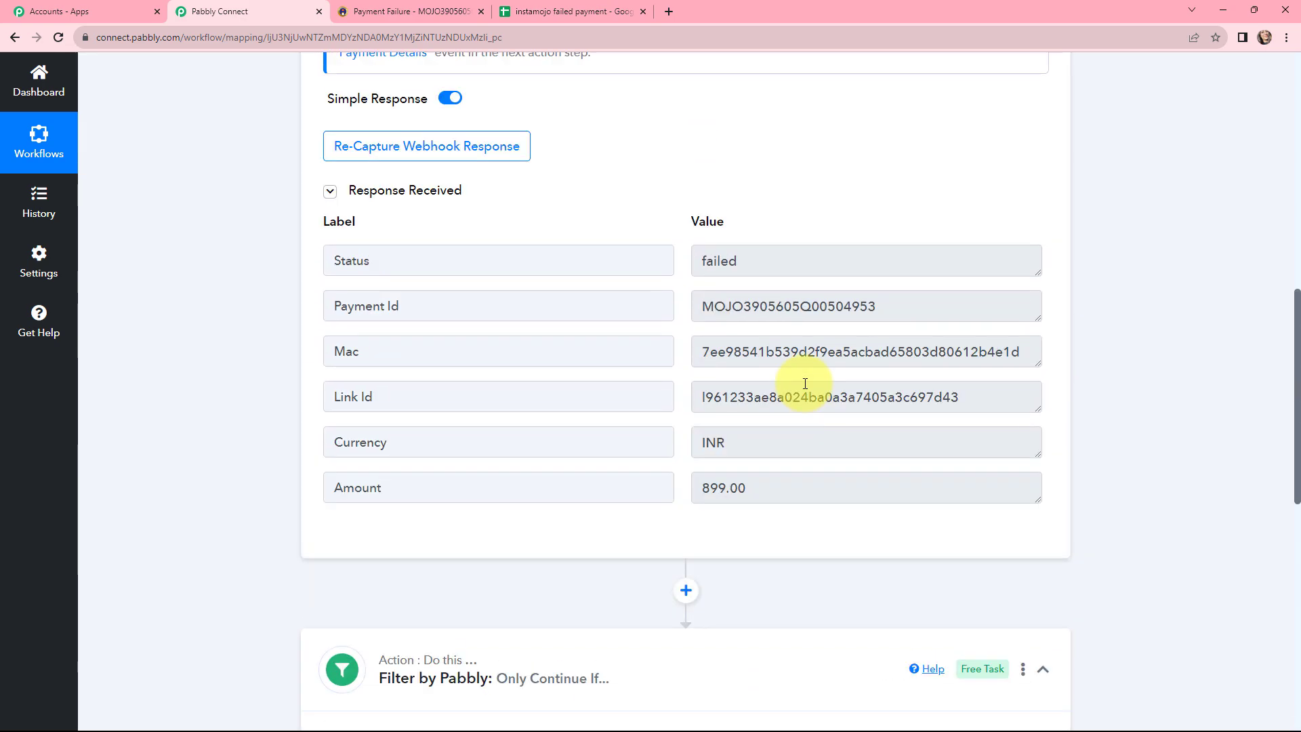
left_click_drag(752, 322, 700, 323)
key("ctrl+c")
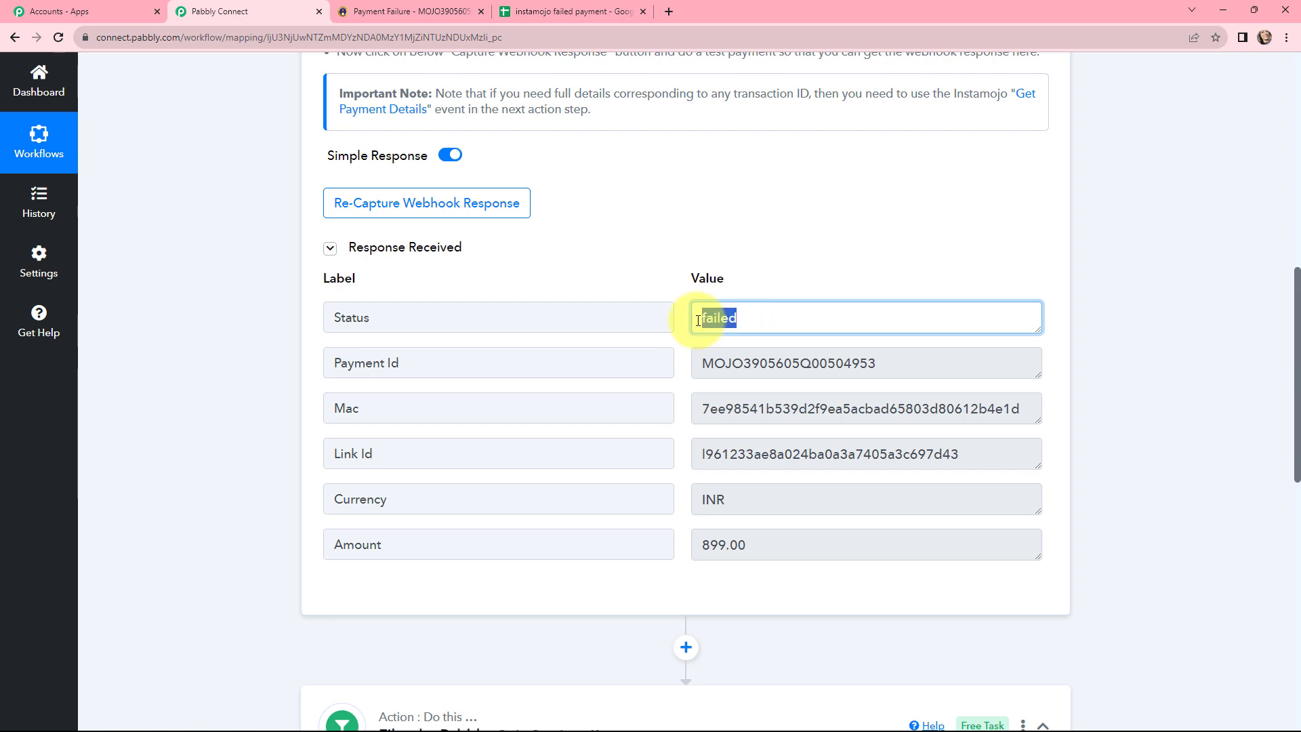
scroll(745, 407, "down", 8)
left_click(813, 389)
key("ctrl+v")
left_click(823, 332)
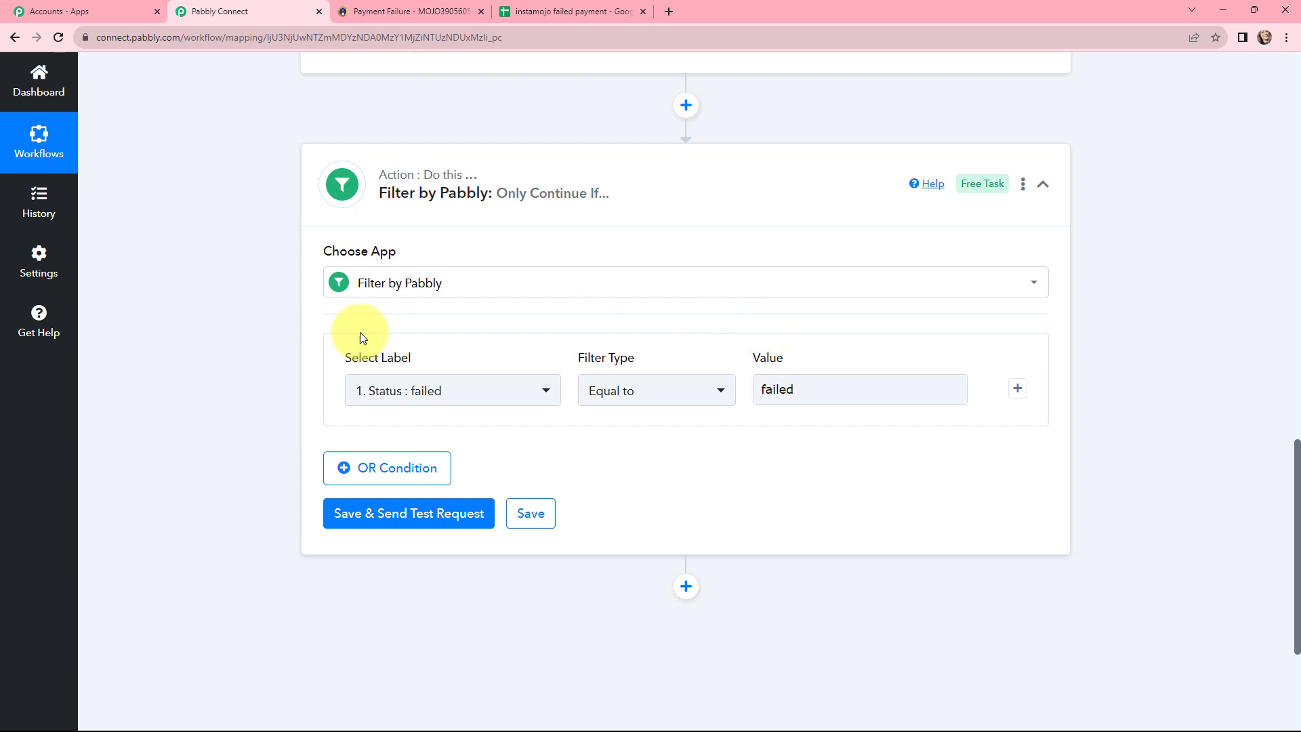
- Save the filter step and send a test request for its condition
scroll(499, 303, "down", 2)
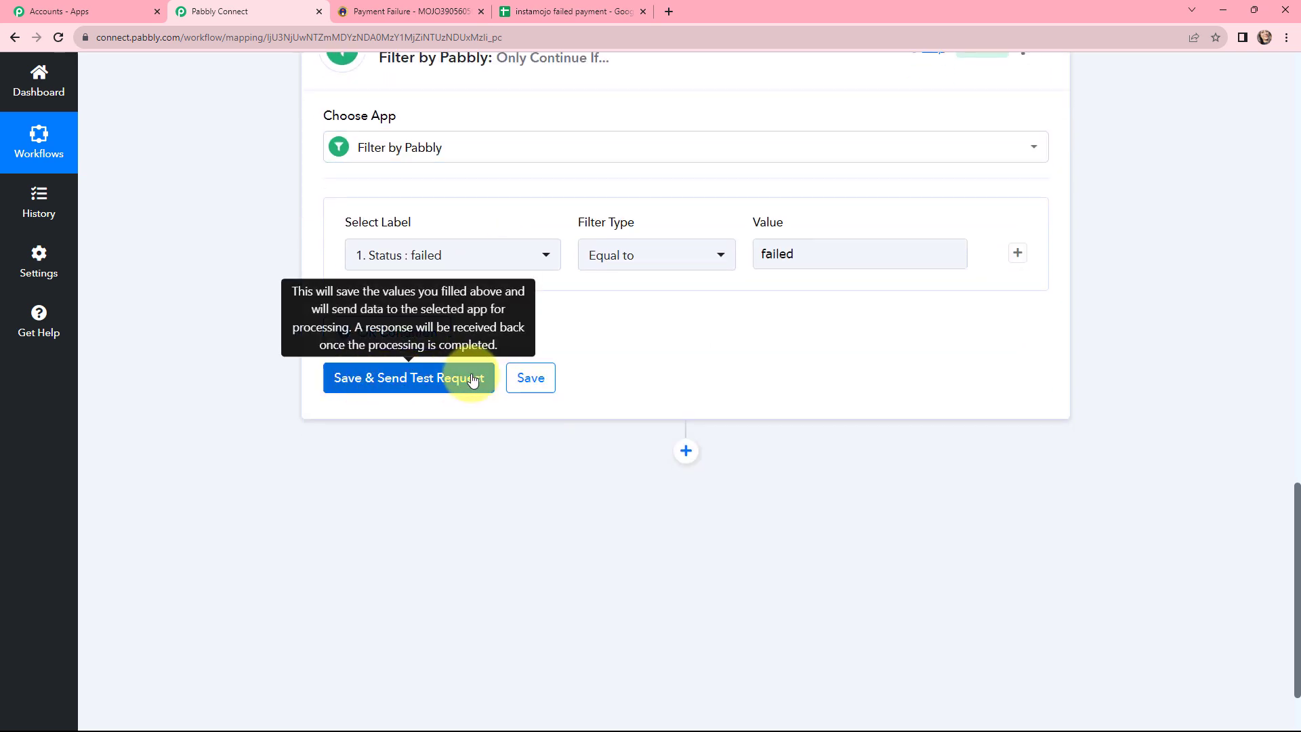
left_click(396, 384)
scroll(676, 348, "down", 2)
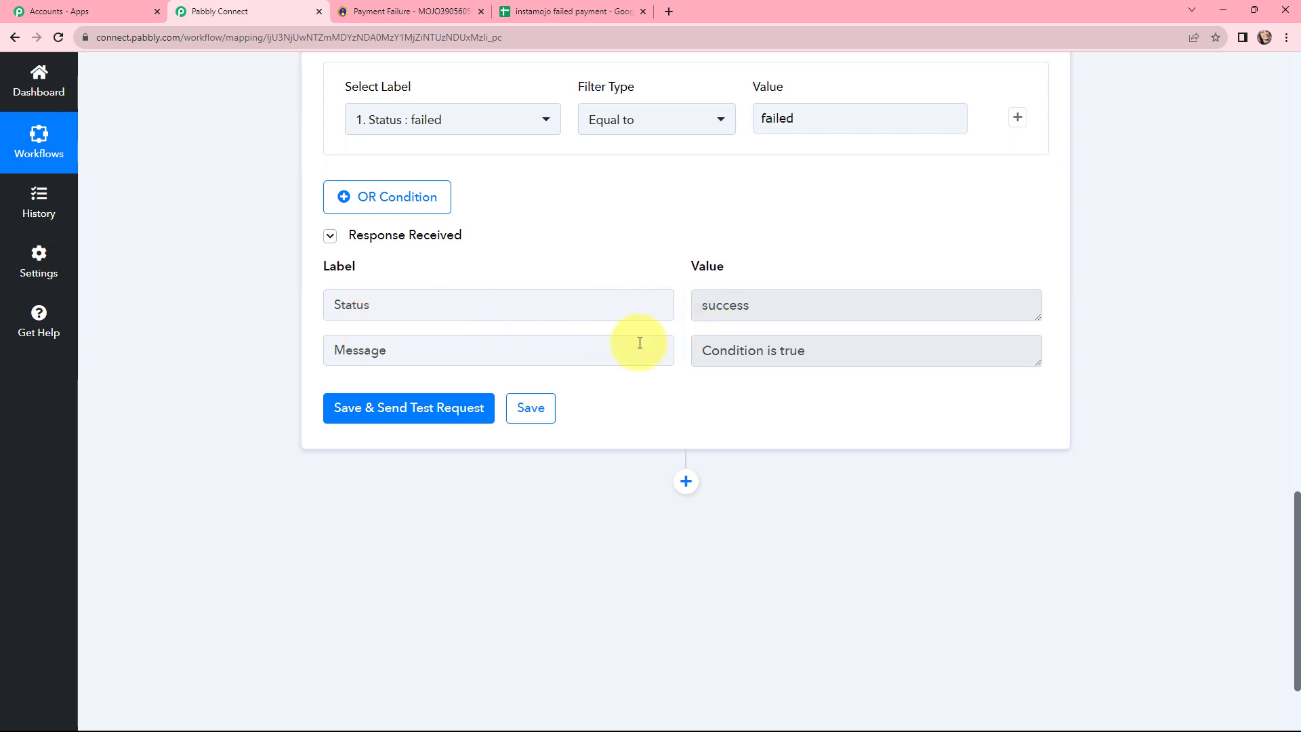
- Review the trigger's captured response and its important note about retrieving full transaction details
scroll(669, 291, "up", 5)
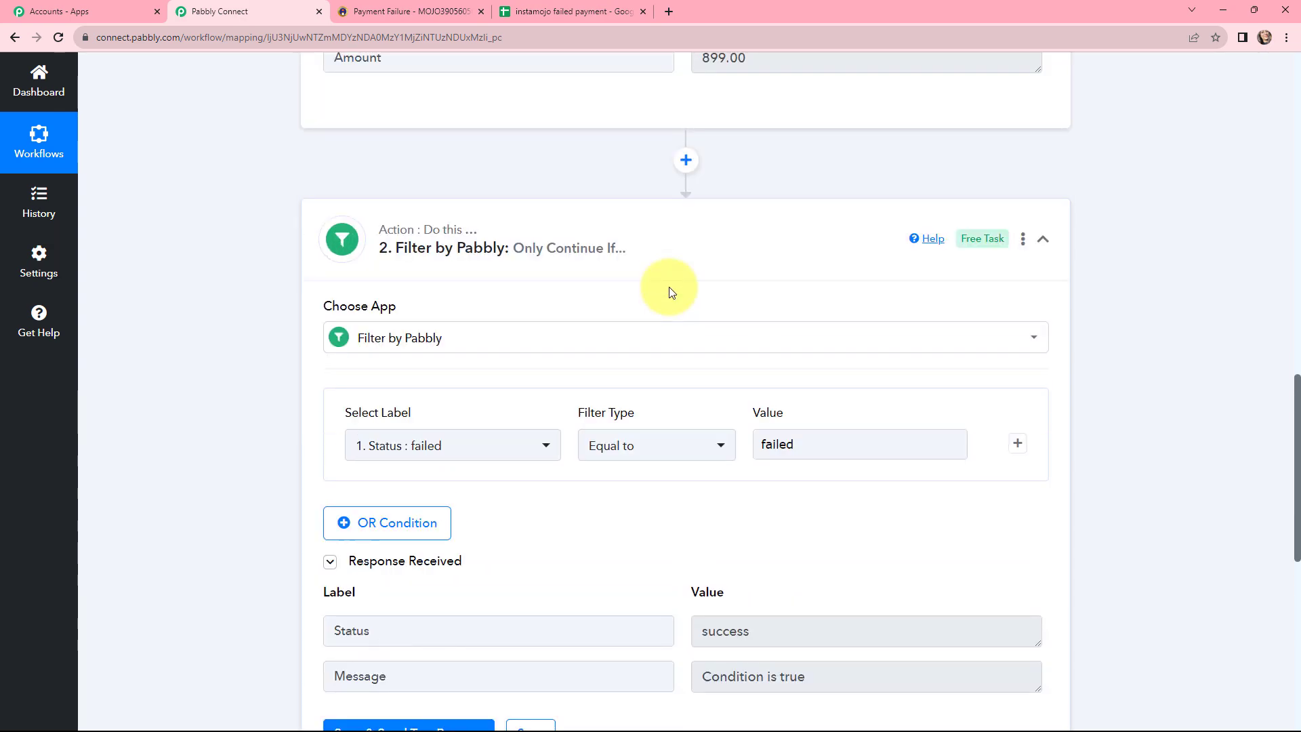
scroll(669, 292, "up", 8)
scroll(683, 358, "down", 1)
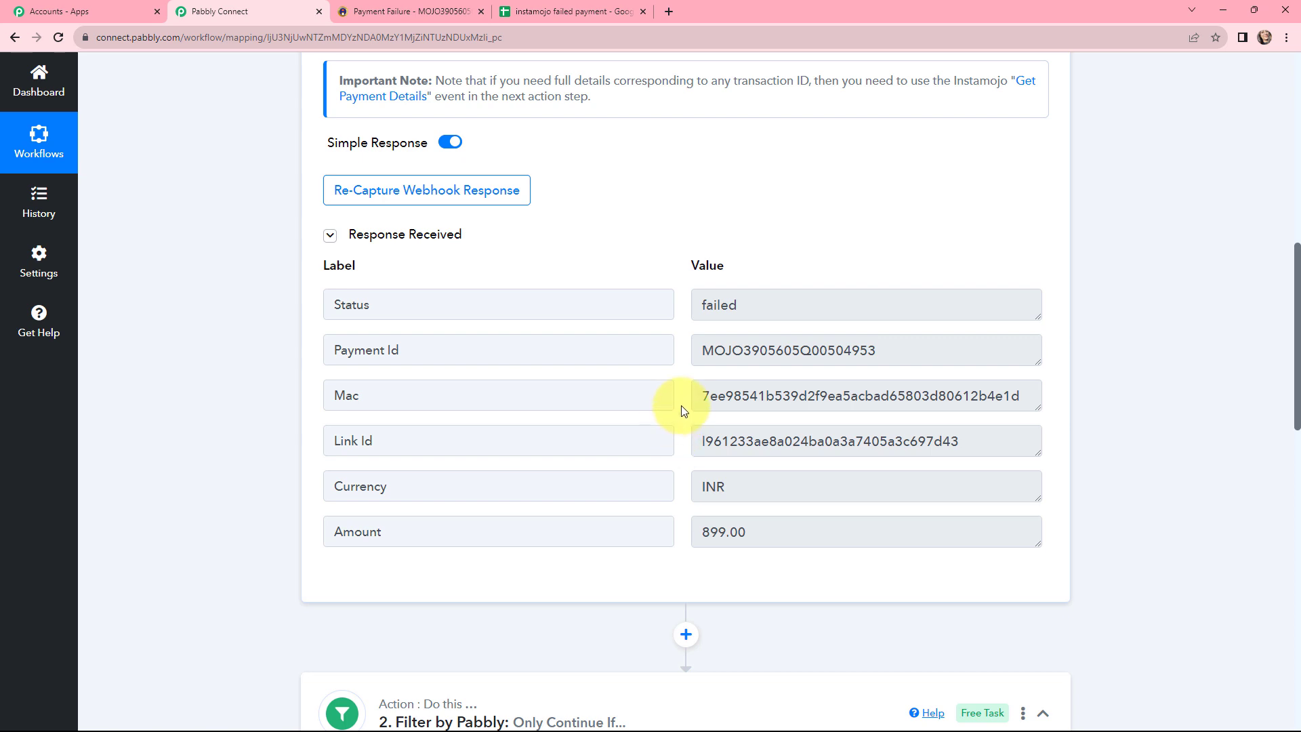
scroll(682, 375, "up", 1)
left_click_drag(436, 149, 600, 171)
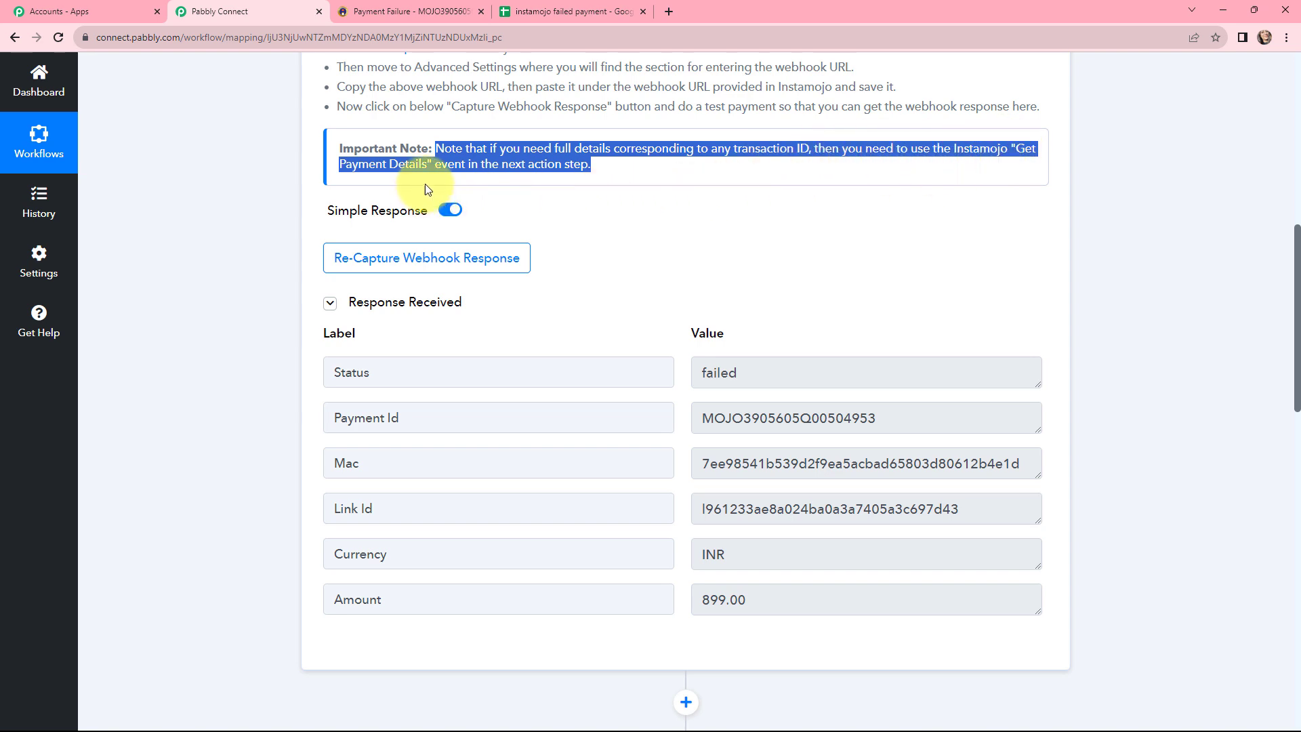
left_click(584, 178)
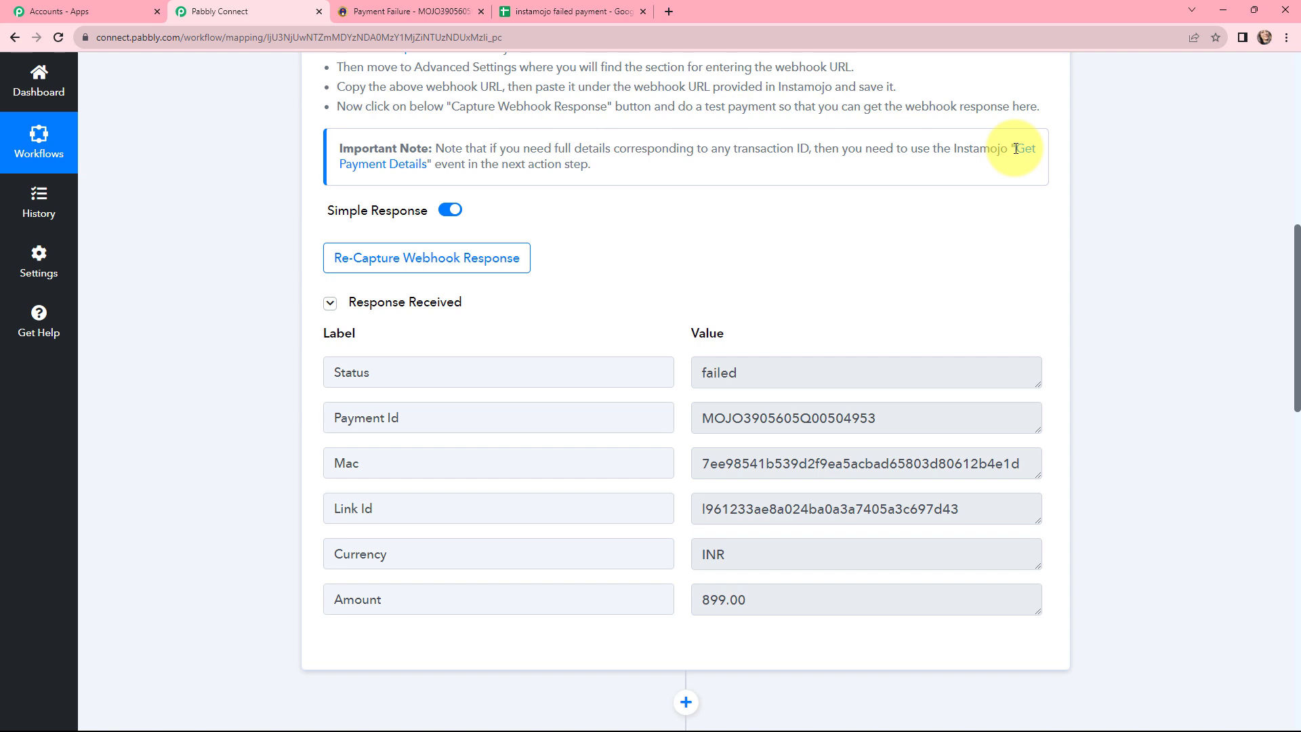
- Set up Instamojo as the action after the filter with the Get Payment Details event, and open its account connection settings
scroll(680, 273, "down", 15)
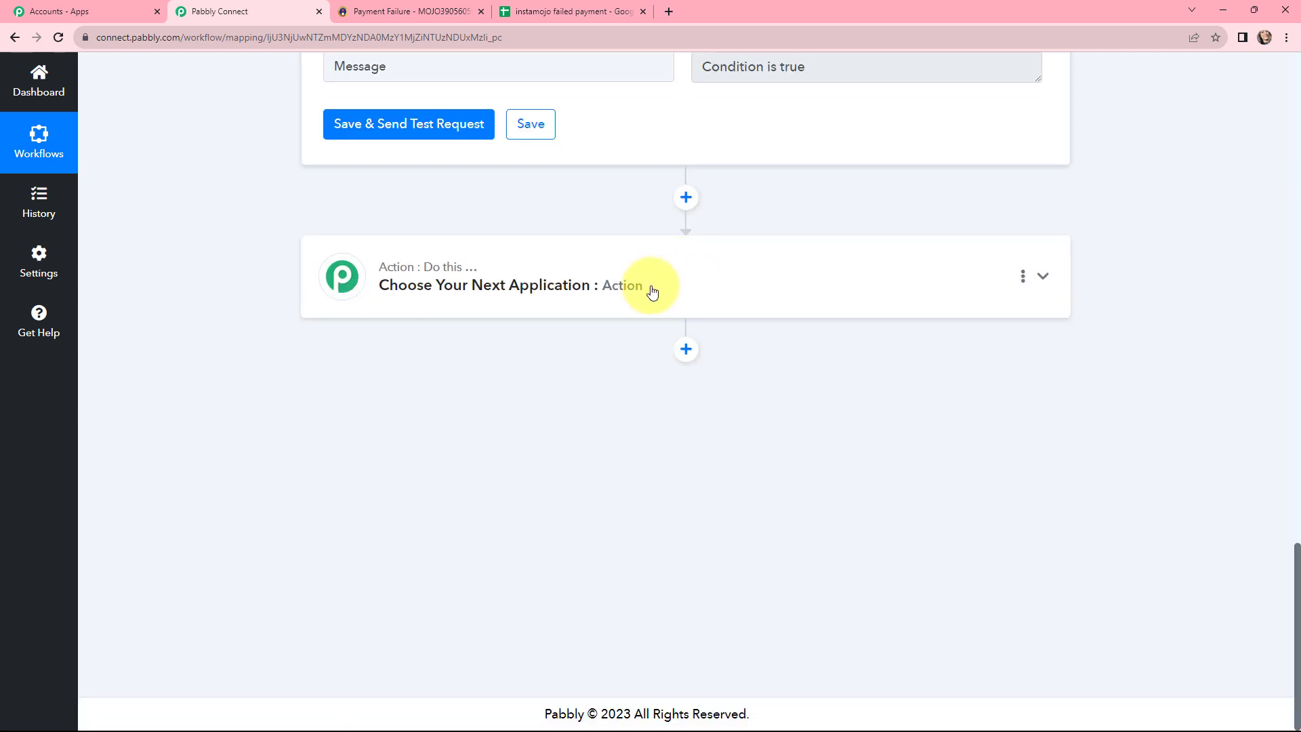
left_click(597, 290)
scroll(596, 288, "down", 1)
left_click(581, 301)
type("instamoj")
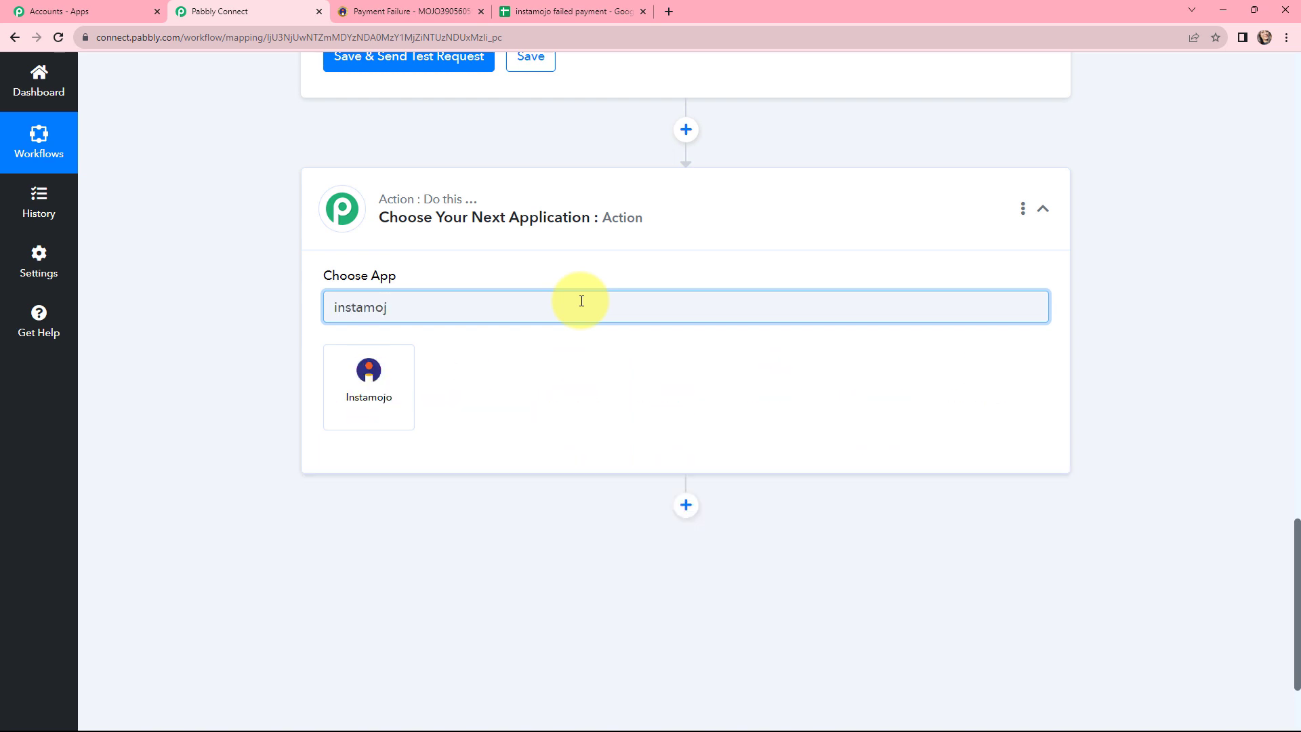
left_click(364, 384)
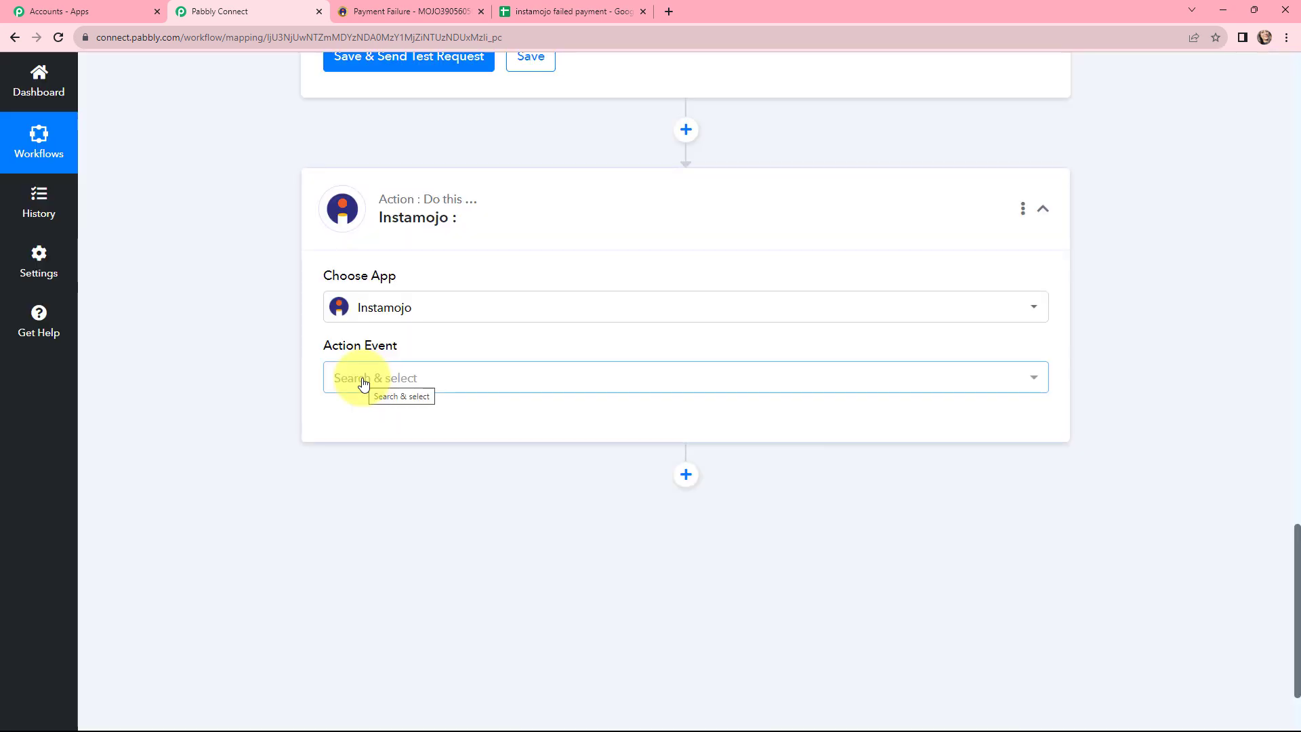
left_click(363, 383)
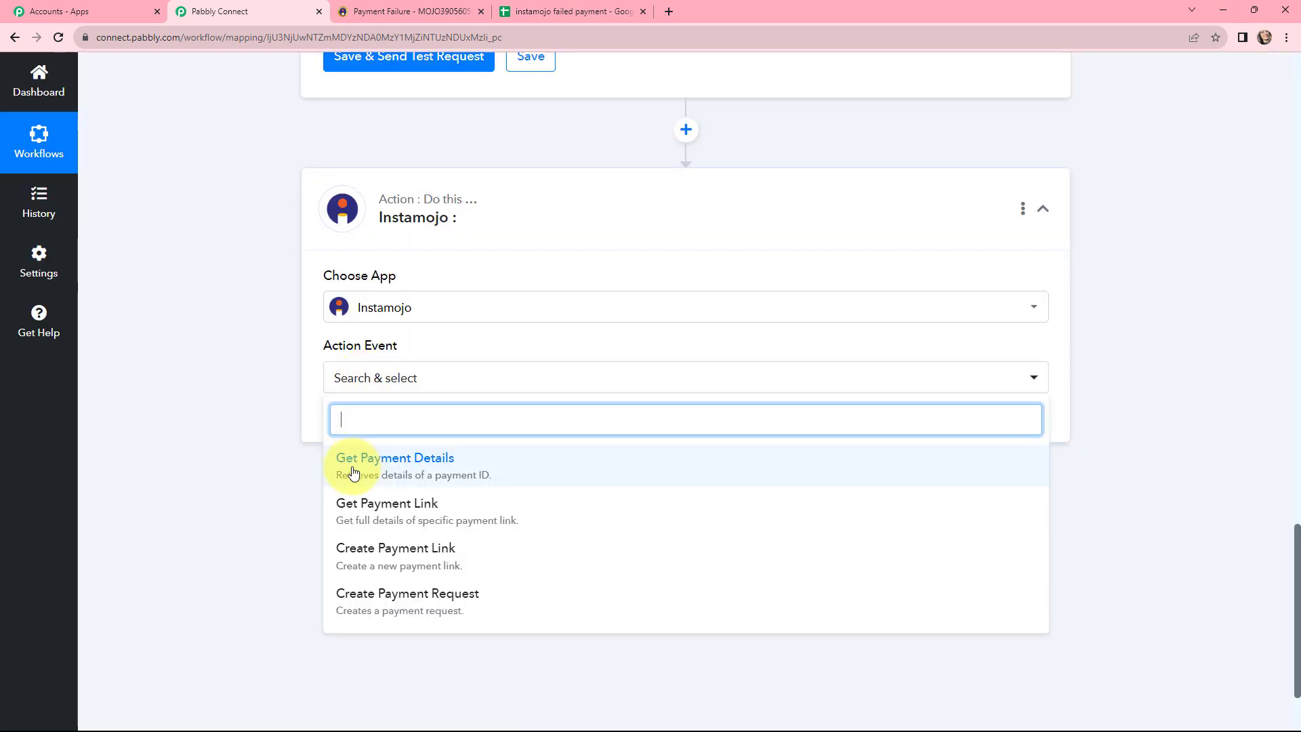
left_click(473, 460)
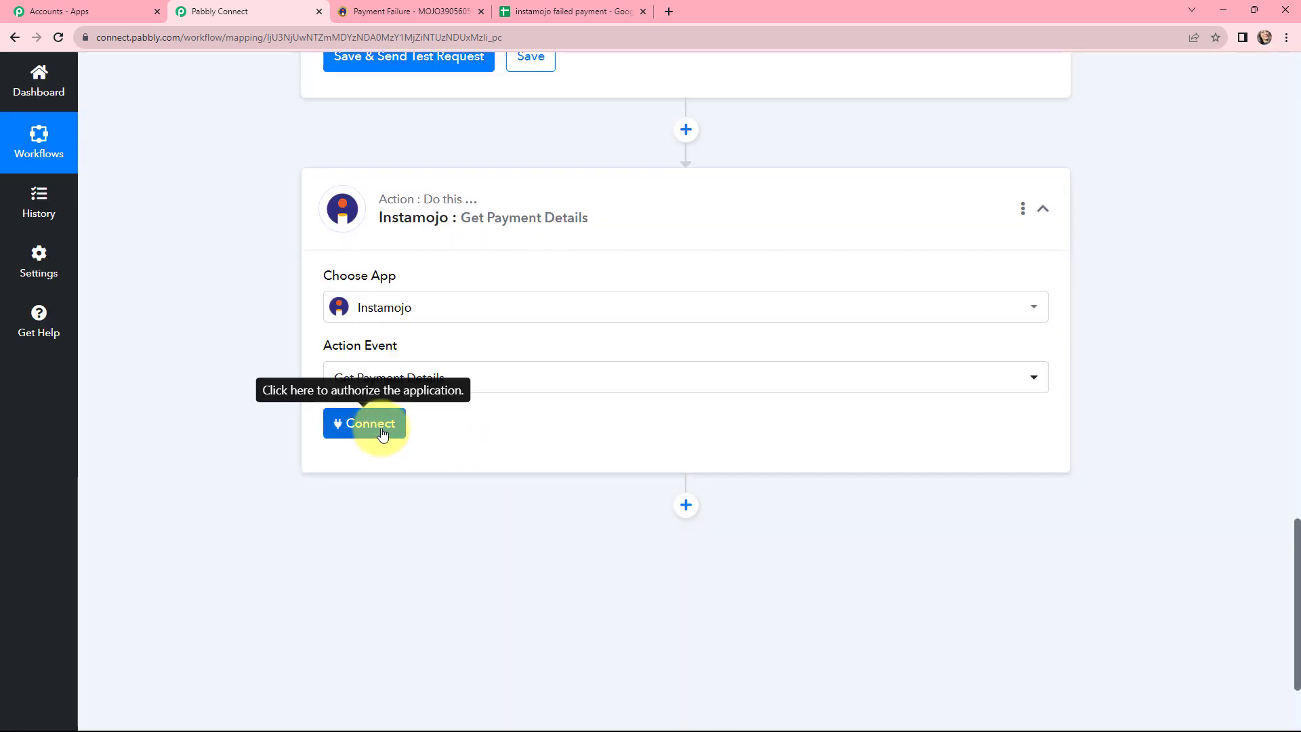
left_click(383, 434)
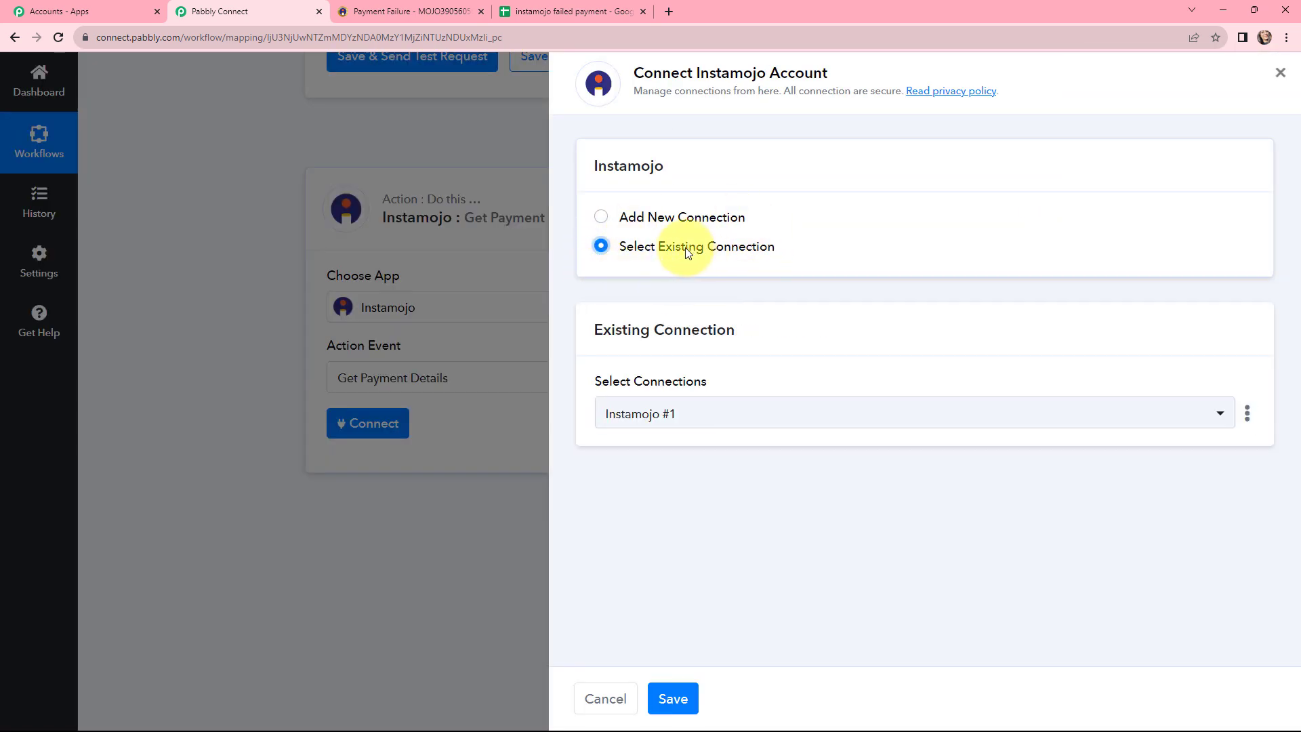
- Examine the credentials a new Instamojo connection requires and find the API & Plugins section on the Instamojo dashboard
left_click(601, 220)
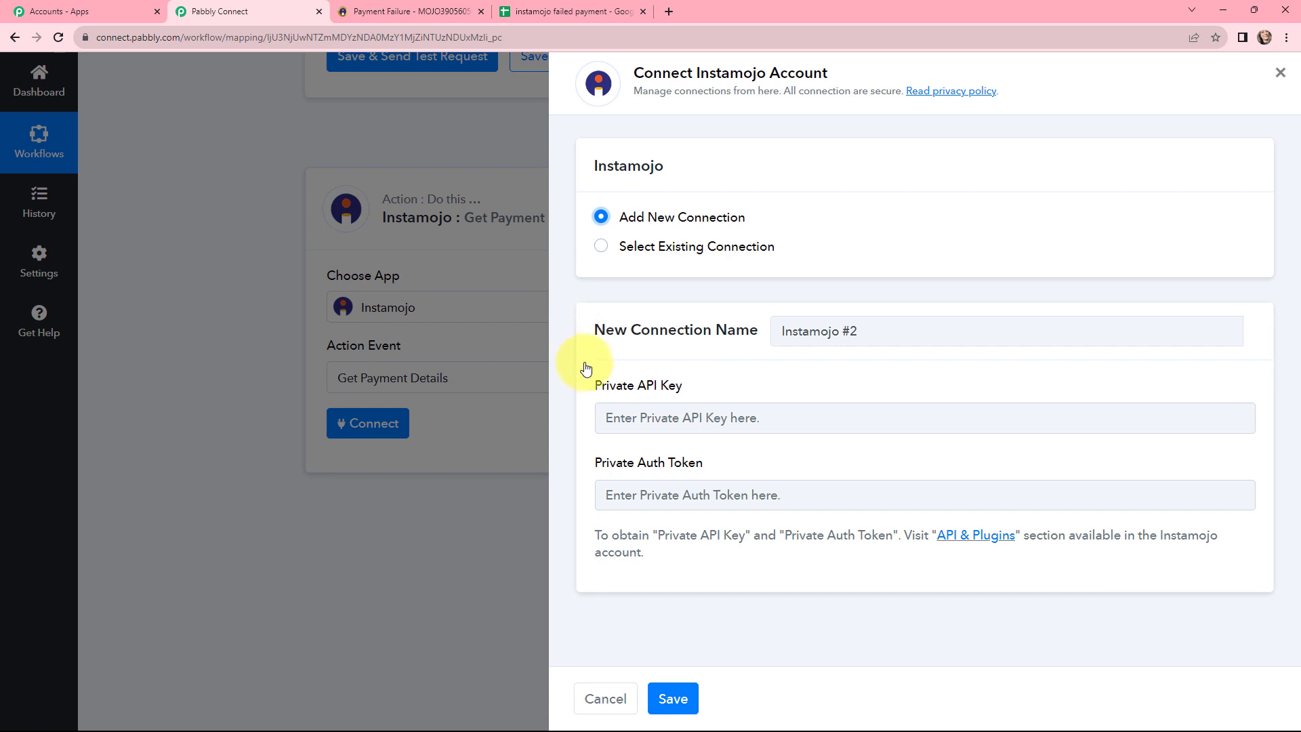
left_click_drag(666, 385, 685, 381)
left_click(686, 385)
left_click_drag(594, 461, 693, 464)
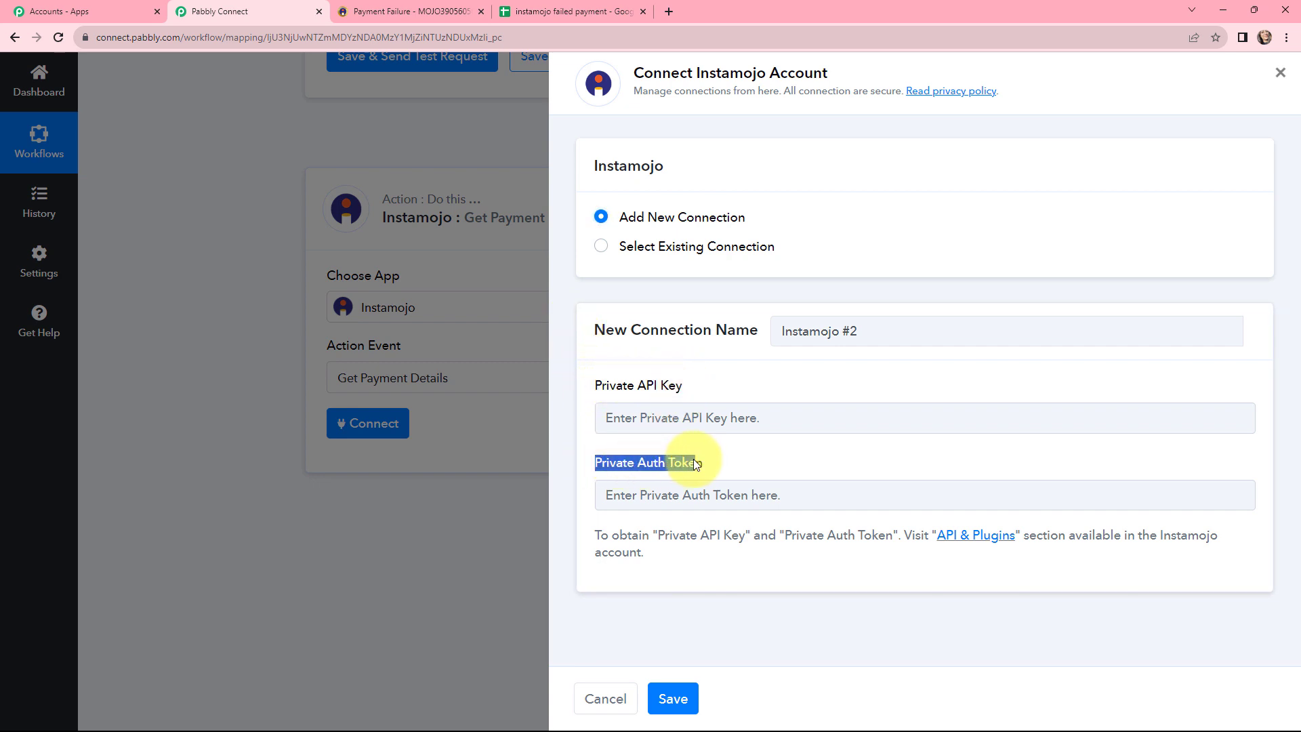
left_click(702, 461)
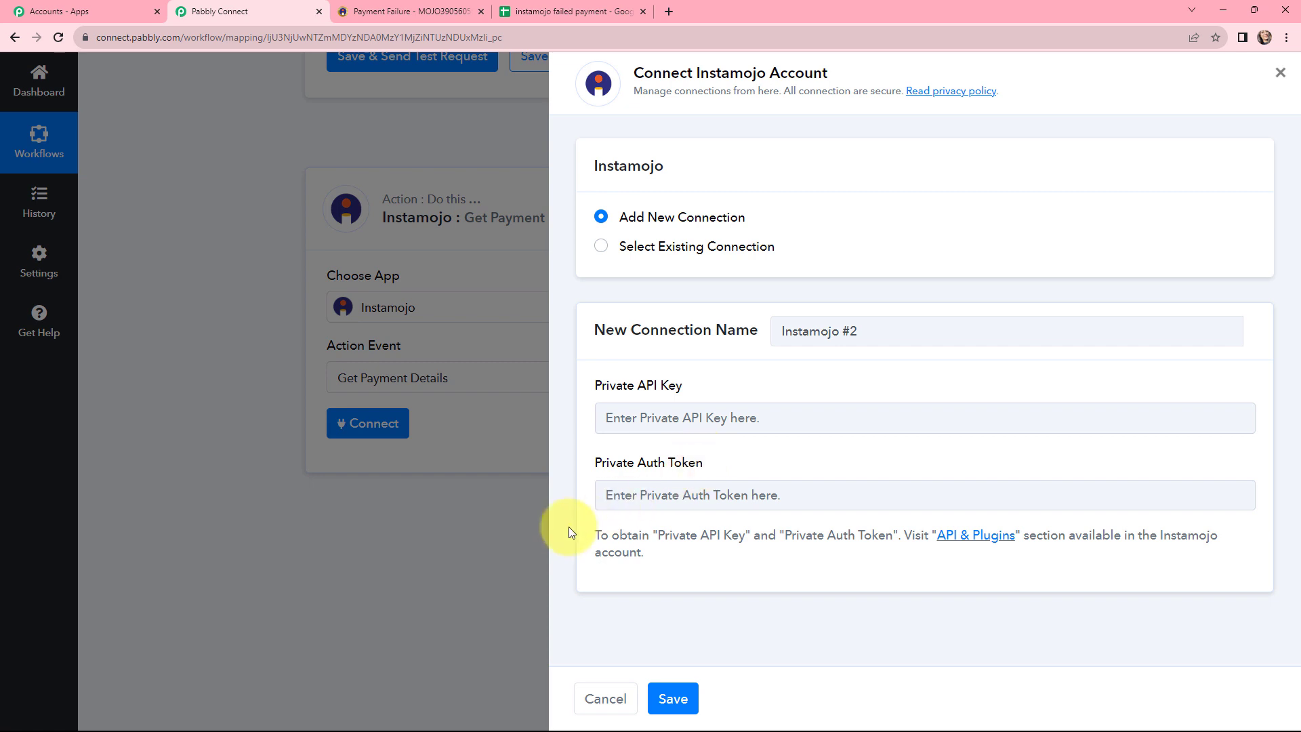
left_click_drag(590, 532, 651, 569)
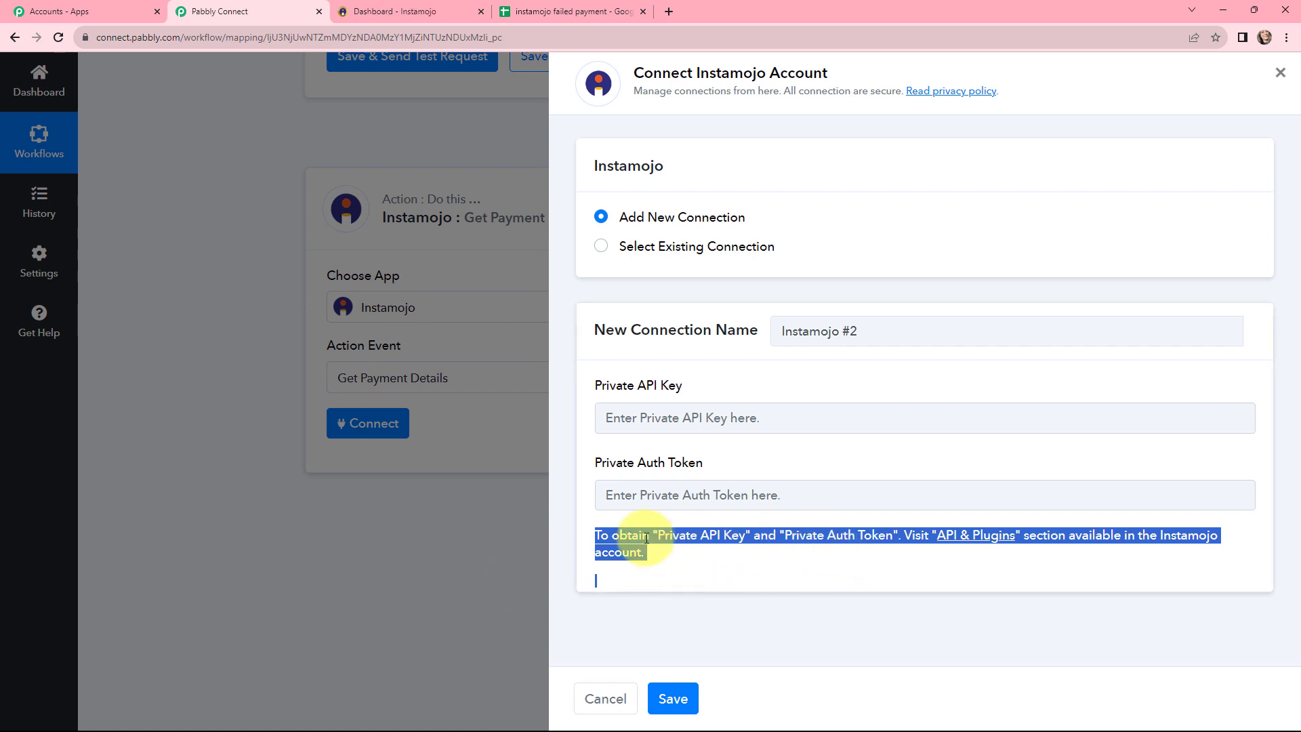
left_click(415, 7)
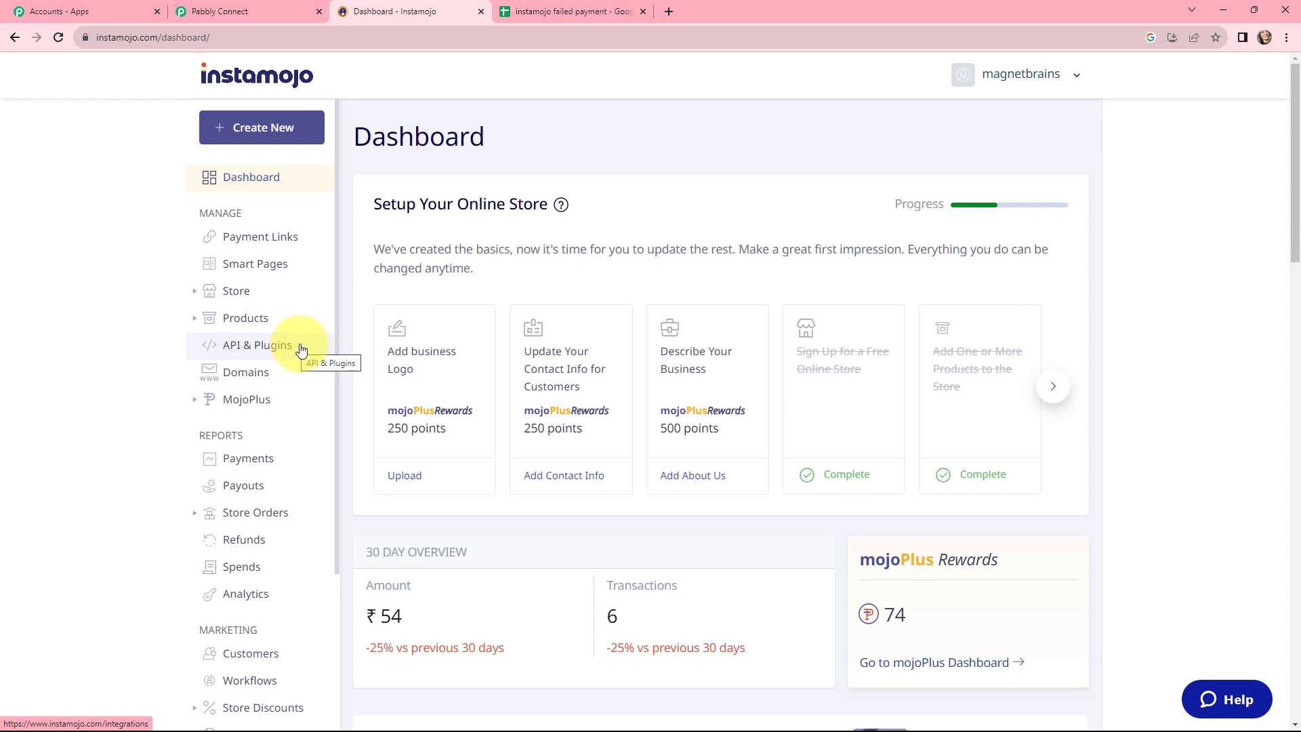
left_click(238, 11)
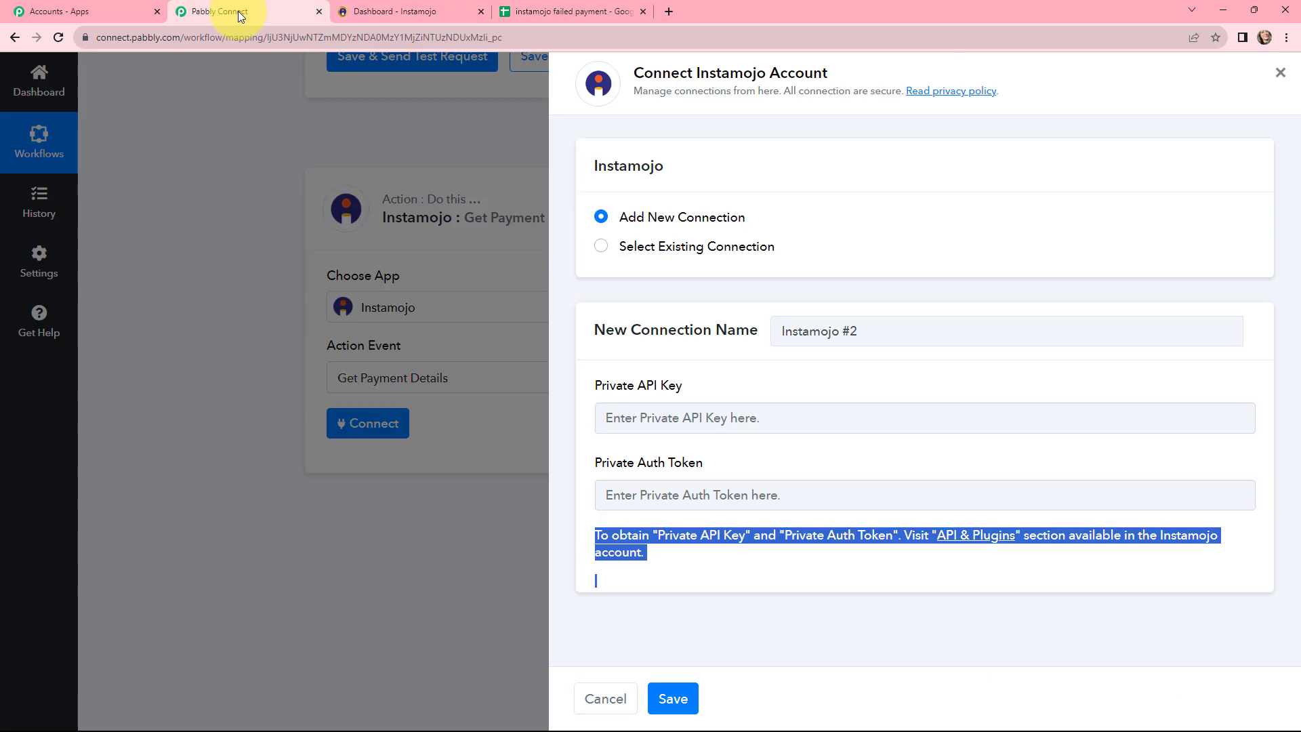
- Connect the Get Payment Details action through an existing Instamojo connection and save it
left_click(601, 248)
left_click(673, 698)
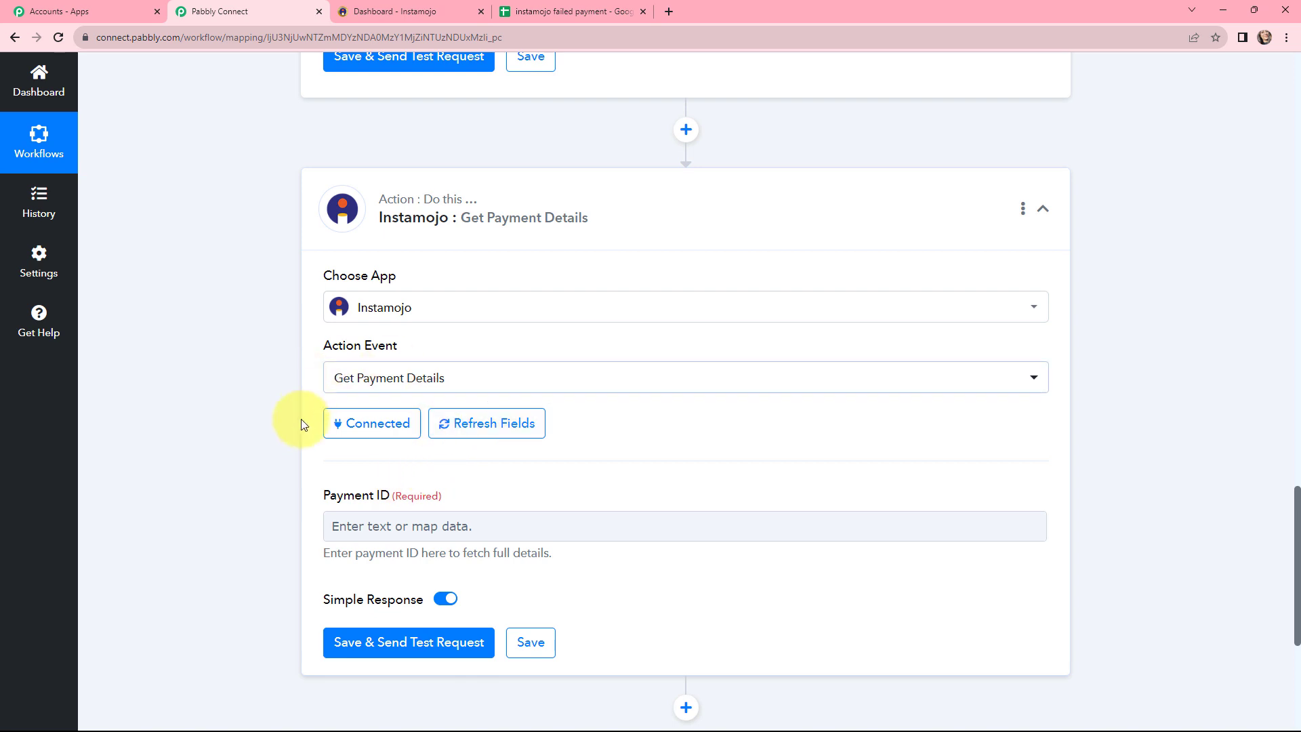
- Map the Payment Id from the Instamojo New Sale step into the Payment ID field, then save and send a test request
scroll(302, 421, "down", 1)
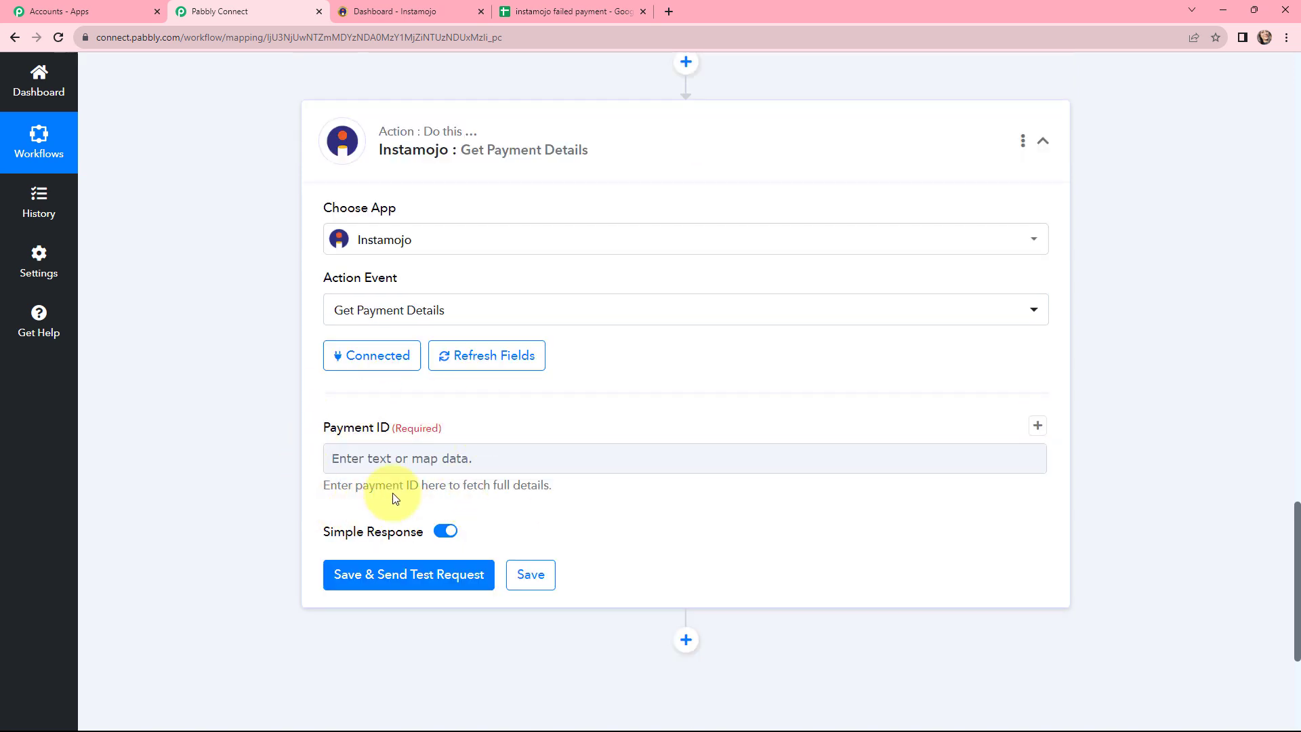
left_click(443, 462)
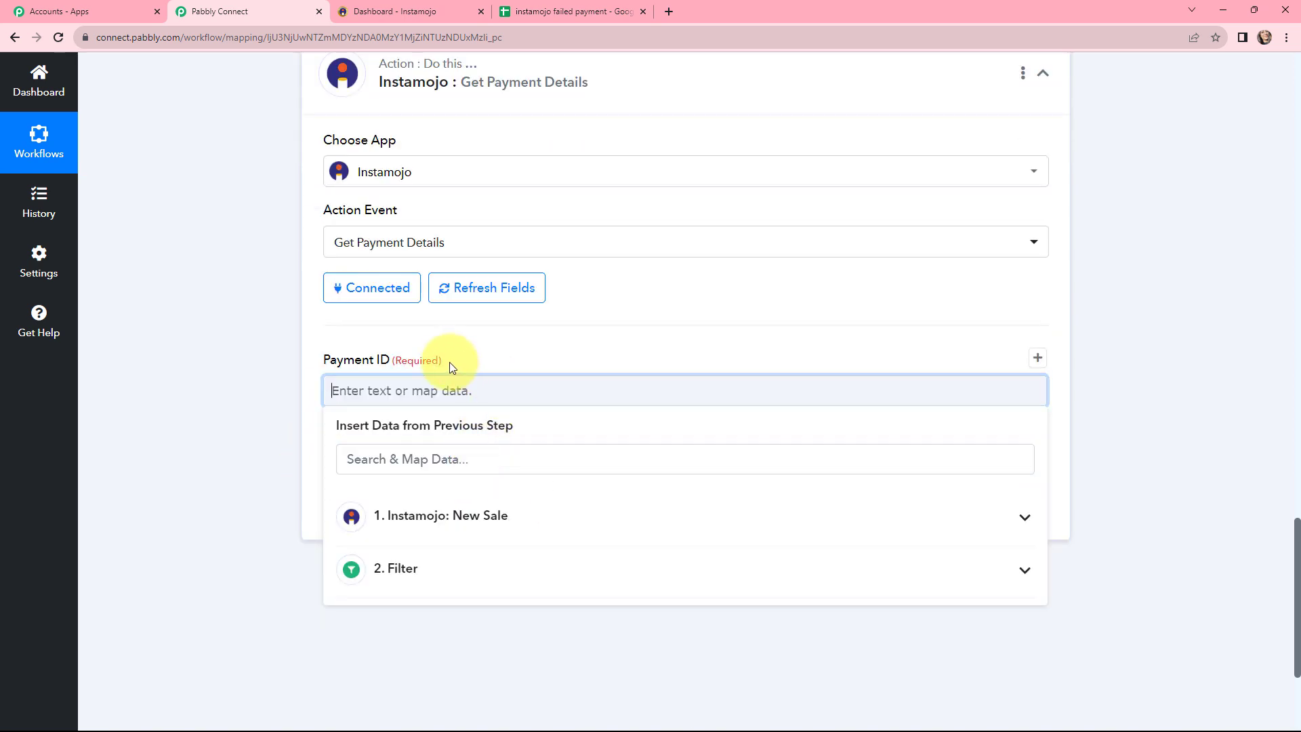
left_click(462, 518)
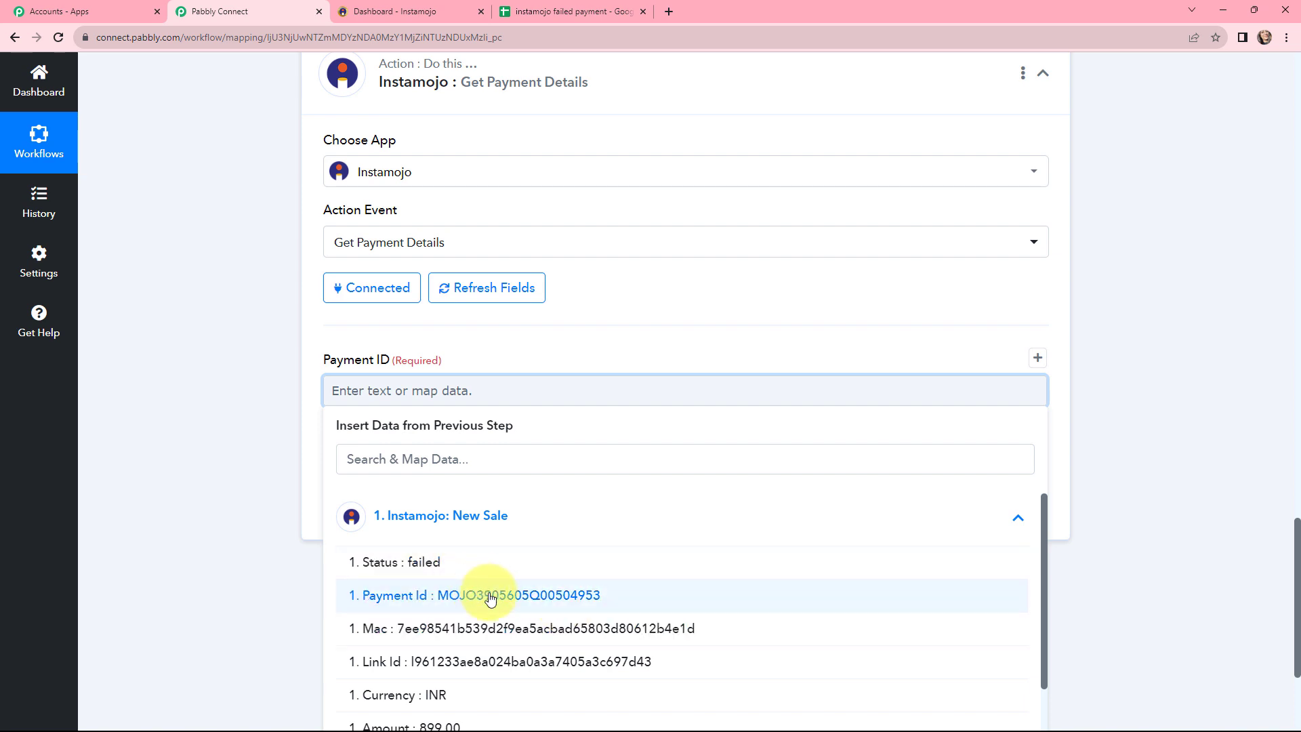
left_click(642, 594)
left_click(624, 339)
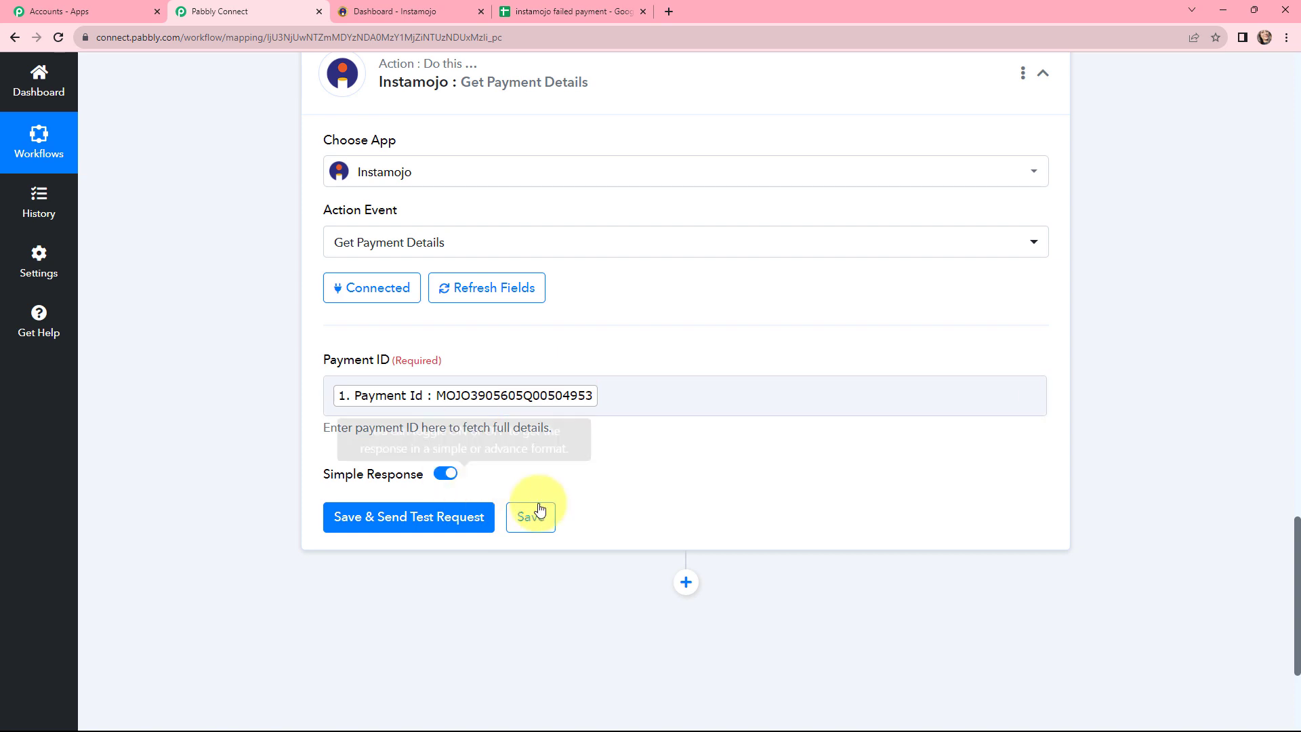
left_click(426, 516)
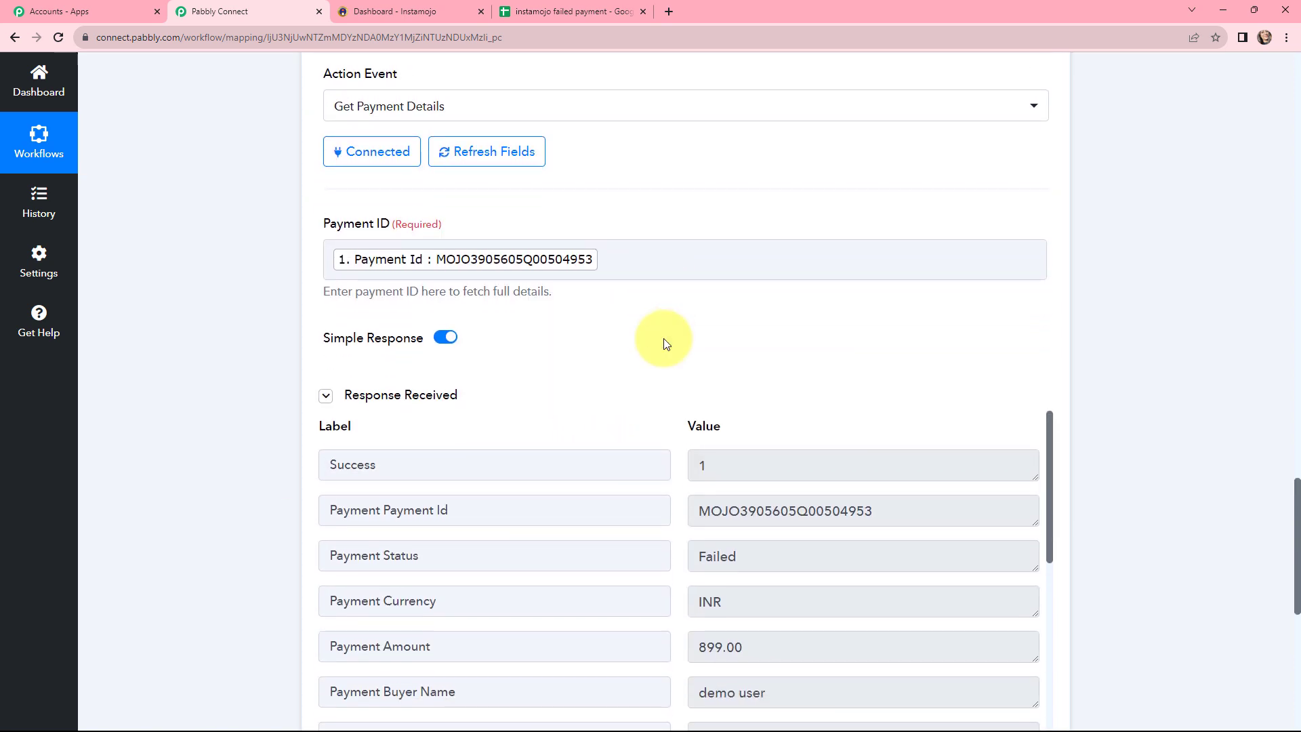
- Review the received payment details response, checking the payment status and the buyer's name, phone and email
scroll(664, 343, "down", 2)
left_click_drag(693, 371, 687, 428)
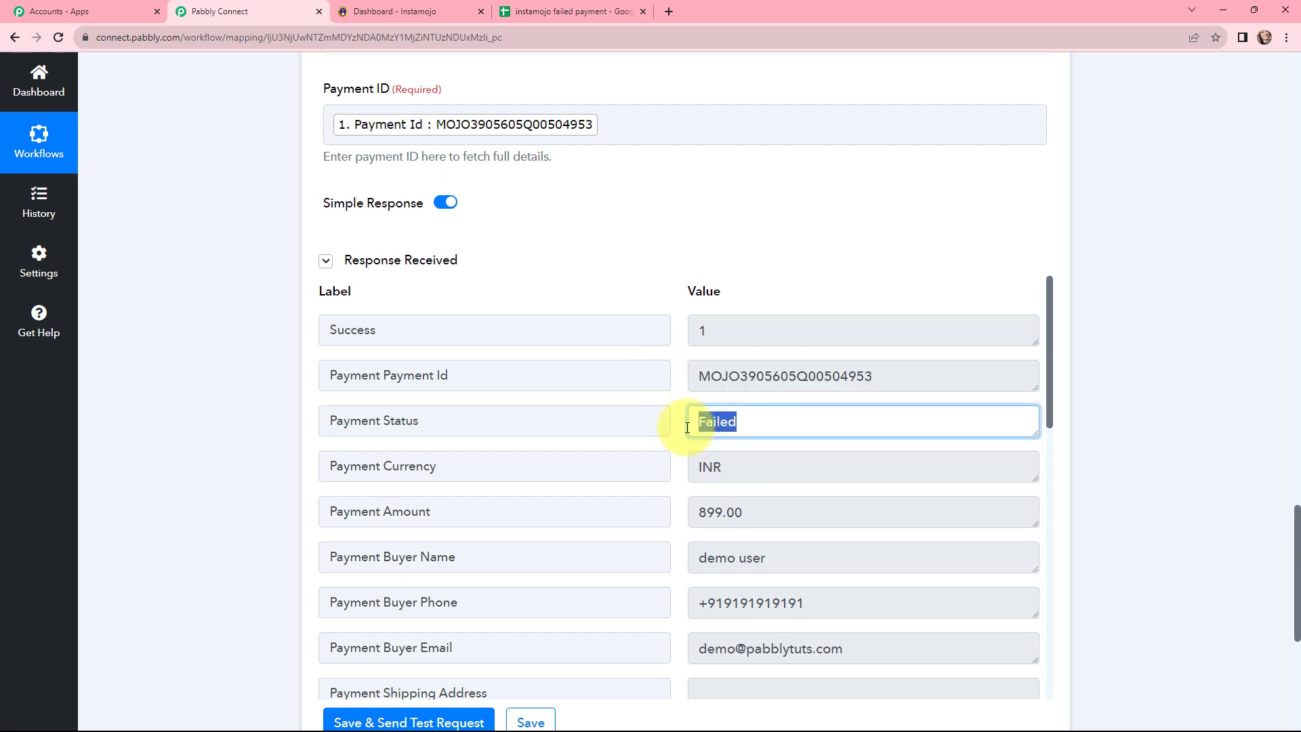
left_click(674, 428)
scroll(676, 429, "down", 2)
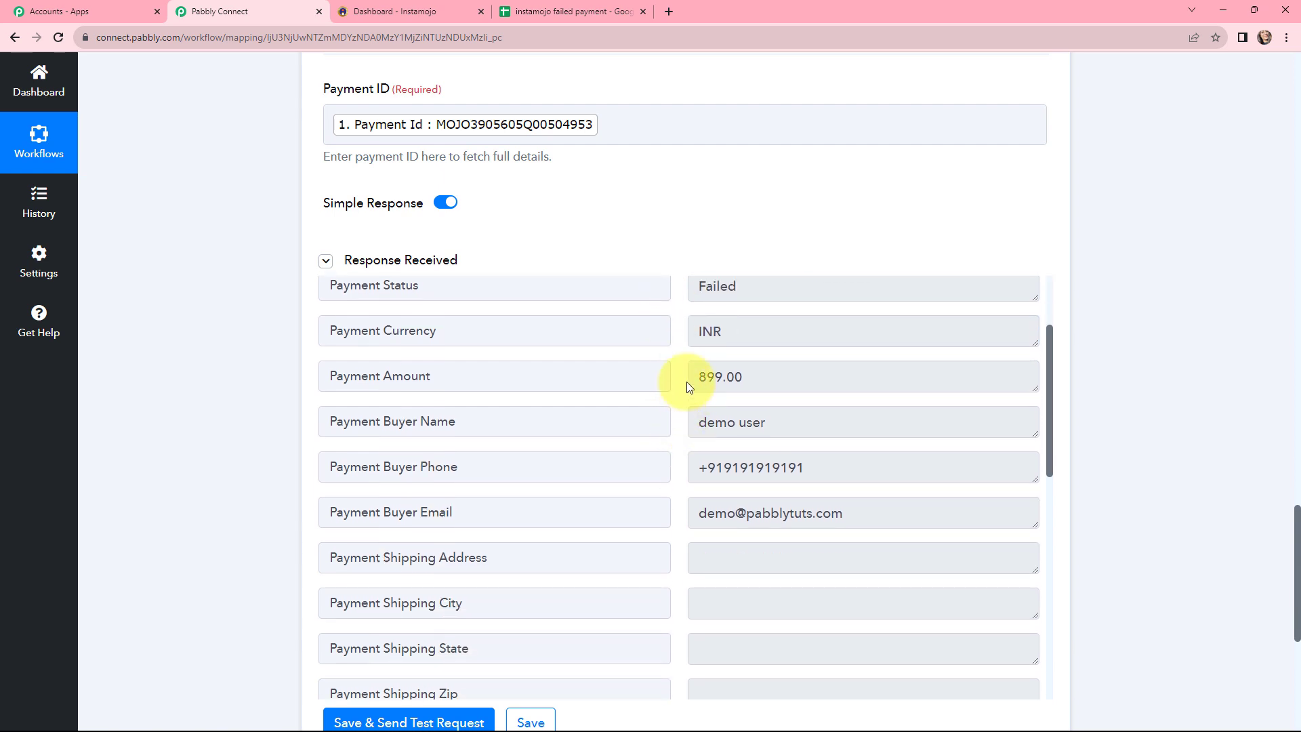
left_click_drag(697, 422, 705, 465)
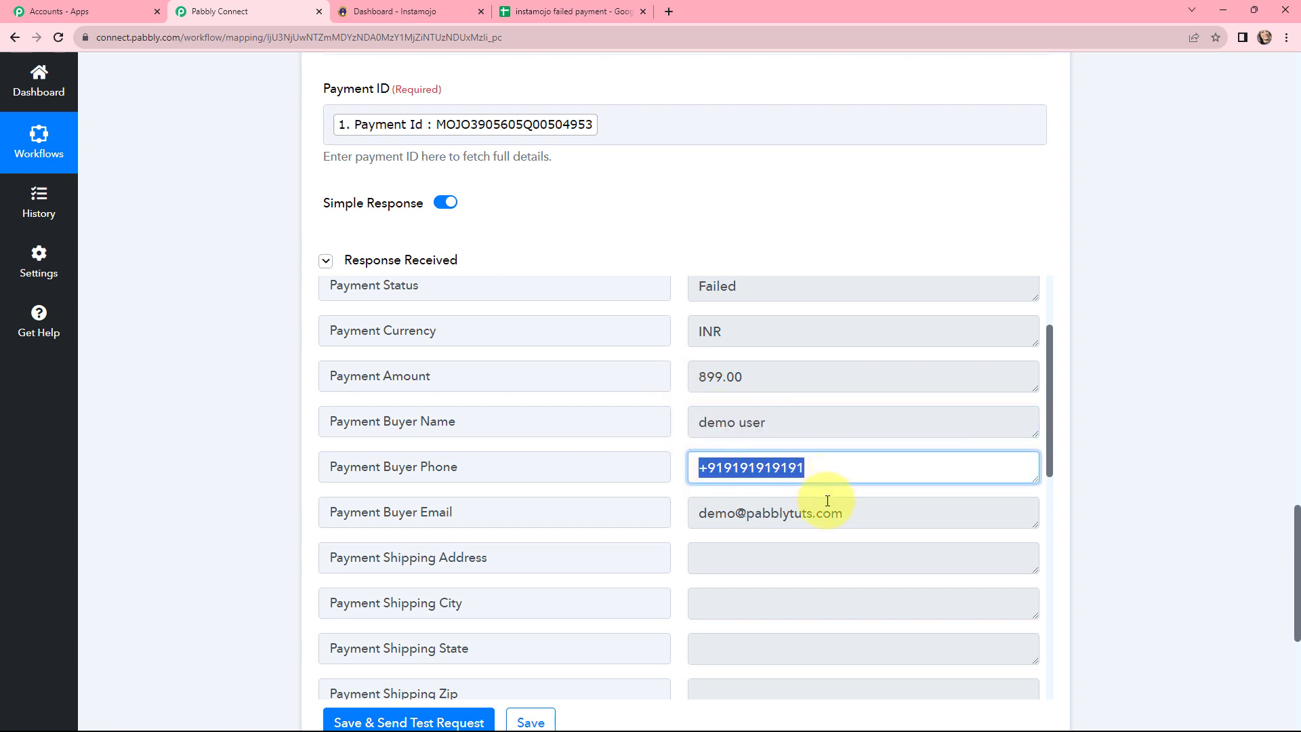
left_click(860, 511)
left_click_drag(860, 511, 700, 520)
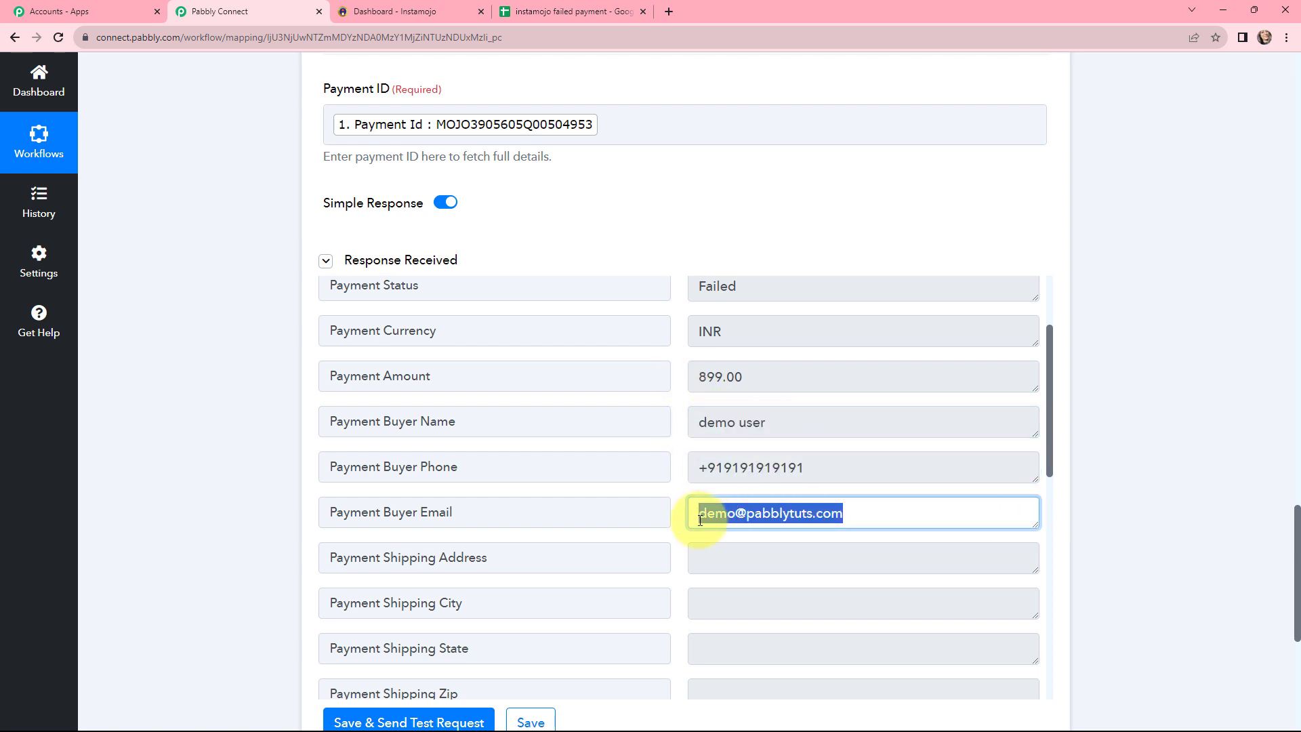
left_click(680, 483)
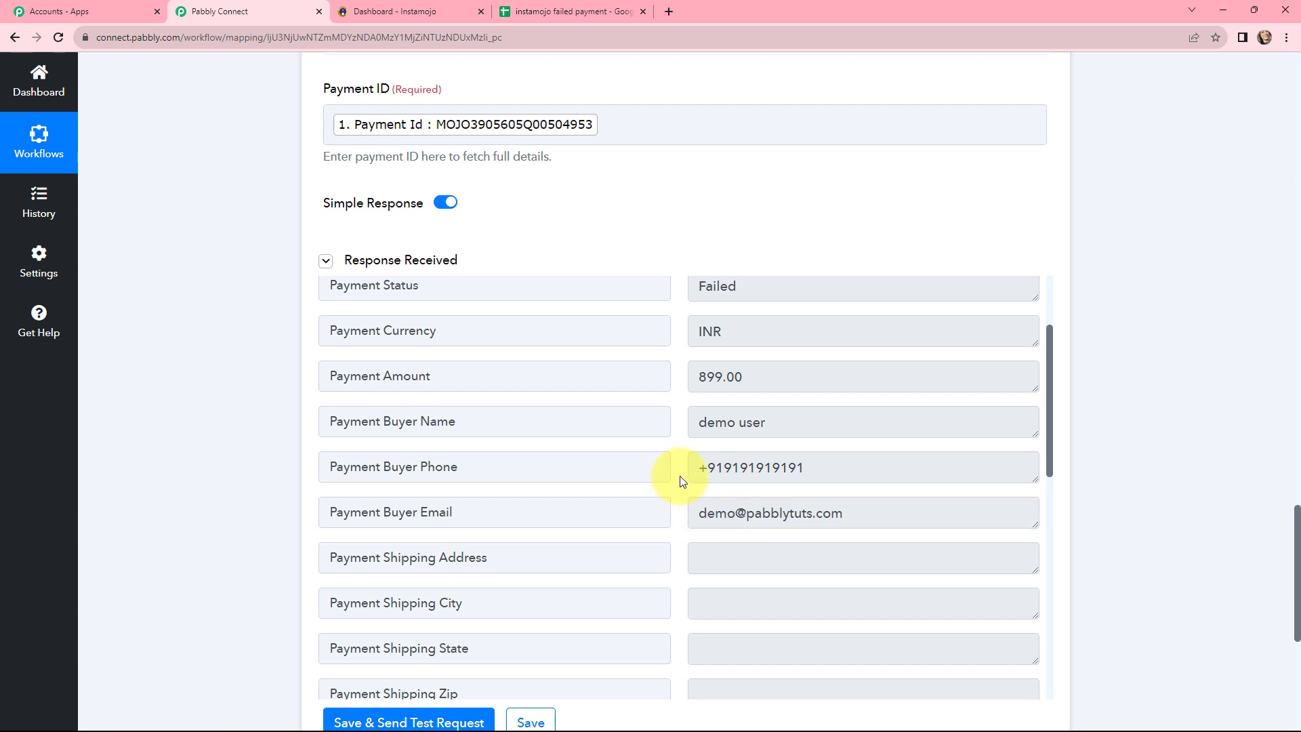
scroll(683, 481, "up", 1)
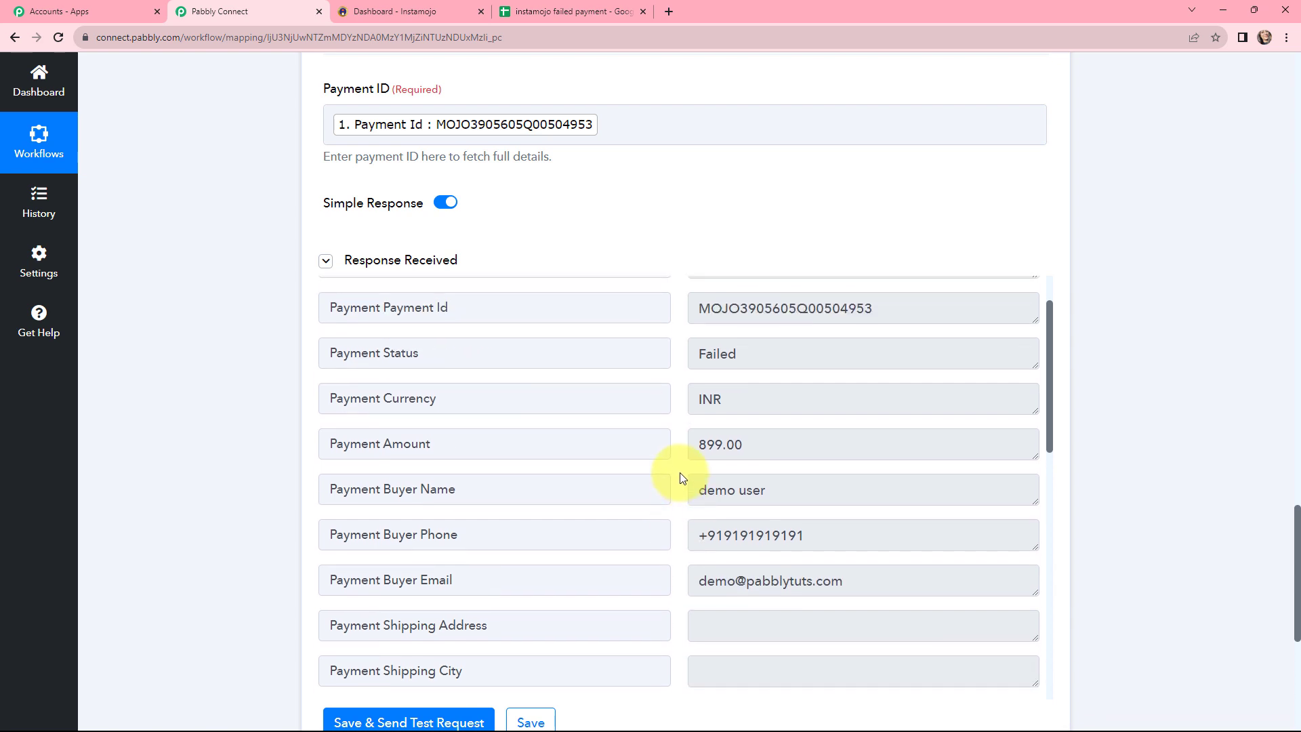
scroll(682, 467, "up", 1)
- Set up Google Sheets as the next action with the Add New Row event and check the Failed Instamojo Payments spreadsheet's columns
scroll(686, 366, "down", 6)
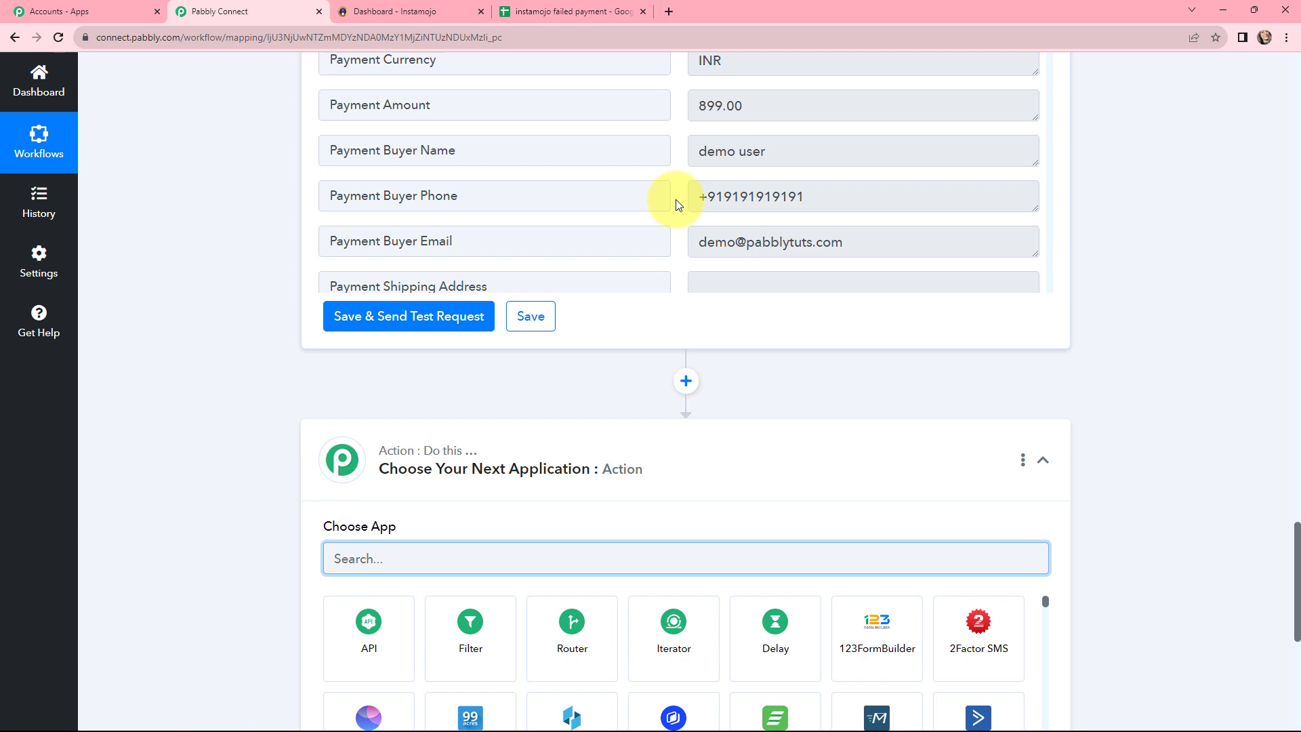
scroll(676, 203, "down", 2)
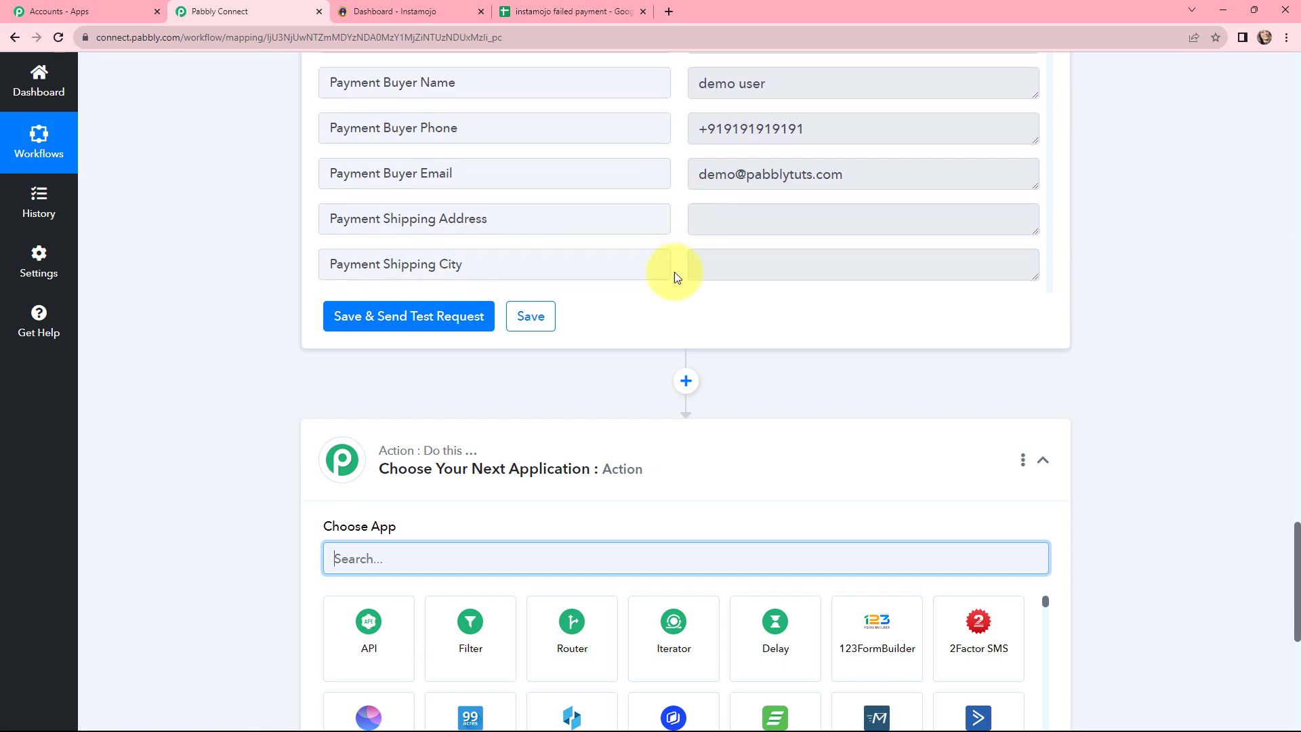
scroll(588, 404, "down", 3)
type("oogle sheets")
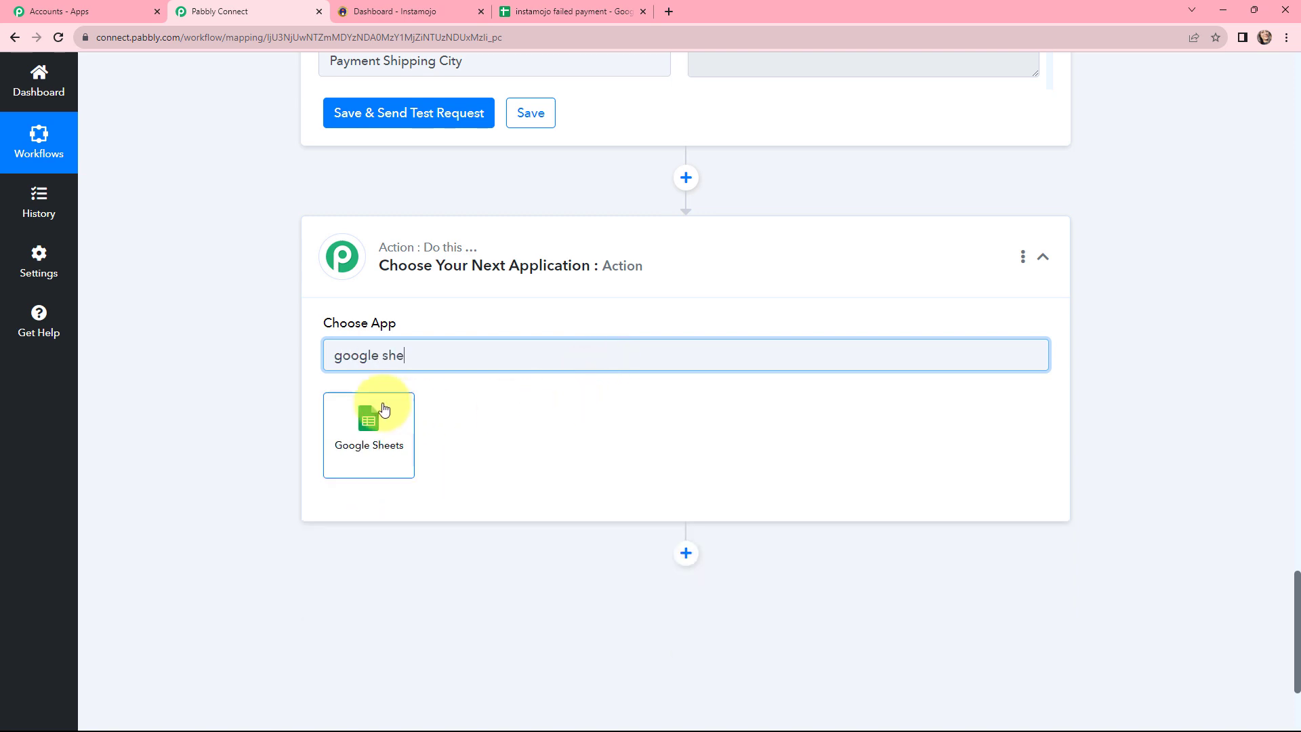
left_click(370, 420)
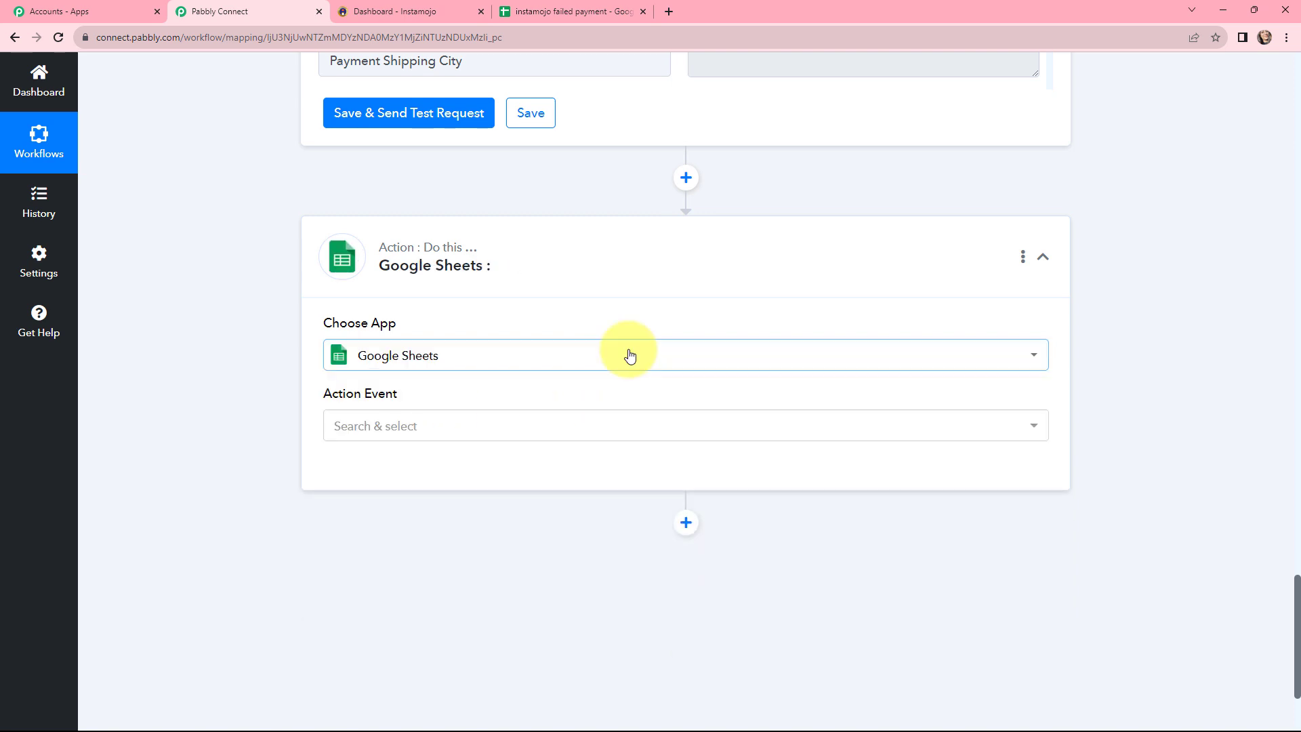
left_click(387, 429)
left_click(368, 175)
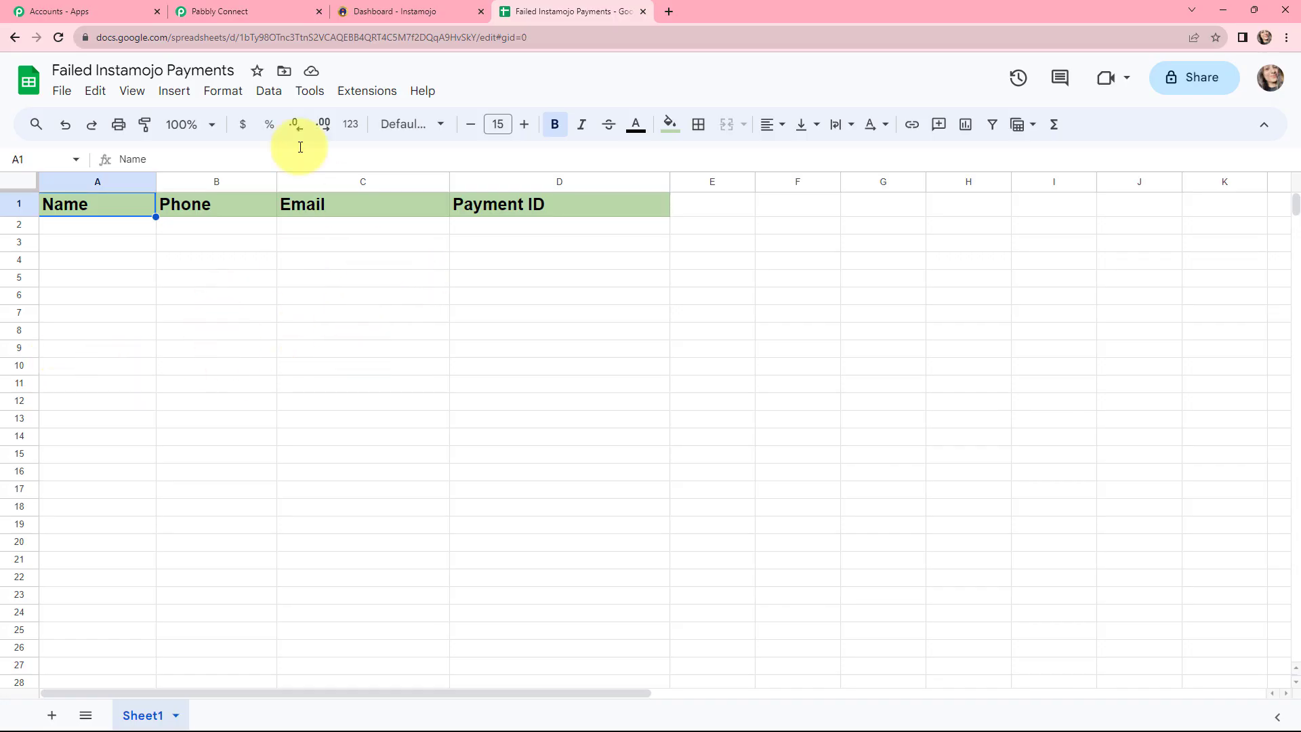
left_click(249, 6)
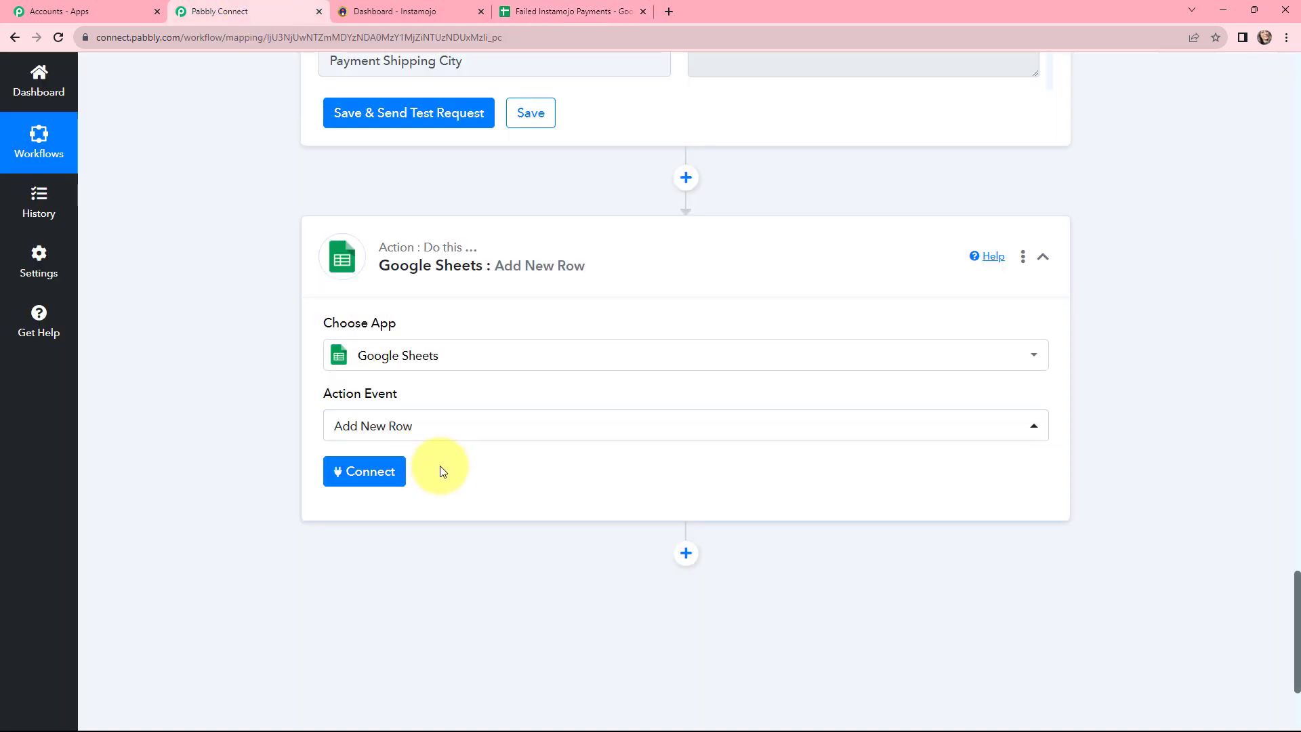
scroll(440, 471, "down", 1)
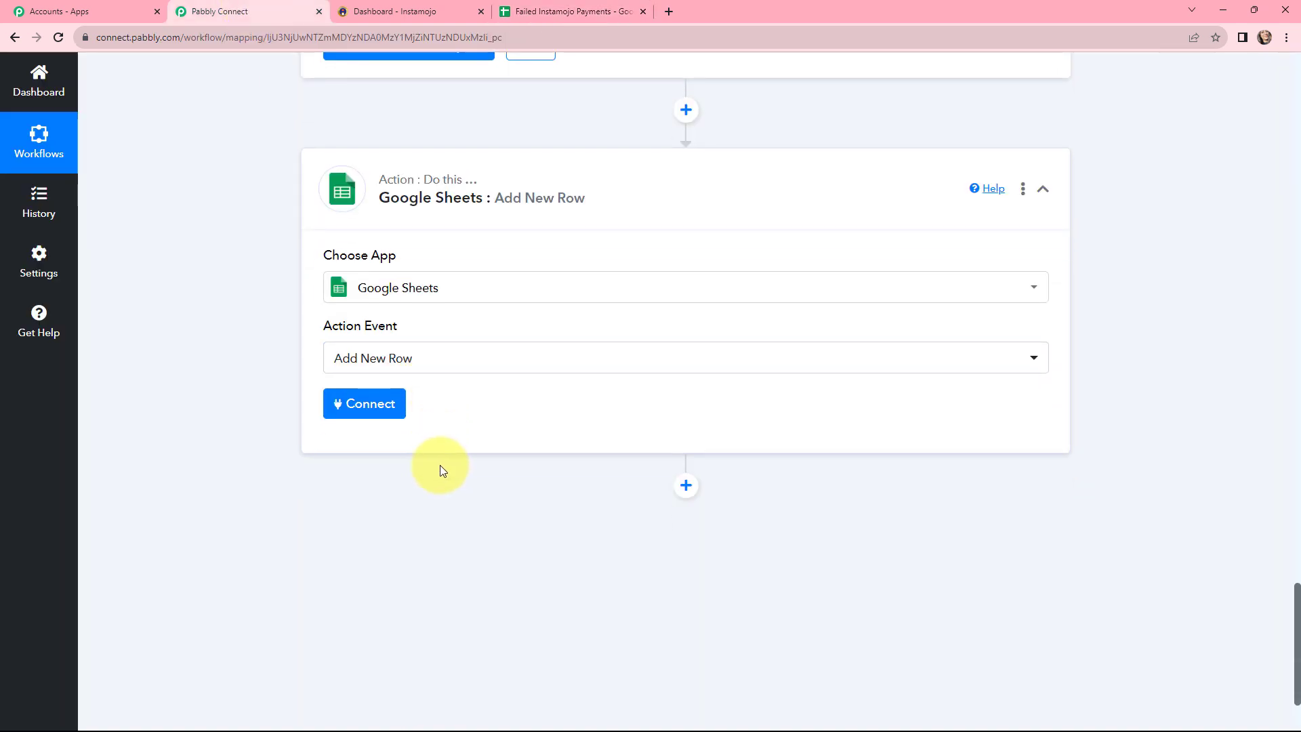
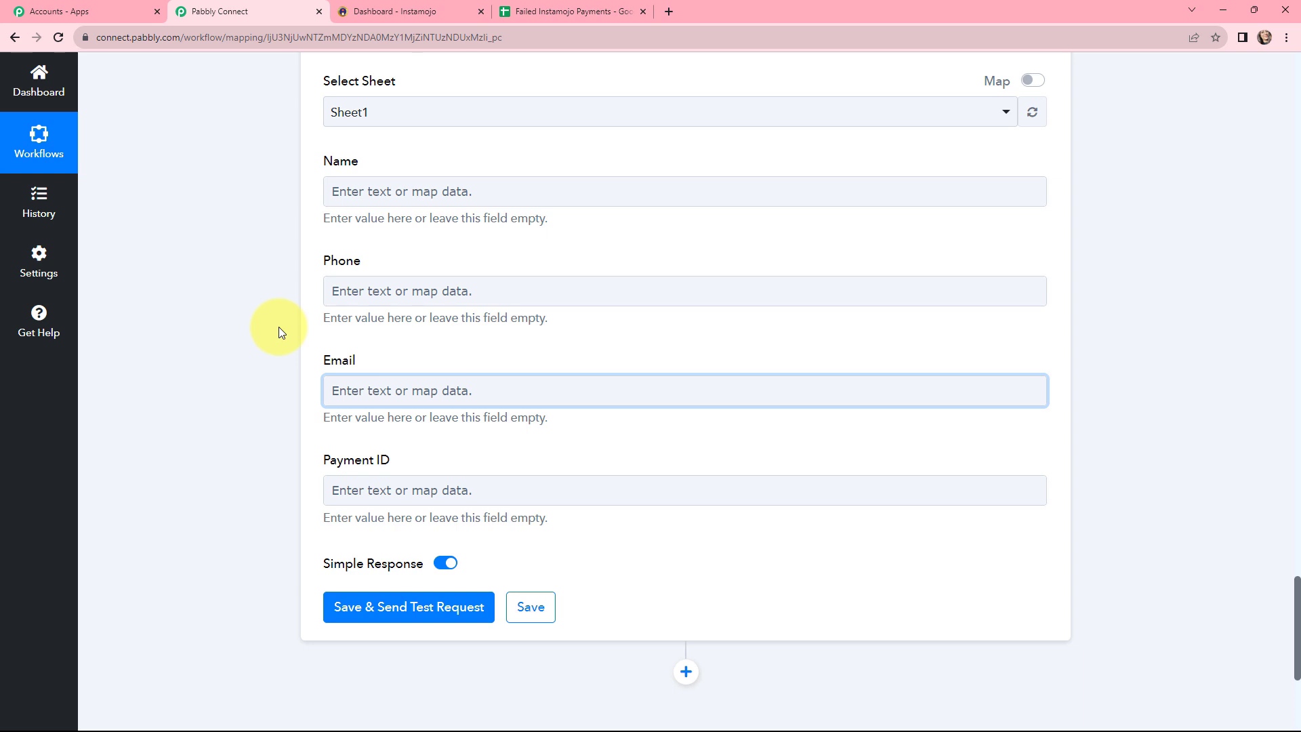
- Map Payment Buyer Name from the Instamojo Get Payment Details step into the Name column field
left_click(362, 191)
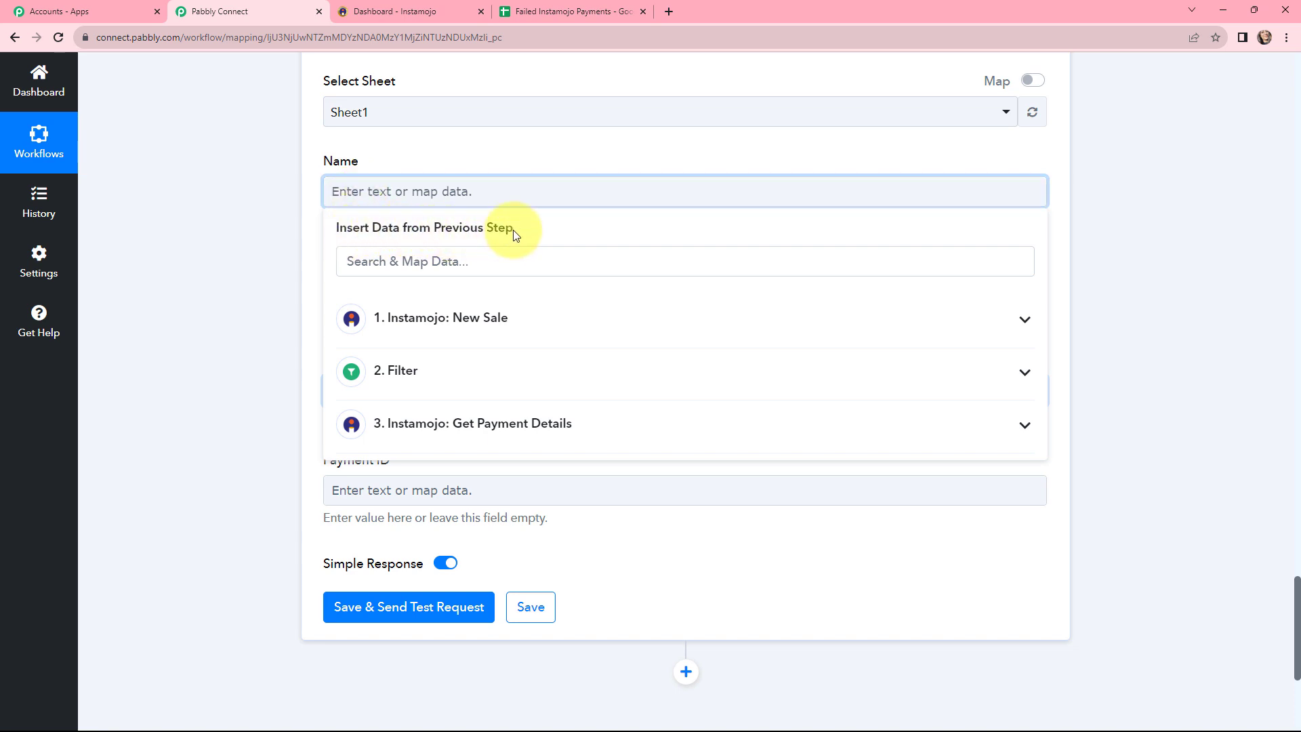
scroll(513, 233, "down", 1)
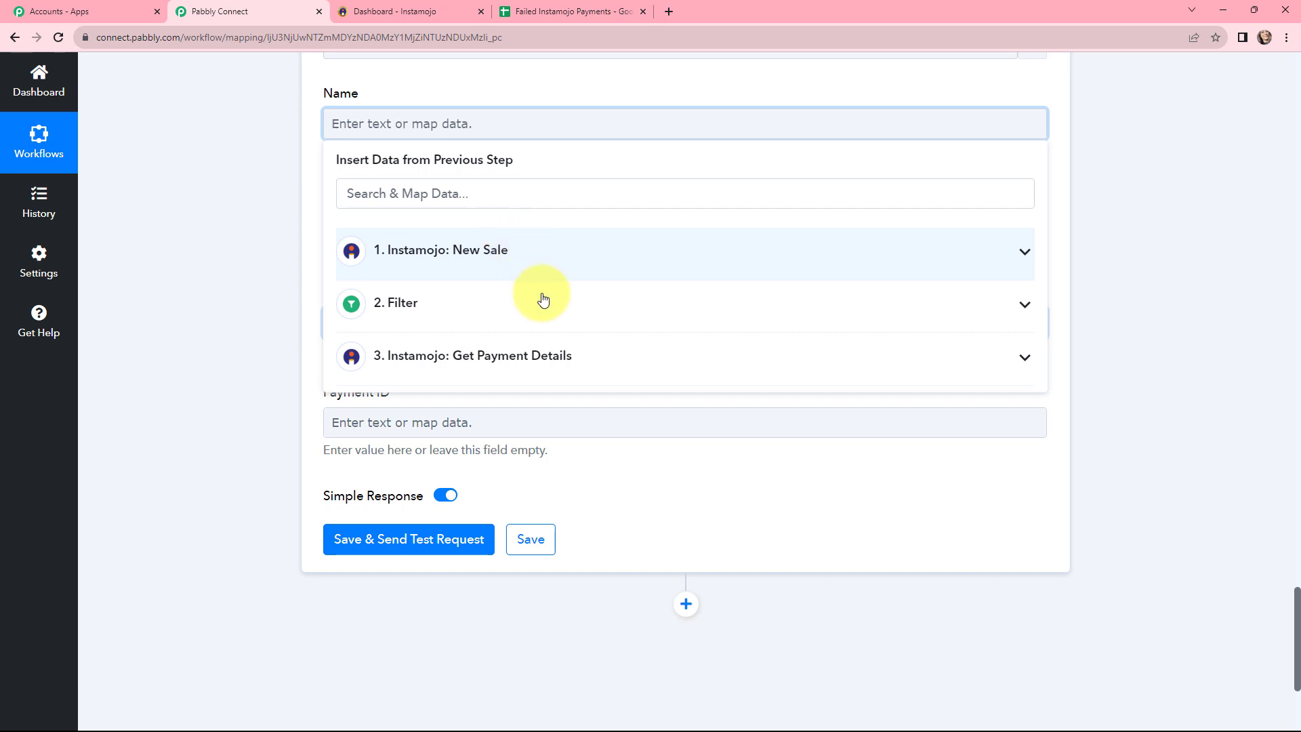
left_click(561, 363)
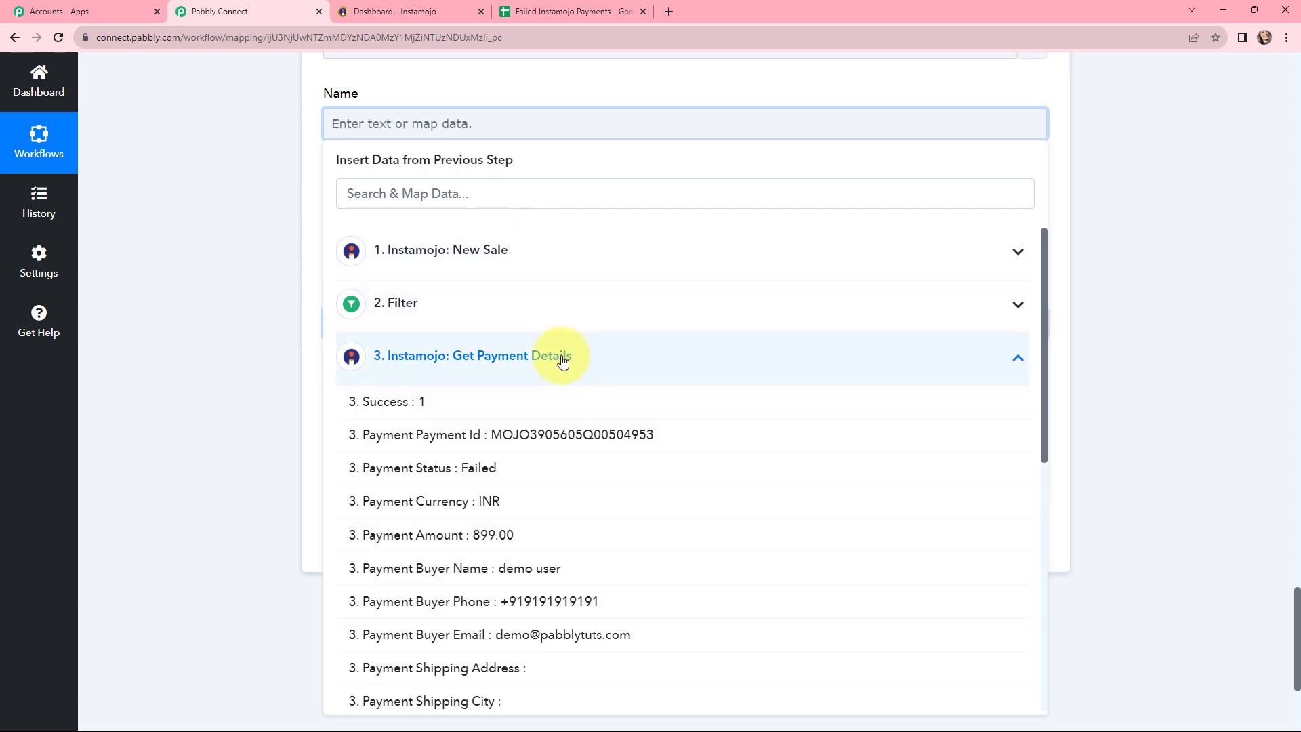
left_click(562, 569)
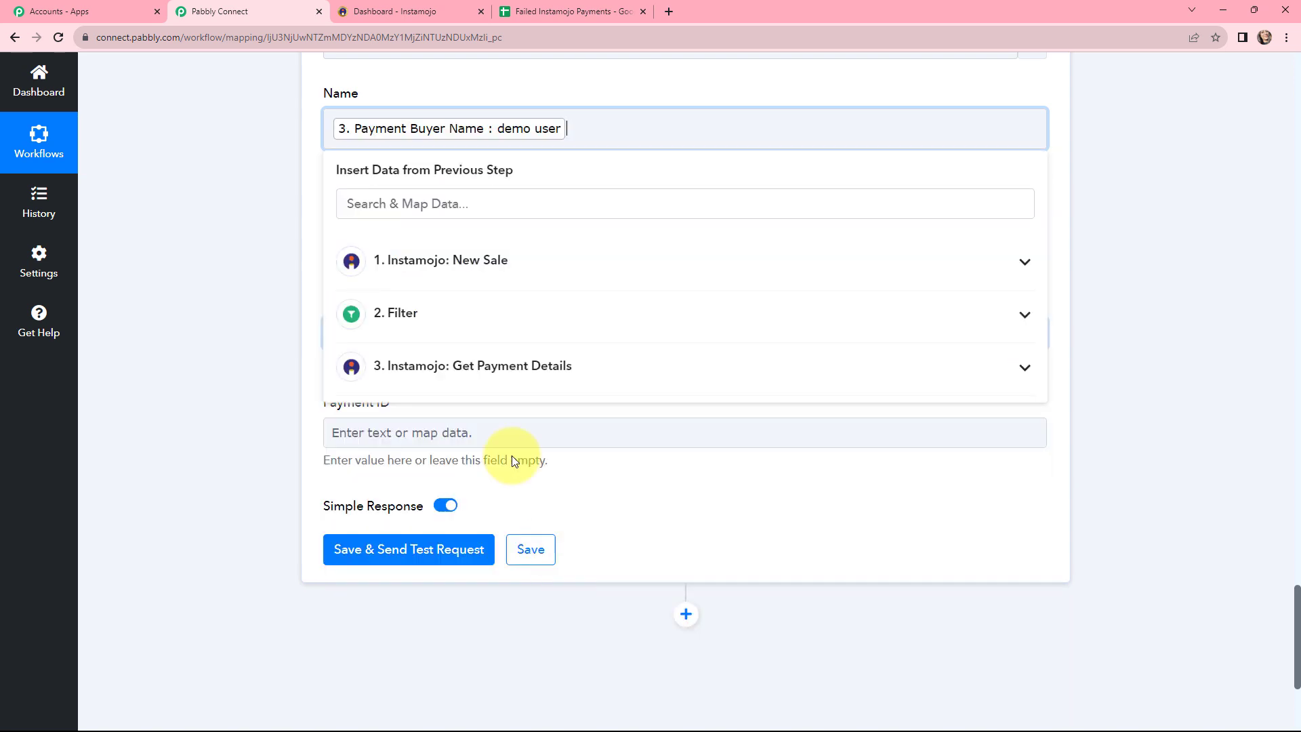
left_click(397, 82)
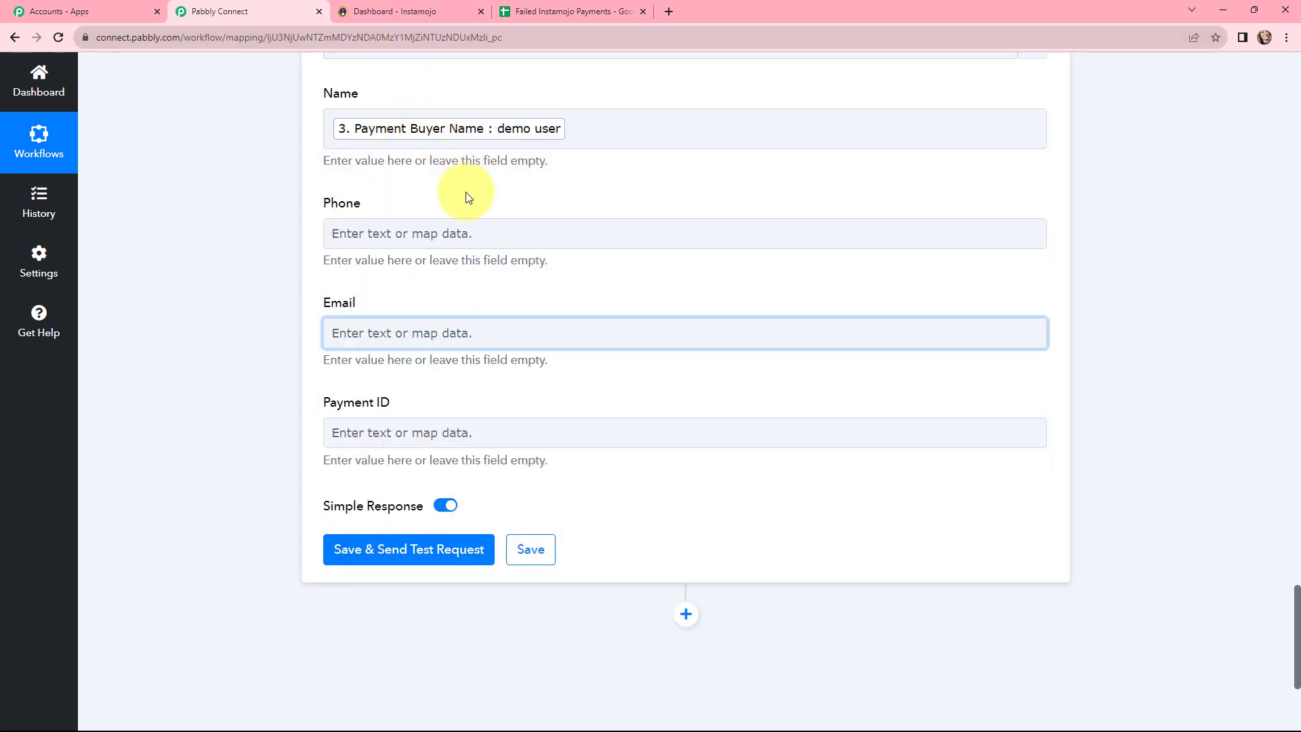
- Map Payment Buyer Phone from the Get Payment Details step into the Phone column field
left_click(436, 232)
left_click(455, 467)
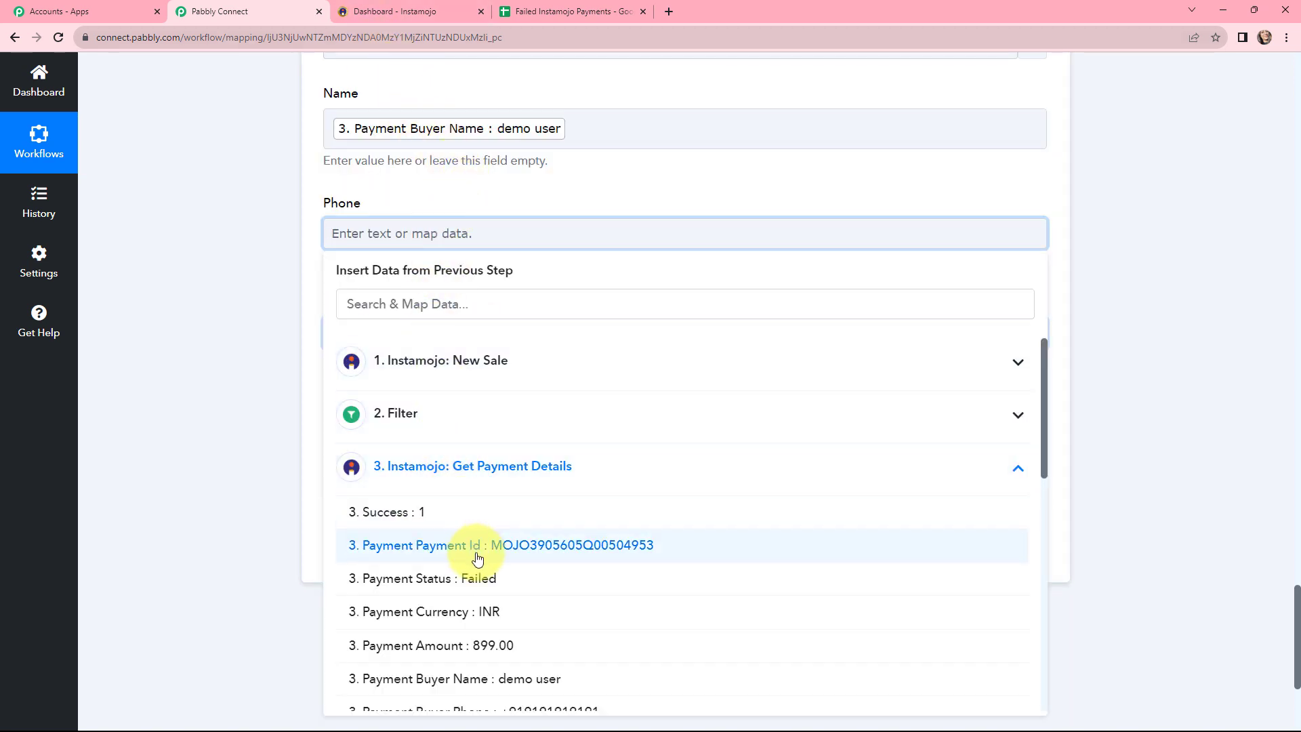
scroll(461, 515, "down", 1)
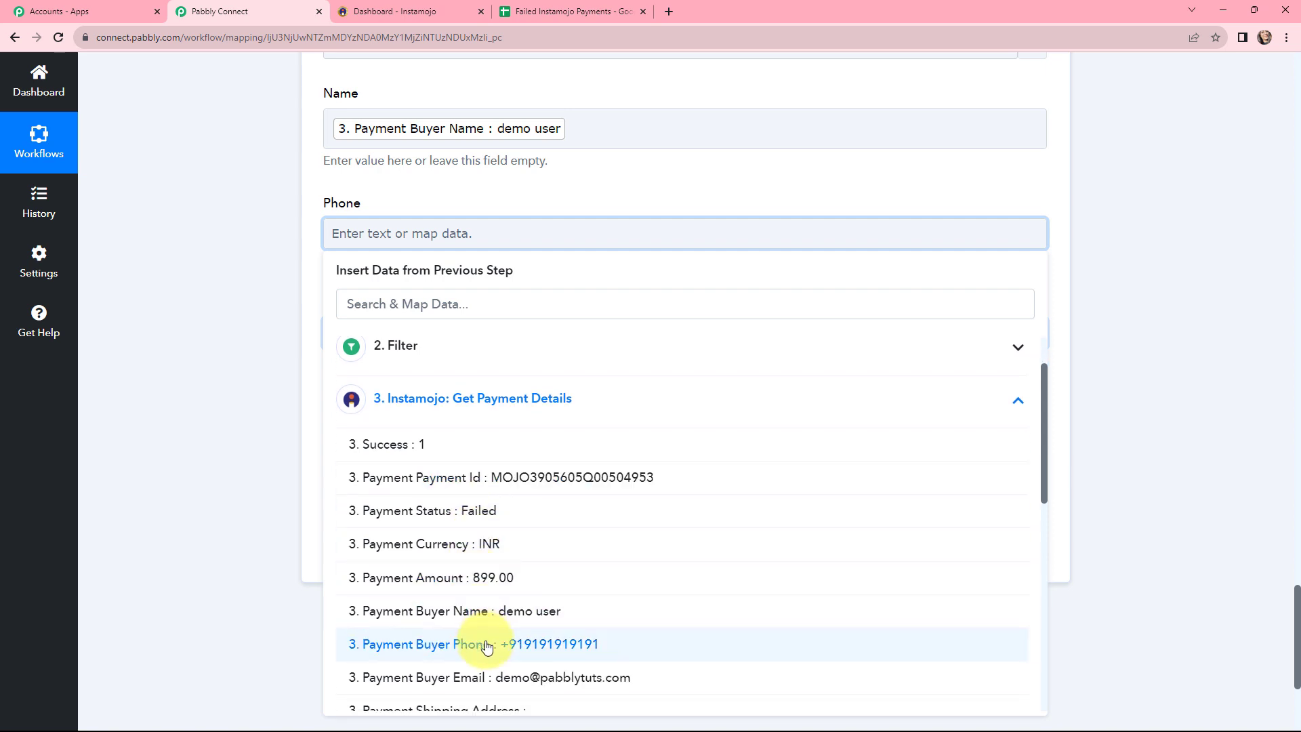
left_click(486, 644)
left_click(393, 196)
- Map Payment Buyer Email from the Get Payment Details step into the Email column field
scroll(398, 238, "down", 2)
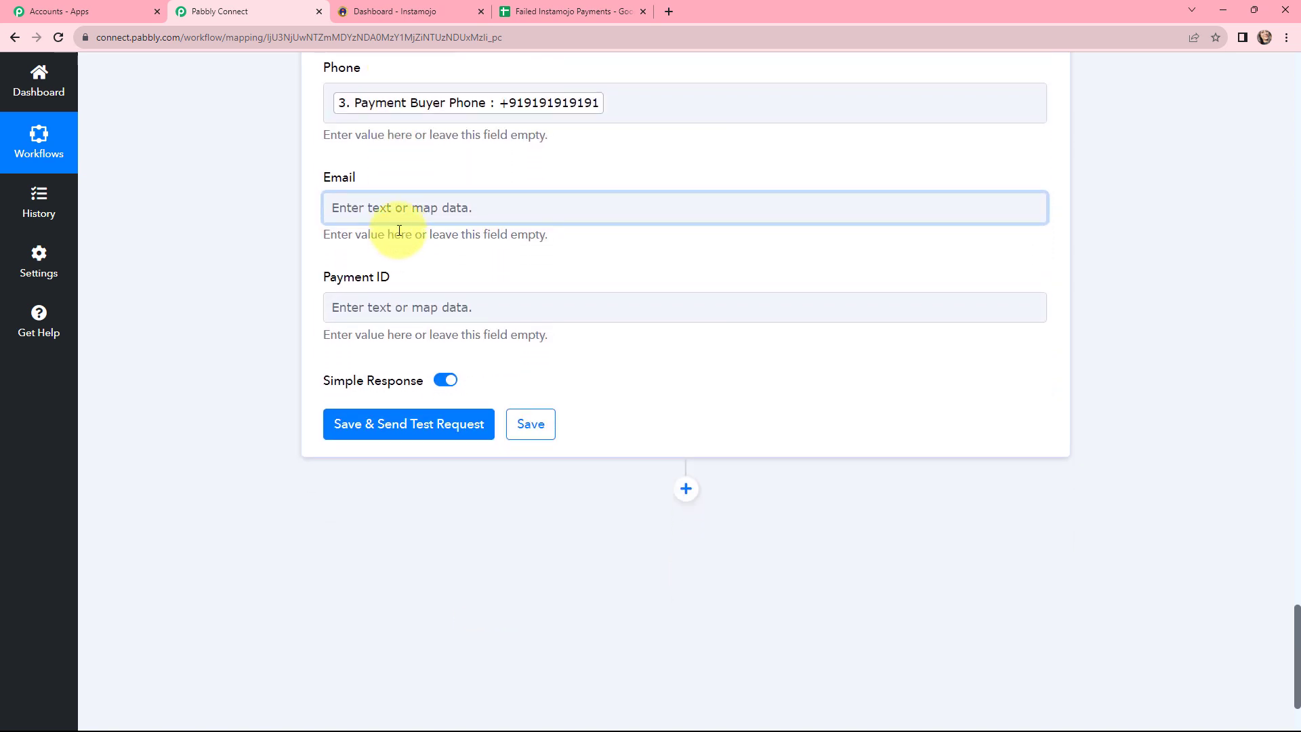
left_click(410, 208)
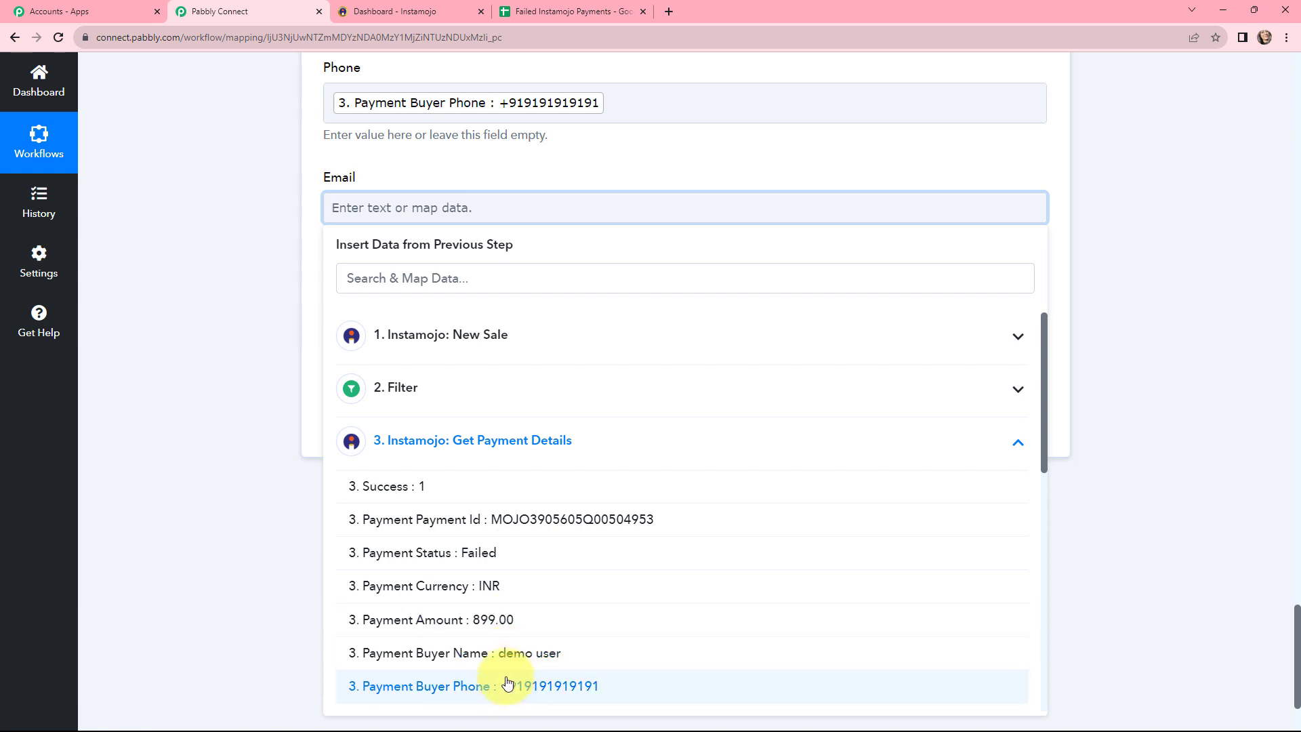
scroll(528, 598, "down", 2)
left_click(527, 584)
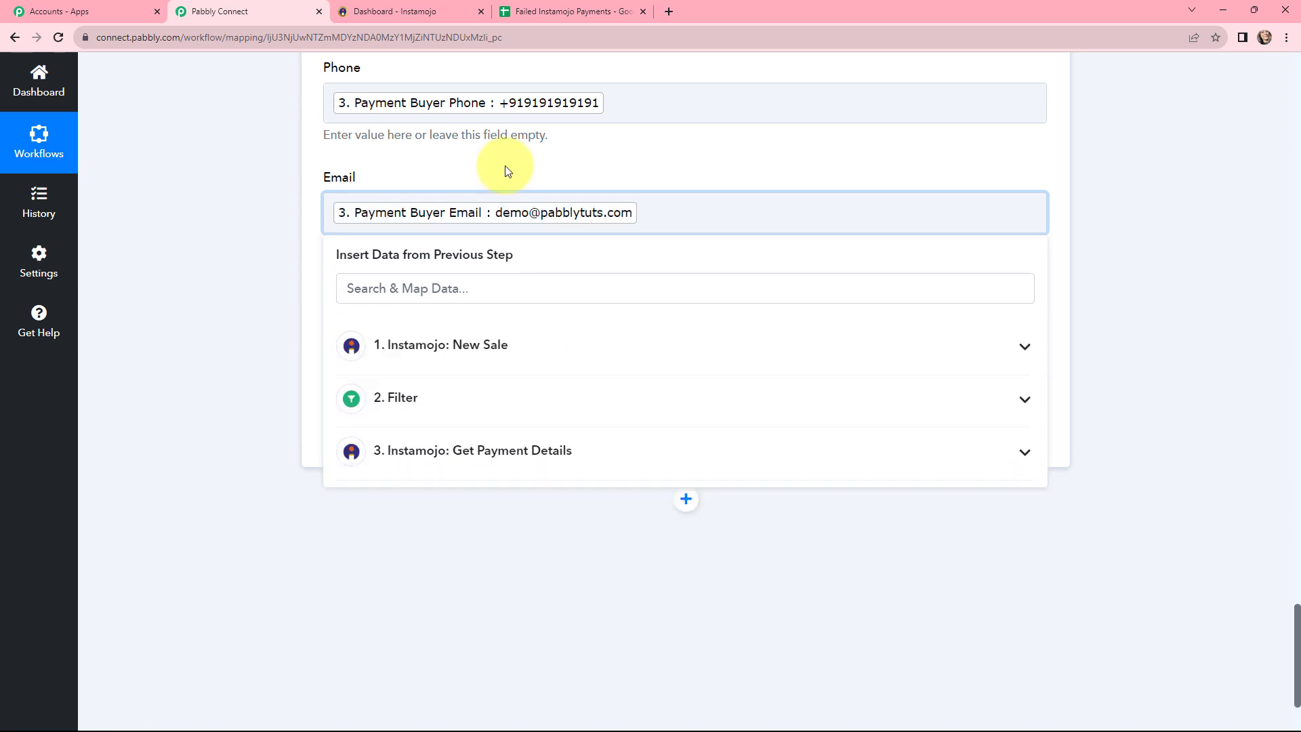
left_click(506, 165)
- Map Payment Payment Id from the Get Payment Details step into the Payment ID column field
left_click(479, 316)
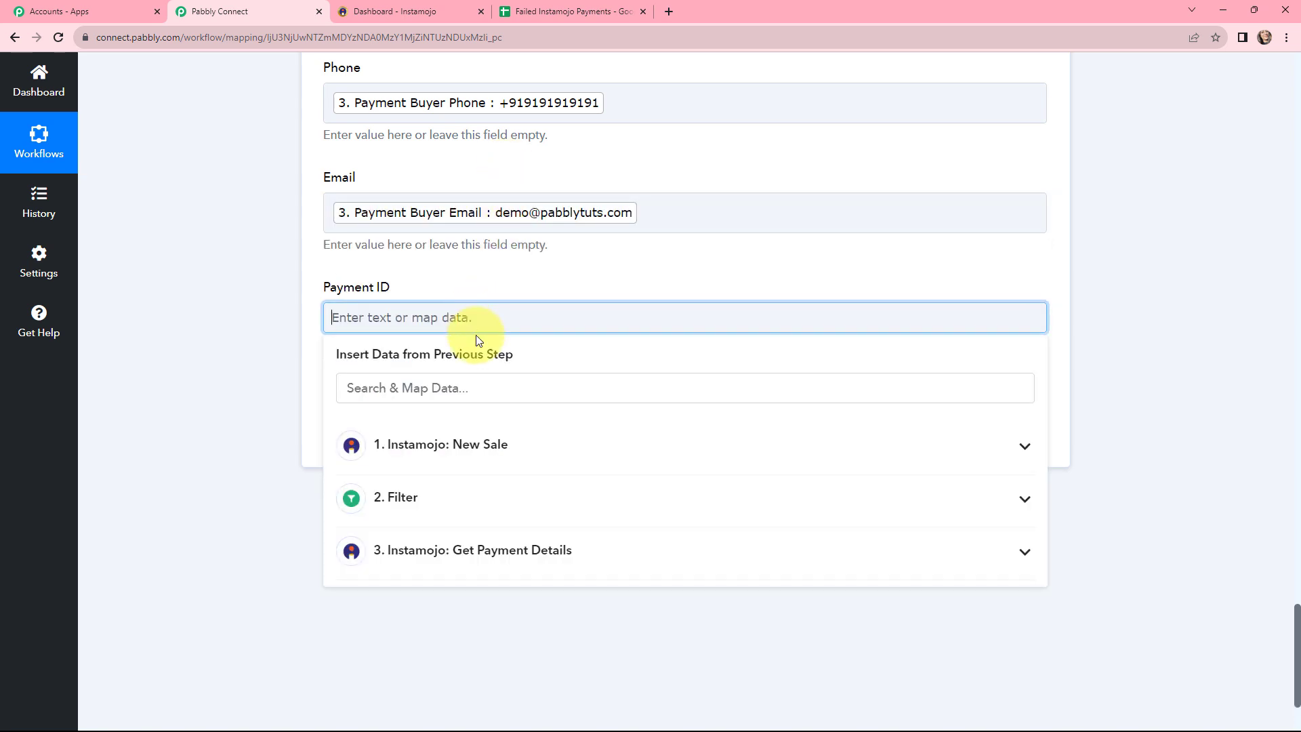
left_click(456, 549)
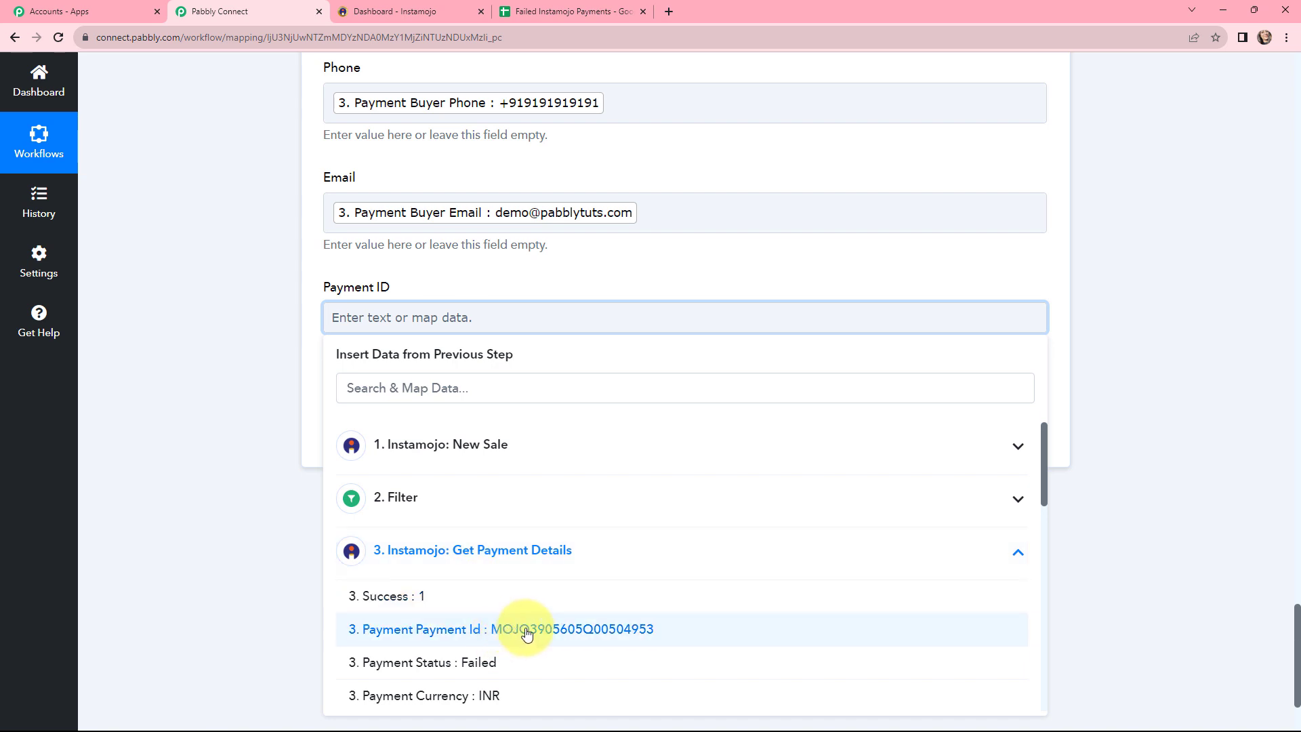
left_click(690, 629)
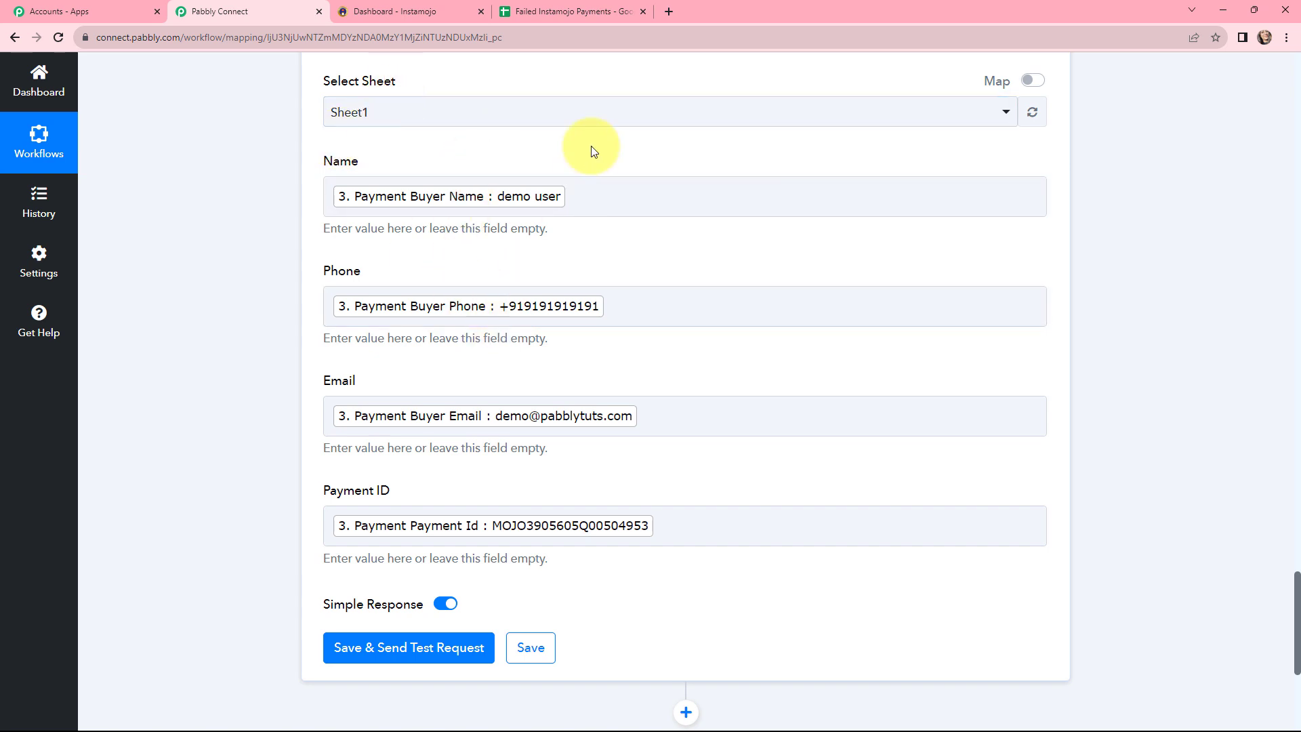
left_click(480, 183)
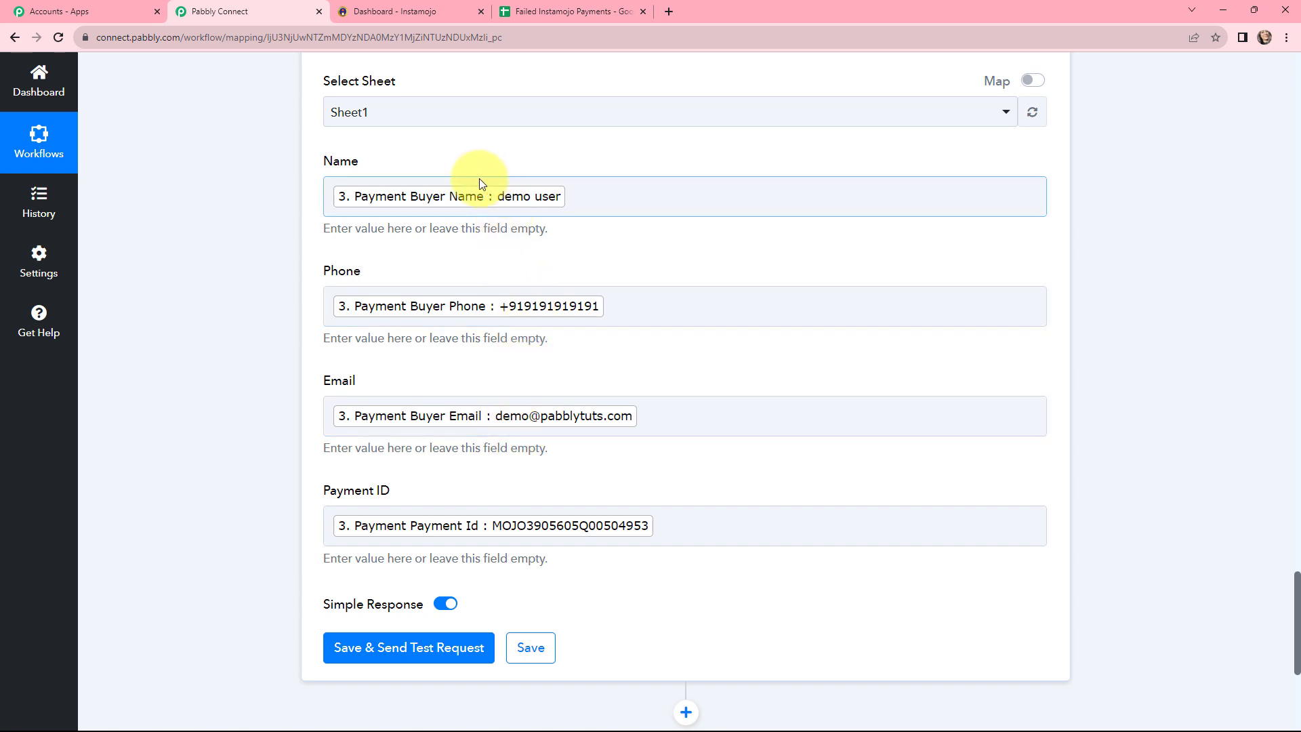
left_click(359, 227)
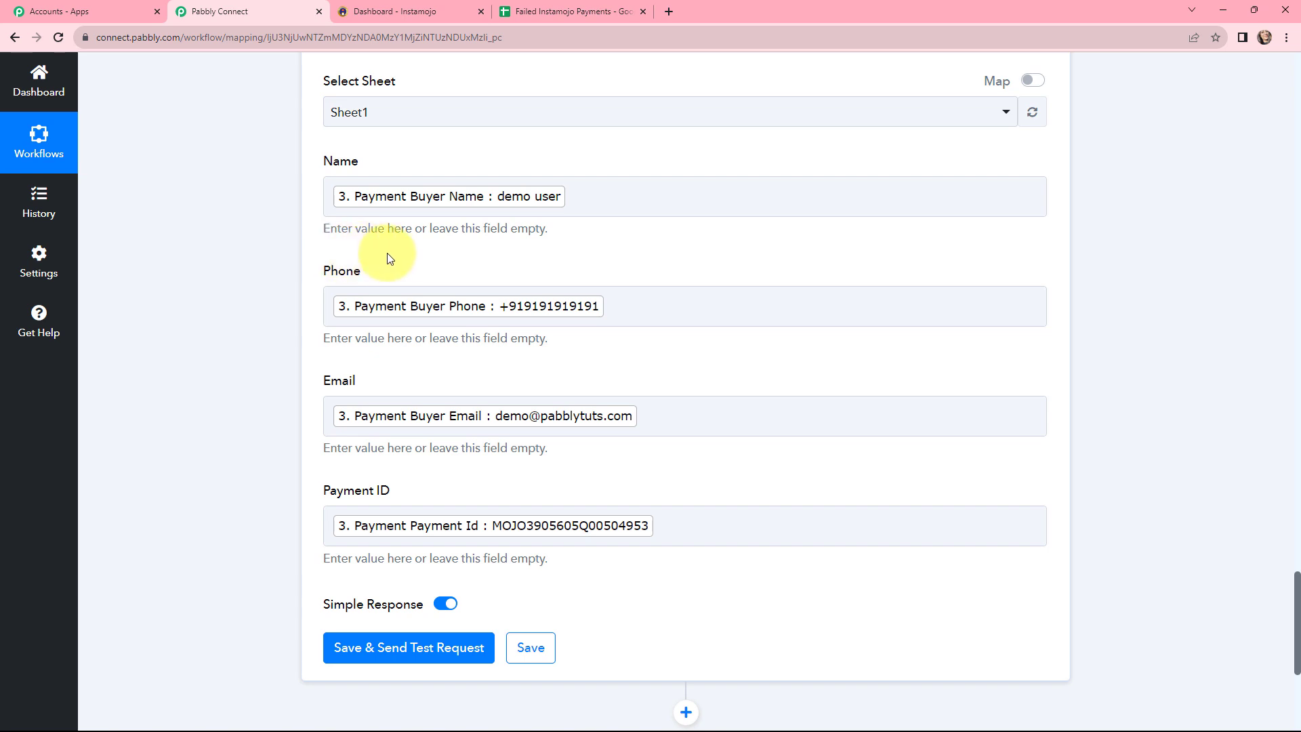
- Save the Google Sheets Add New Row action with its mapped fields and send a test request
scroll(387, 253, "down", 1)
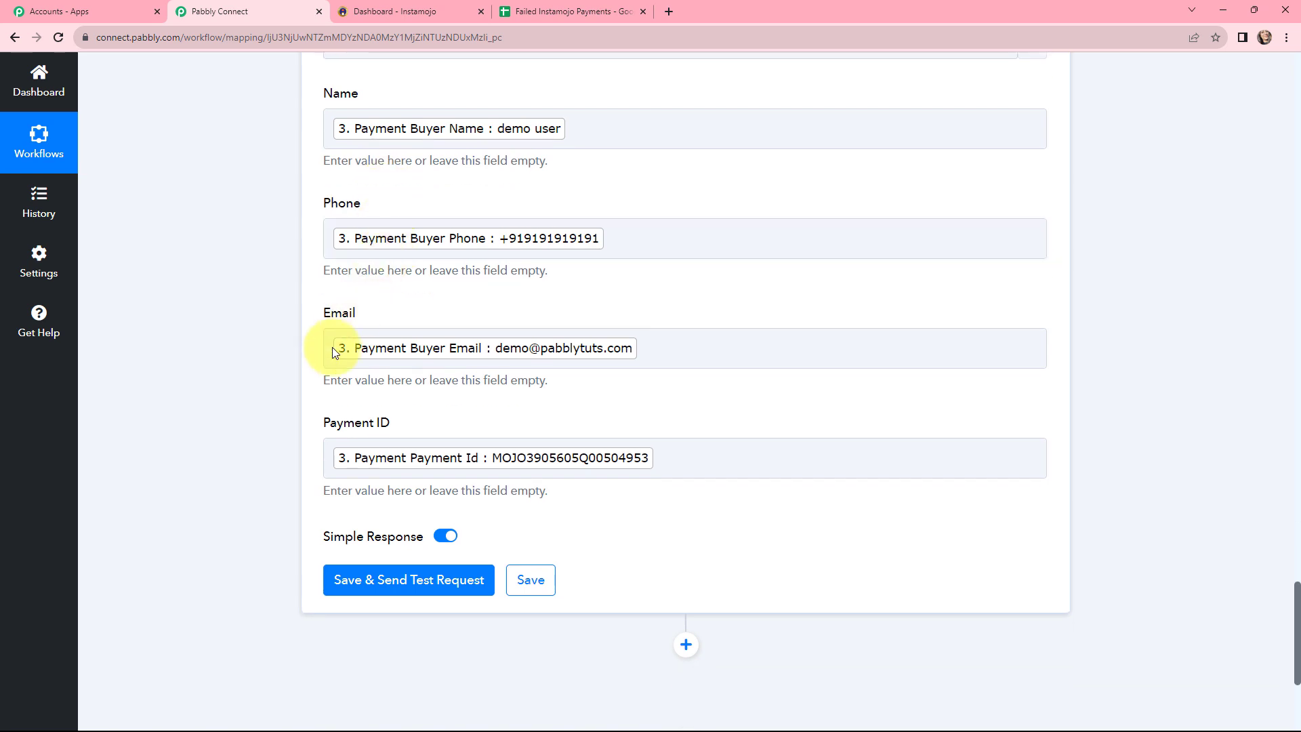
mouse_move(345, 551)
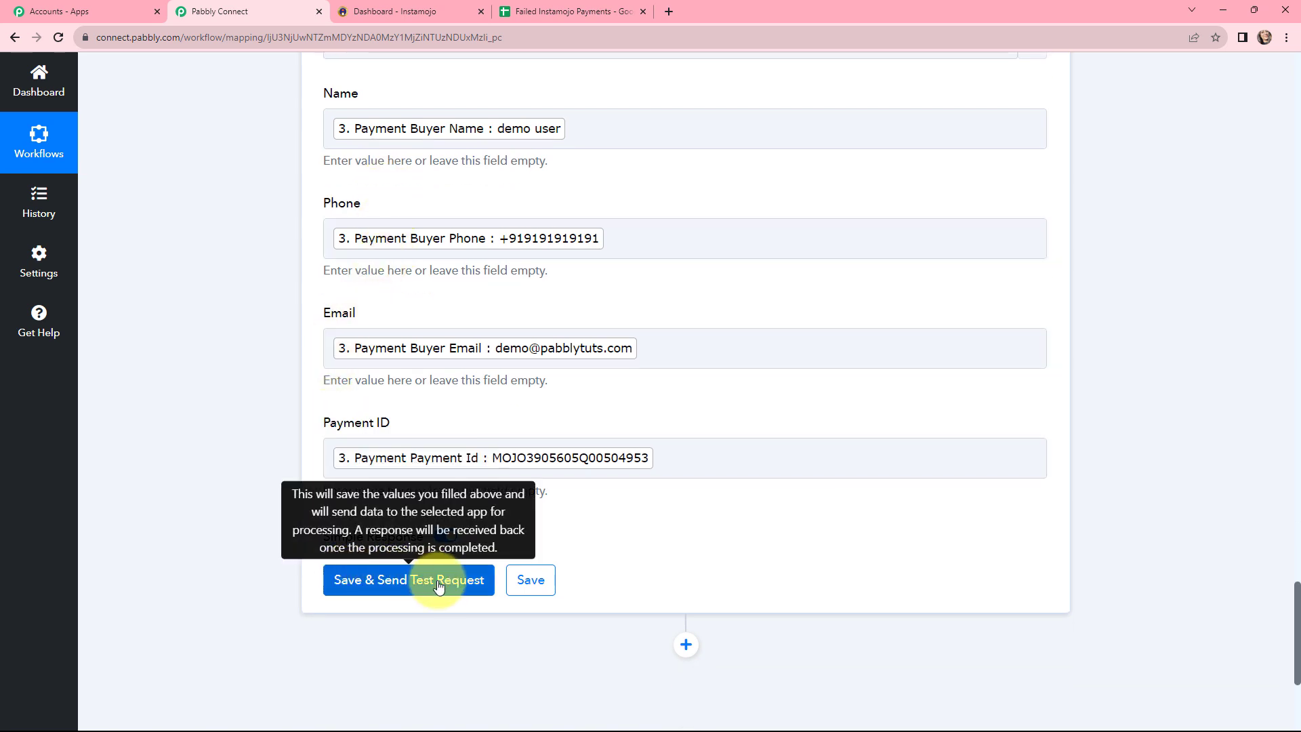
left_click(391, 581)
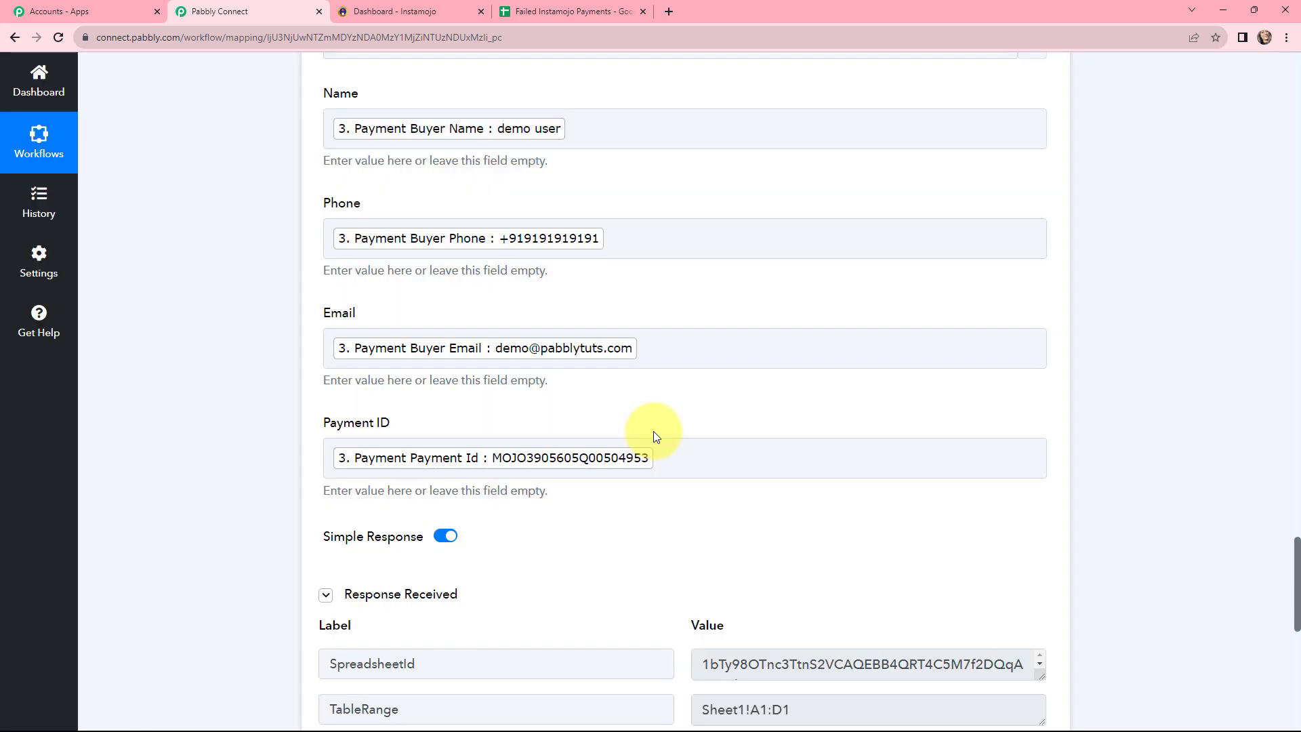
- Examine the response received from Google Sheets, in particular its TableRange value
scroll(653, 431, "down", 3)
scroll(675, 412, "down", 1)
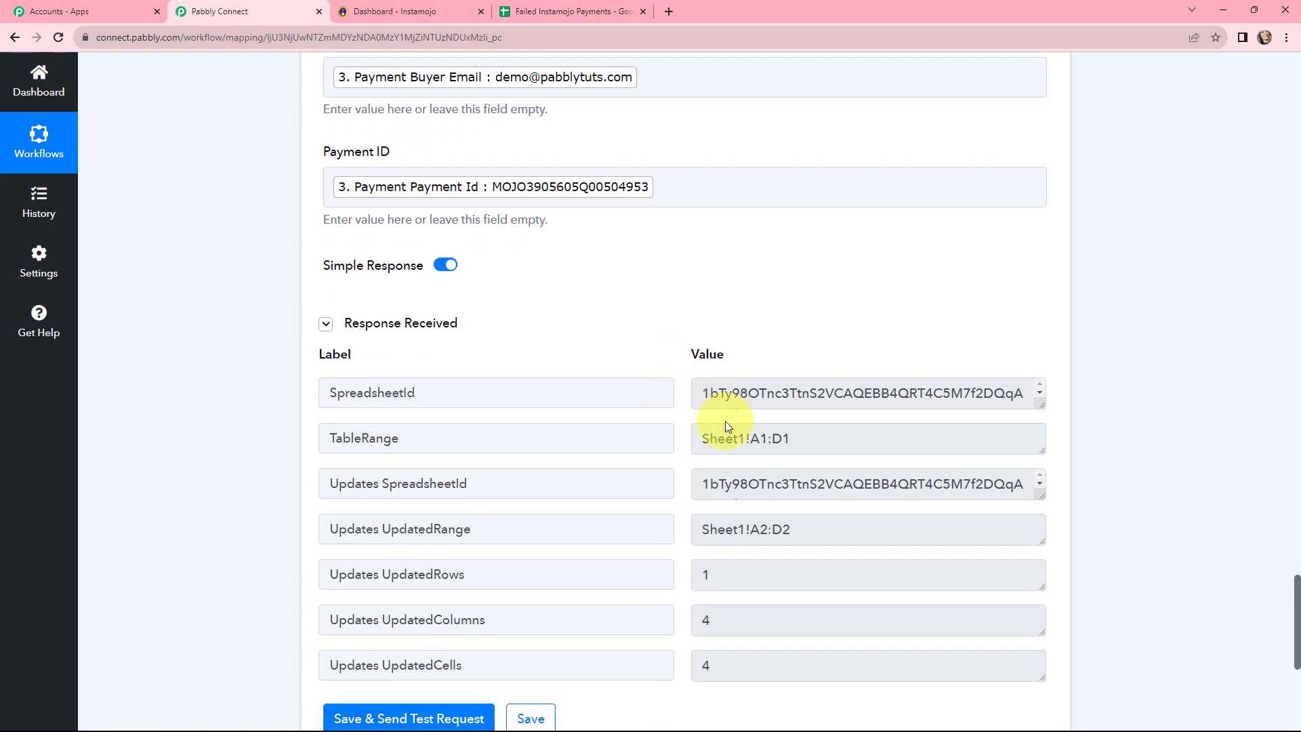
left_click(701, 441)
double_click(718, 439)
left_click_drag(793, 439, 813, 432)
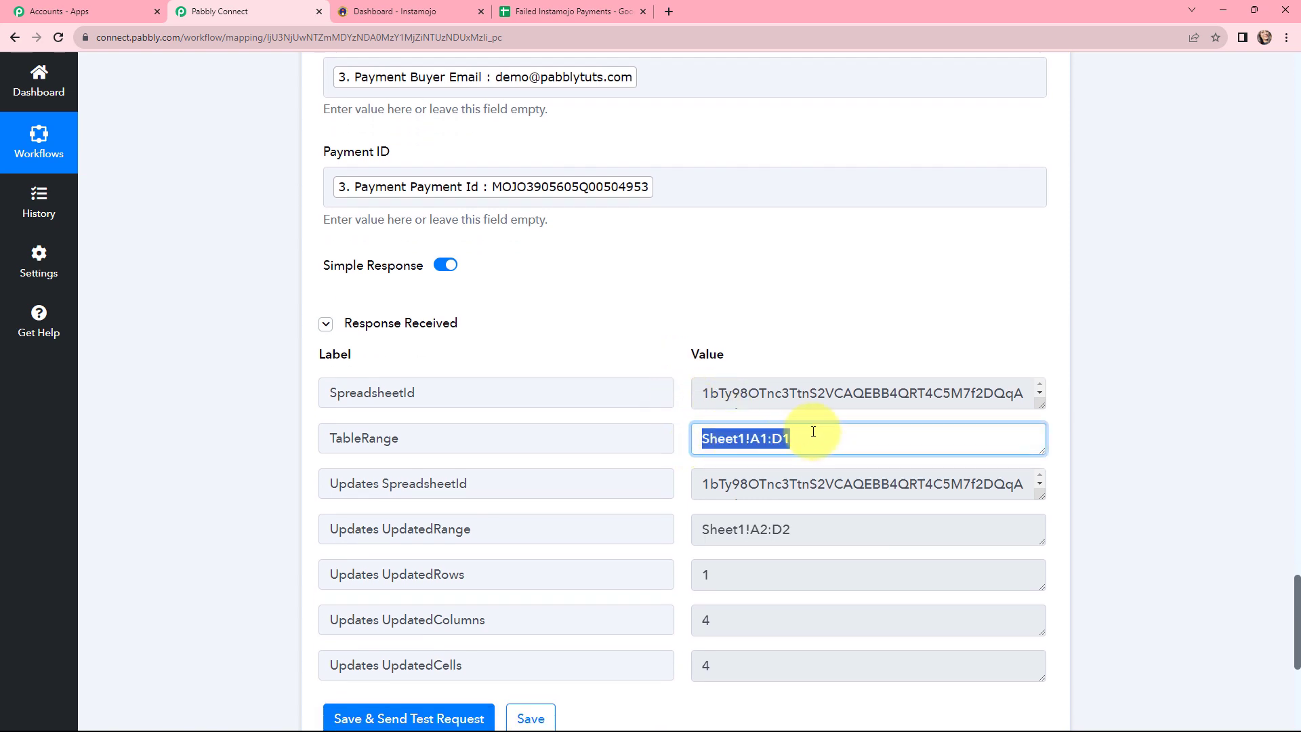
left_click(814, 432)
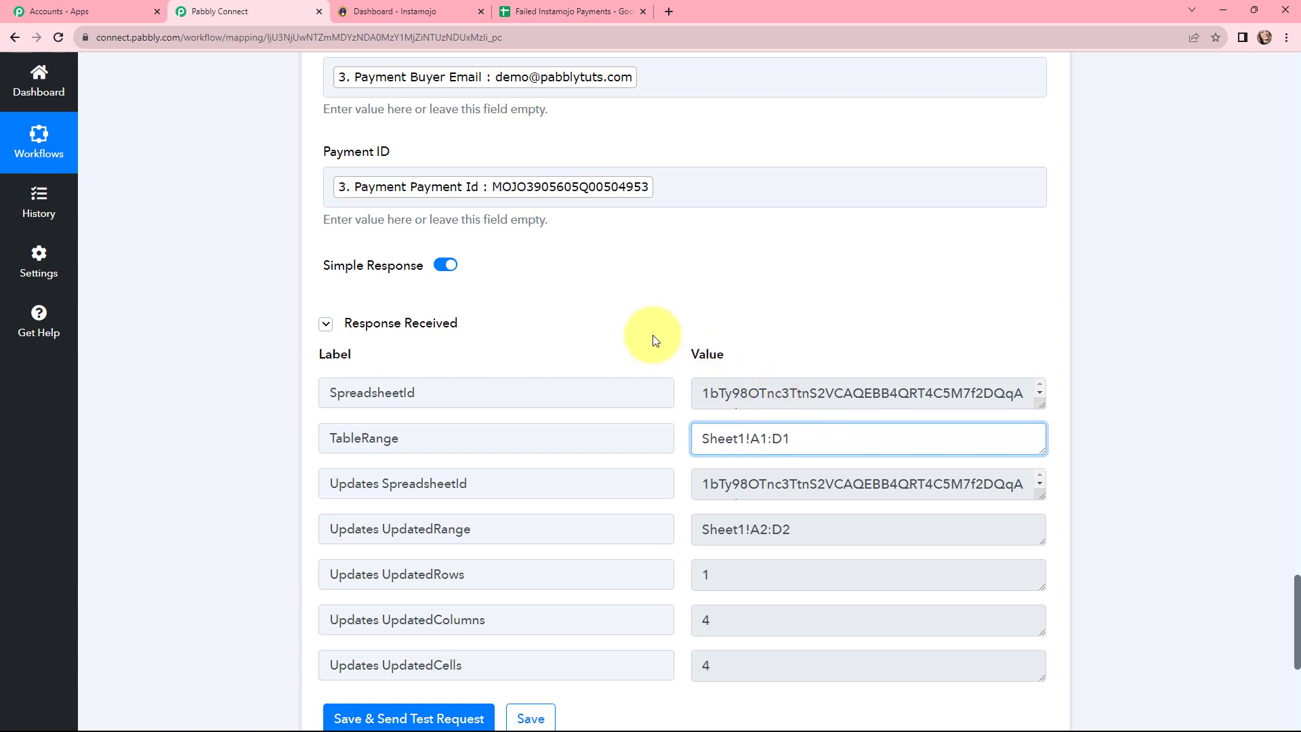
- Check the Name, Phone, Email and Payment ID cells in row 2 of the Failed Instamojo Payments spreadsheet and return to Pabbly Connect
left_click(526, 12)
left_click(78, 229)
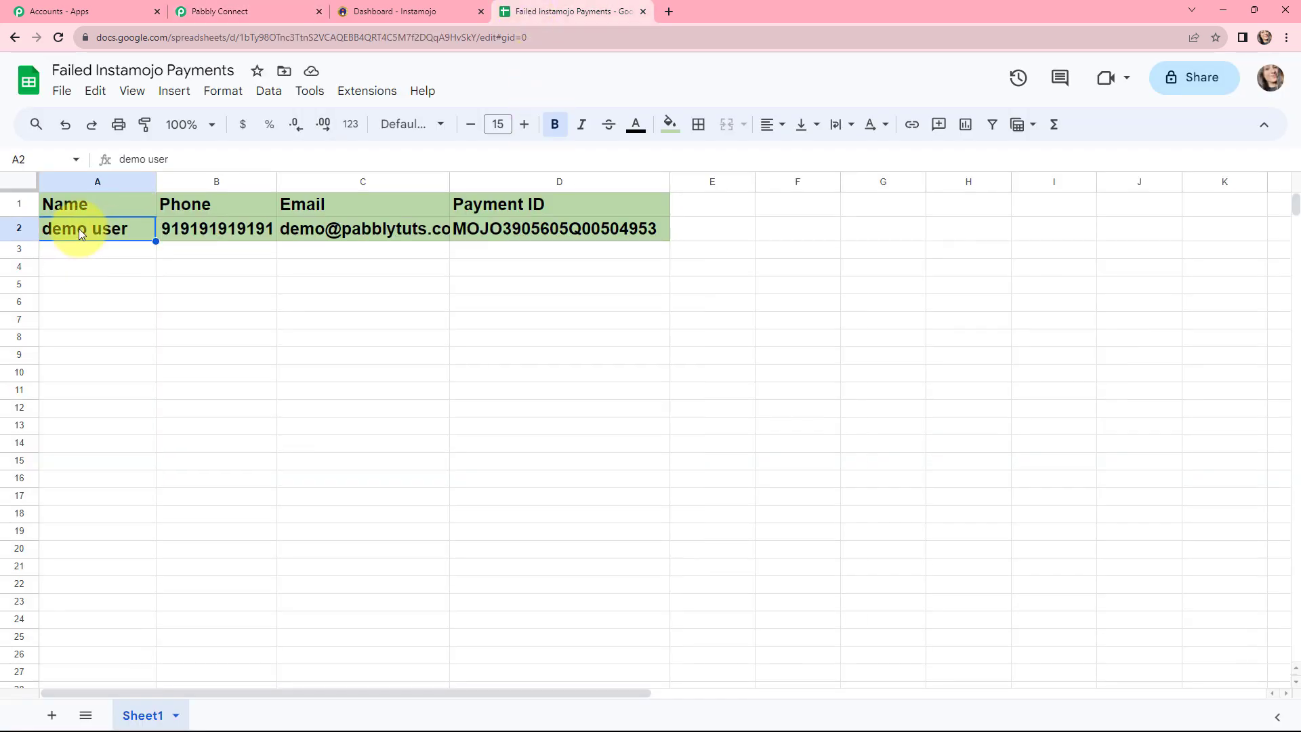
left_click(183, 230)
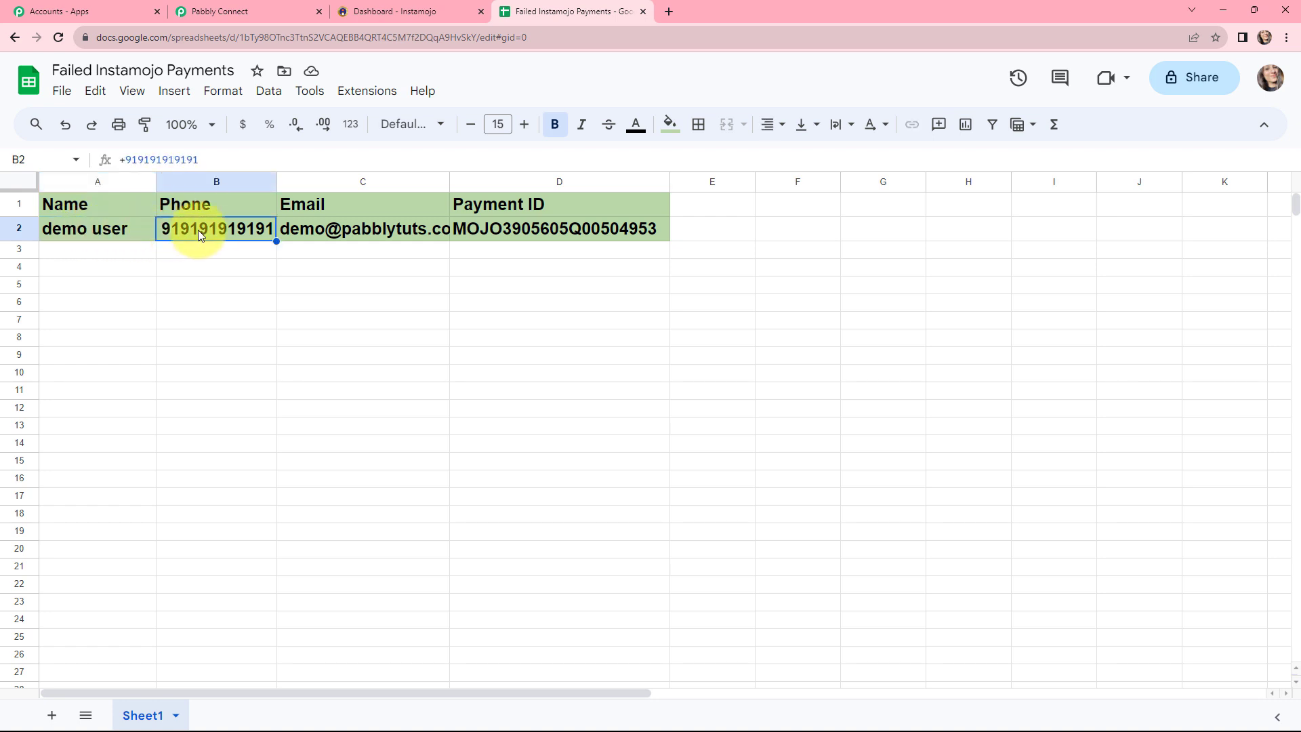
left_click(351, 230)
left_click(516, 235)
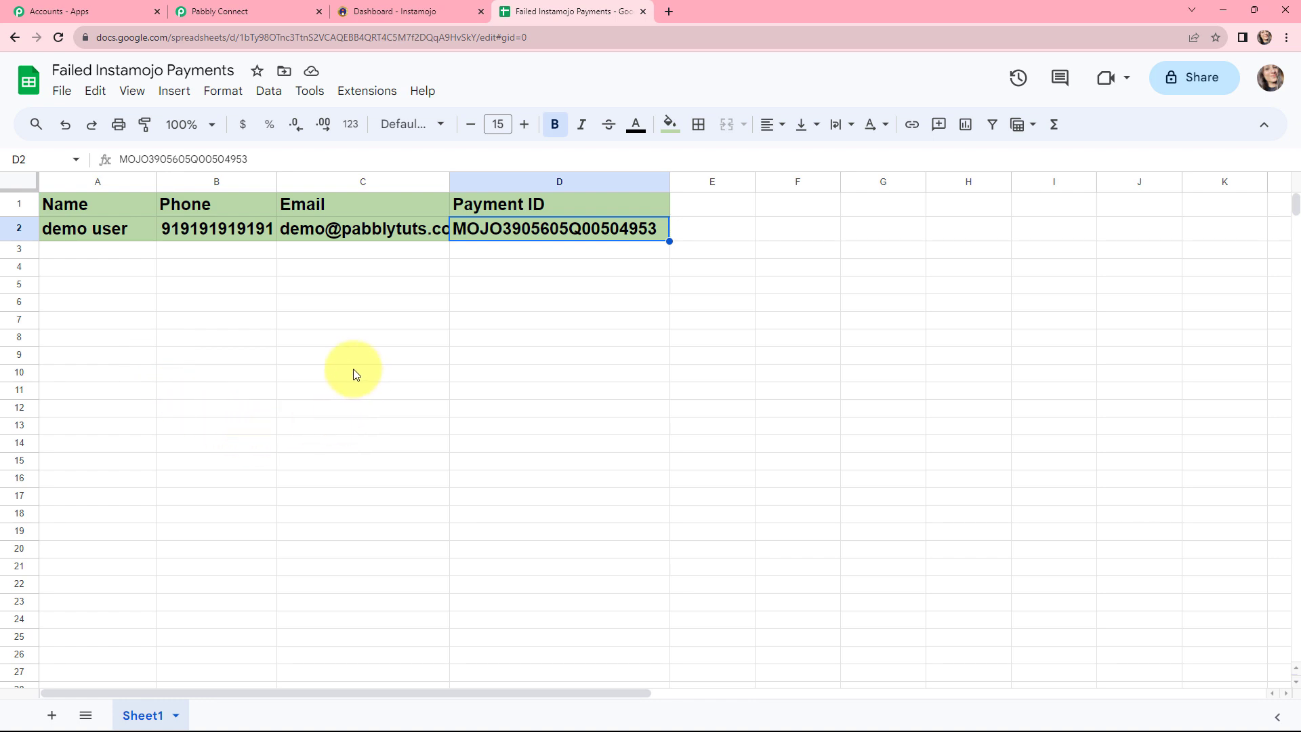
key("ctrl+2")
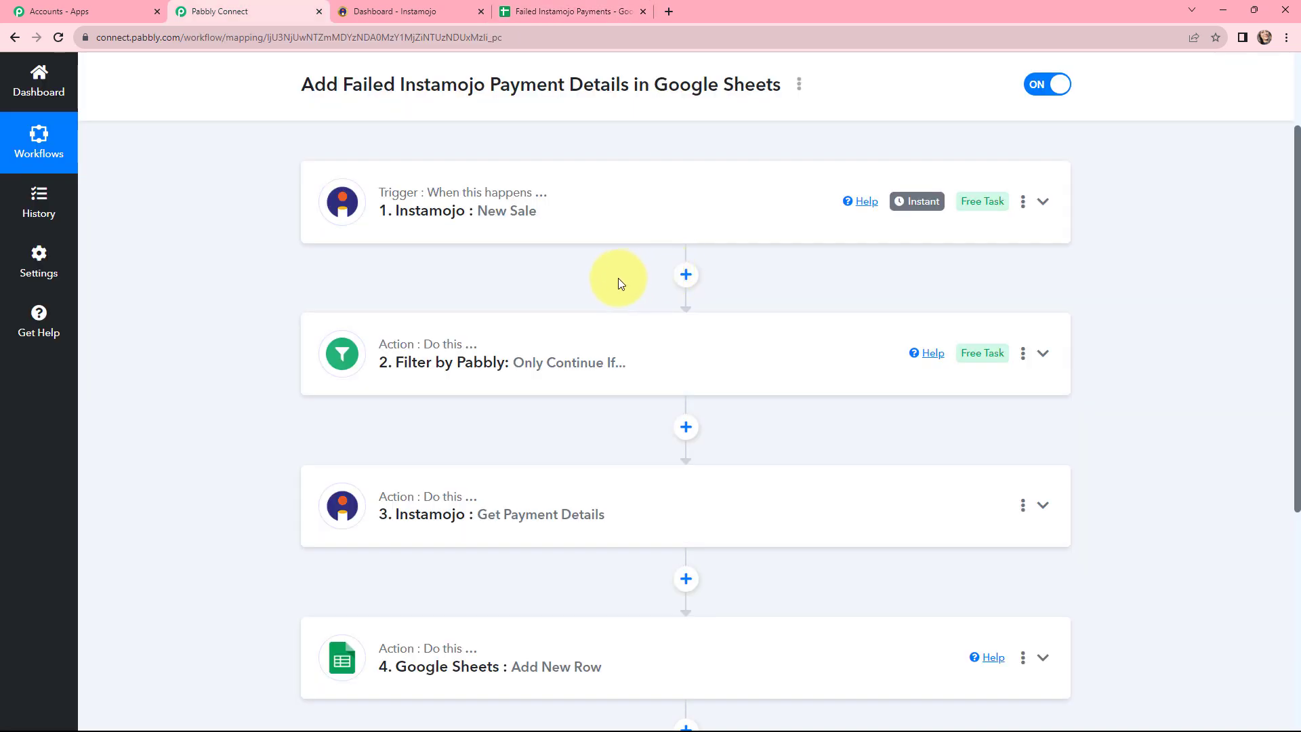